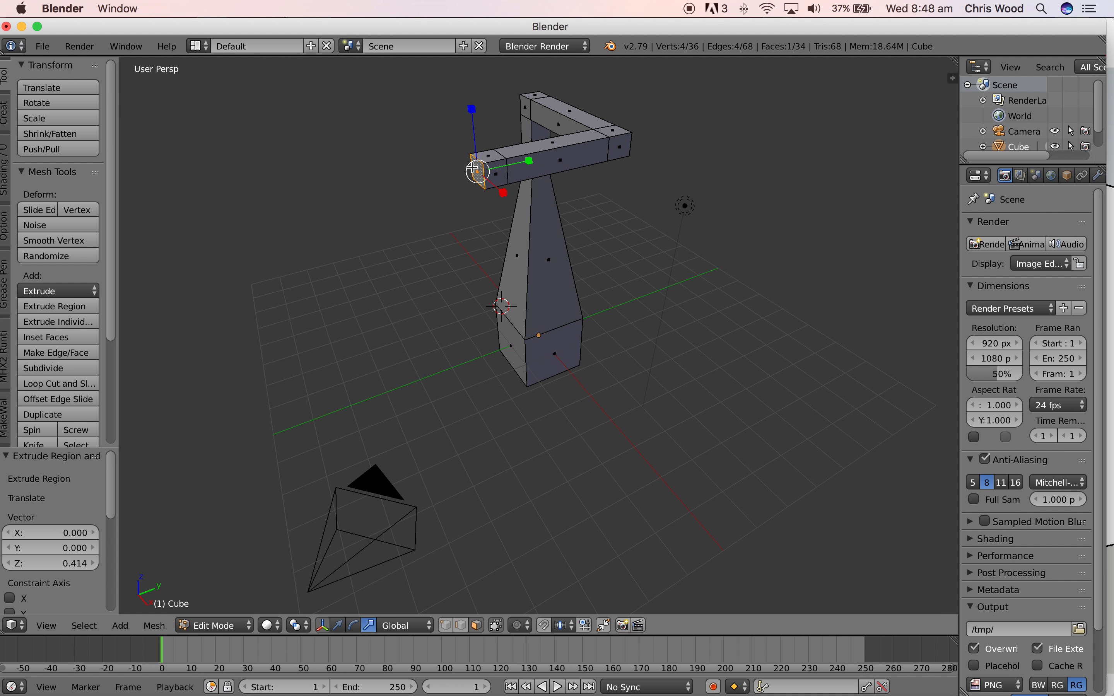
Extrude the selected end face of the arm by about 2.295 to add another perpendicular segment.
middle_click_drag(447, 212, 576, 209)
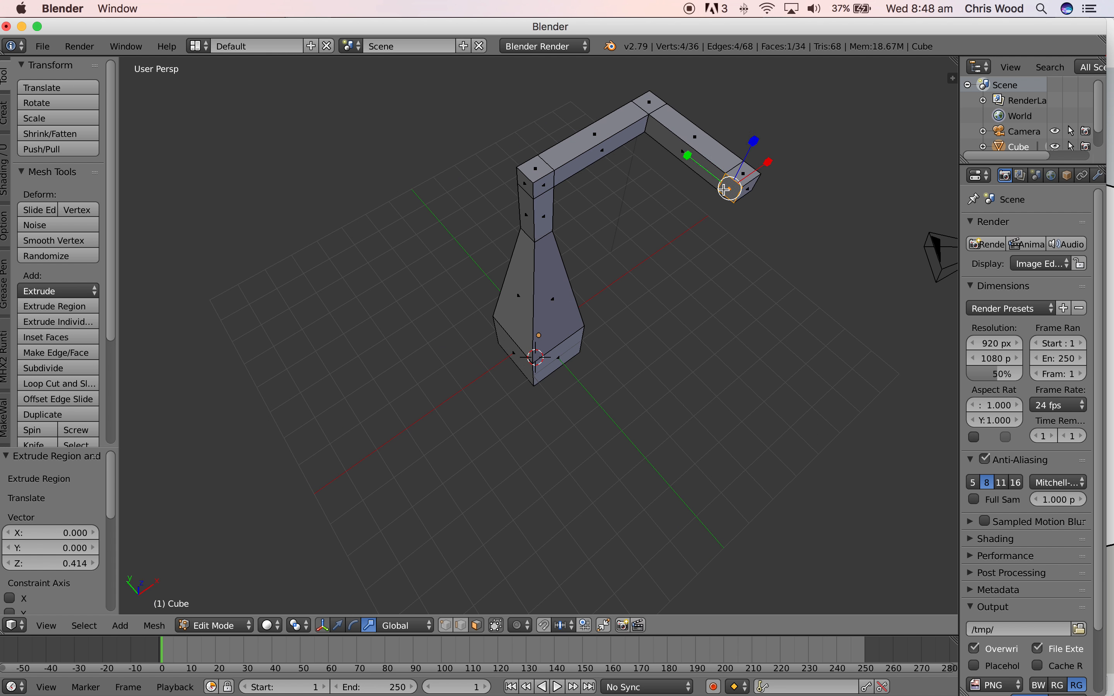
key("e")
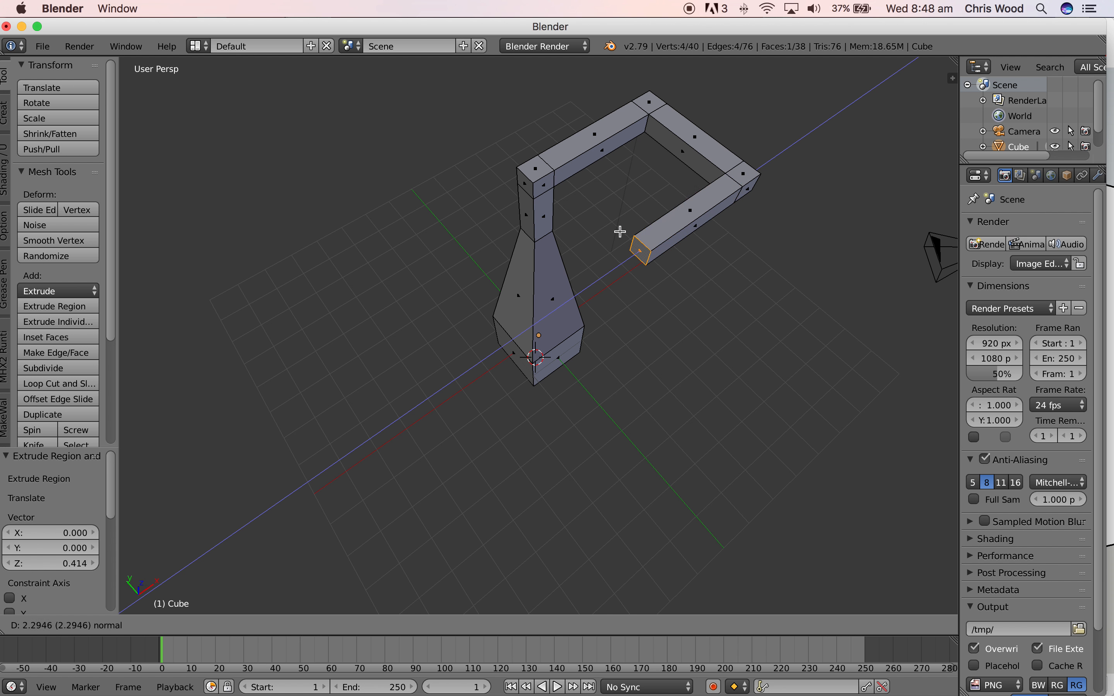
left_click(619, 231)
Extrude the outer face at the arm's corner by about -0.010 and scale the new face to about 0.641.
middle_click_drag(752, 289, 608, 253)
scroll(622, 243, "up", 3)
right_click(602, 238)
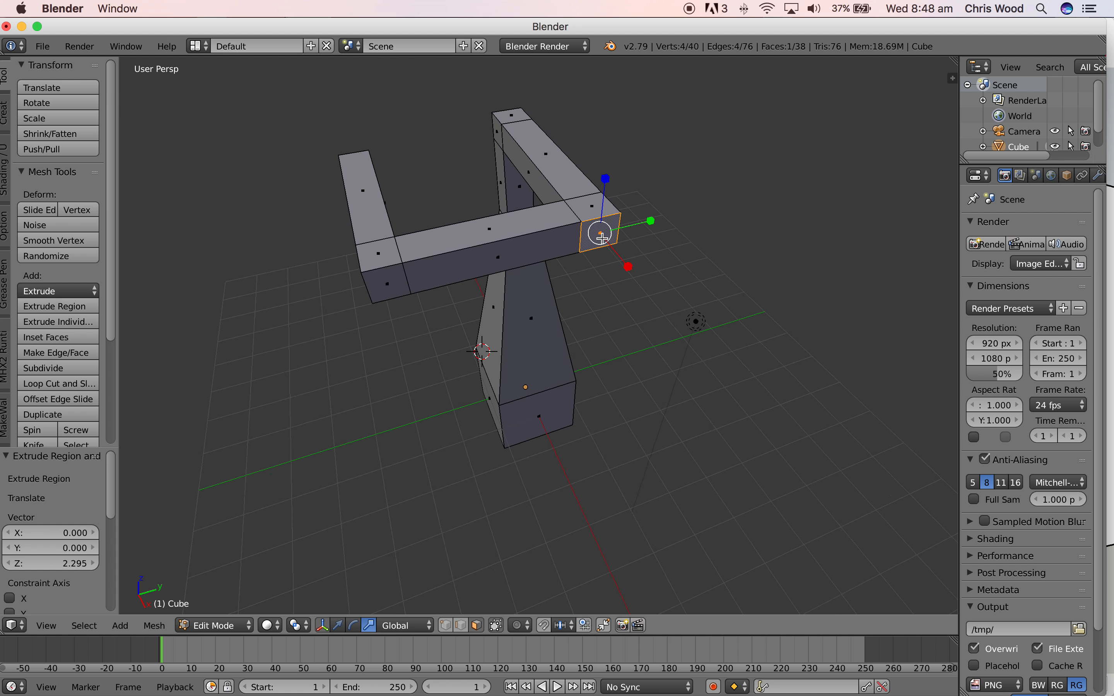
key("e")
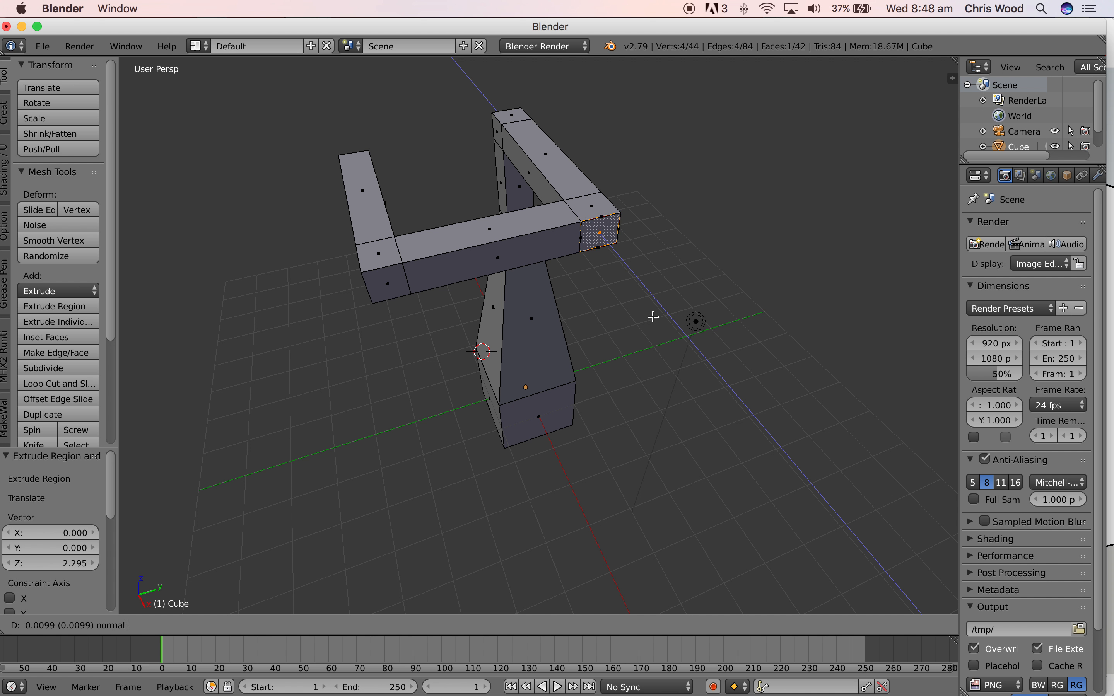
left_click(654, 316)
key("s")
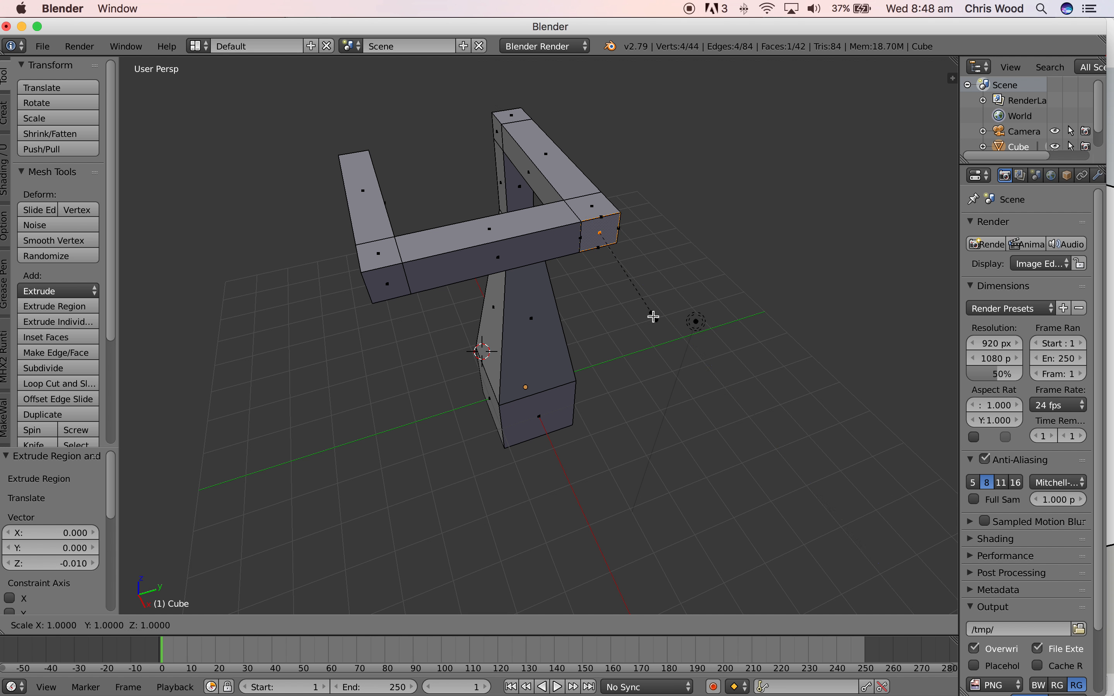
left_click(623, 293)
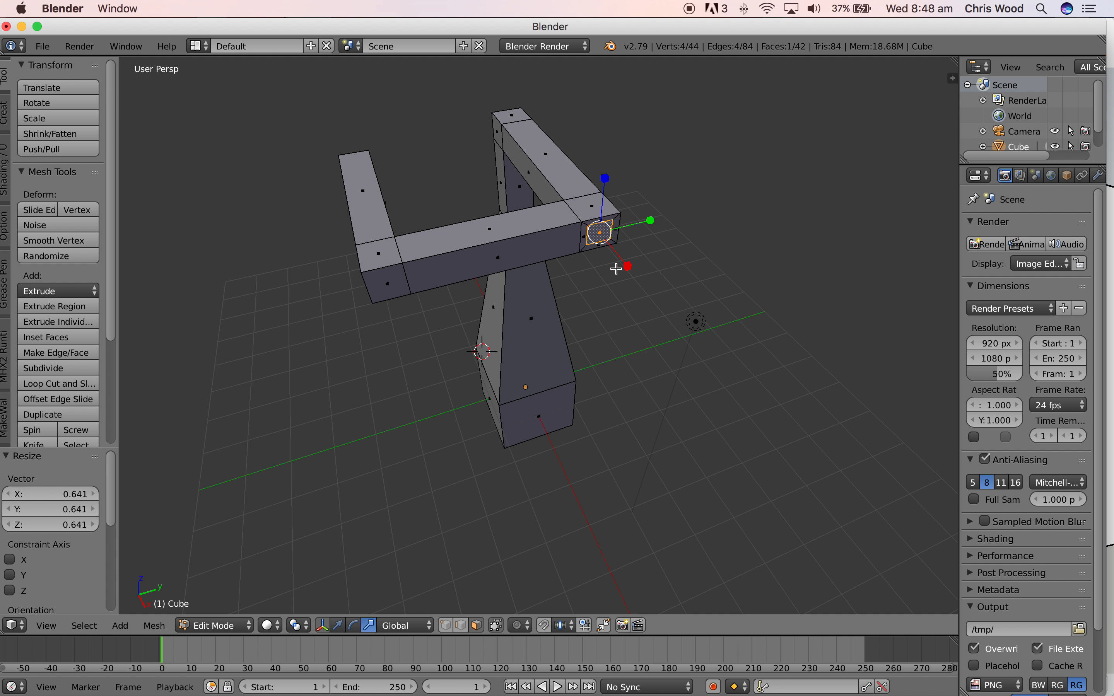
Switch to the translate manipulator and push the inset face inward by about 0.104 along negative X.
left_click(339, 626)
left_click_drag(629, 267, 630, 266)
middle_click_drag(630, 266, 491, 237)
scroll(455, 229, "down", 4)
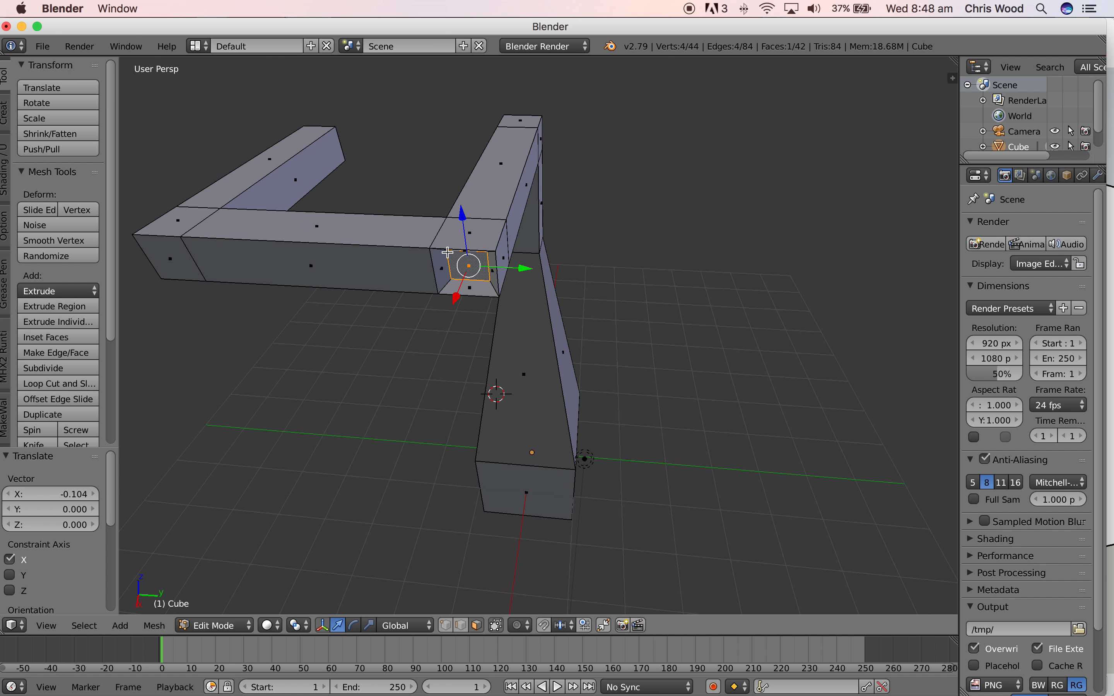
Subdivide the top face of the crossbeam twice, with one cut each time.
scroll(476, 278, "up", 5)
middle_click_drag(401, 270, 422, 272)
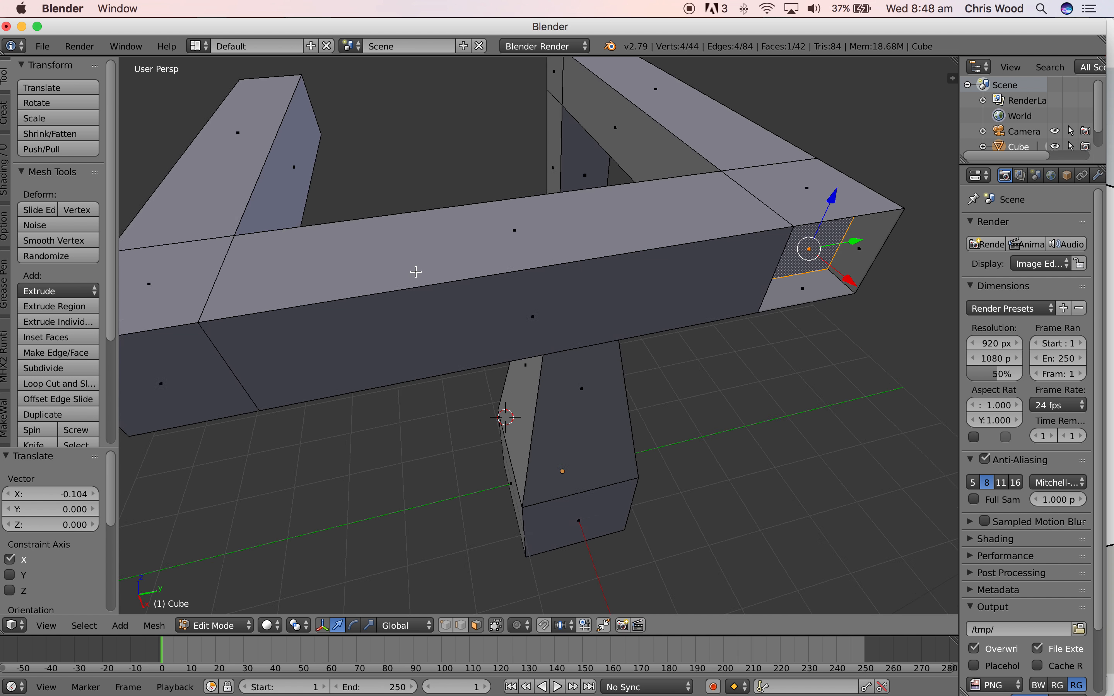
left_click(484, 256)
right_click(500, 248)
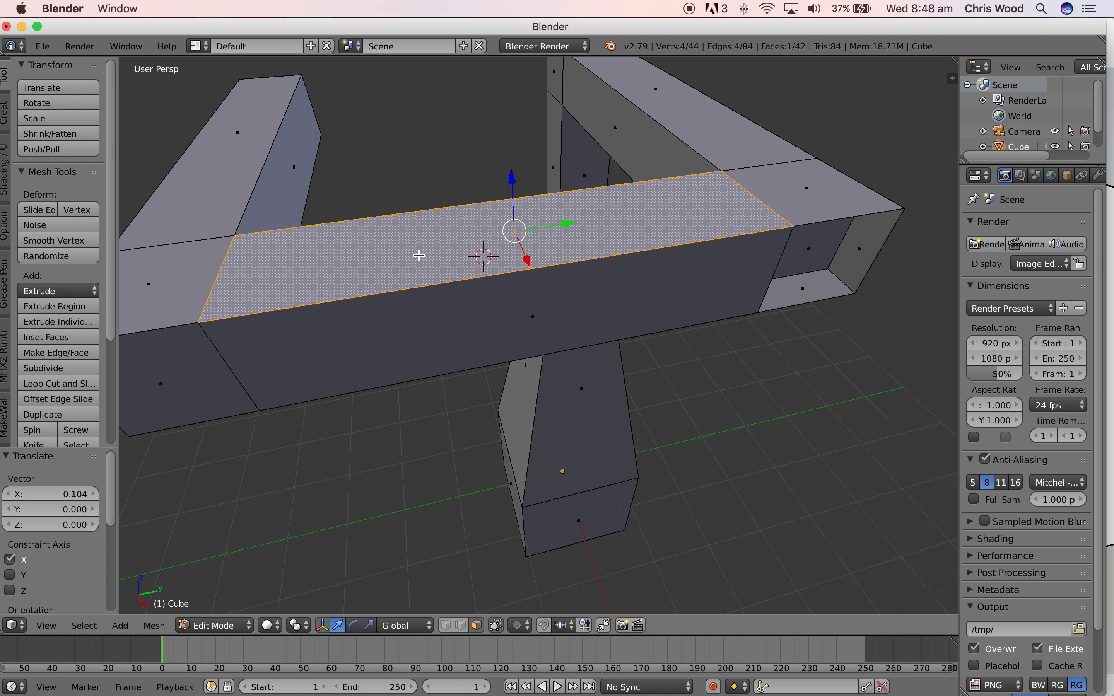
key("w")
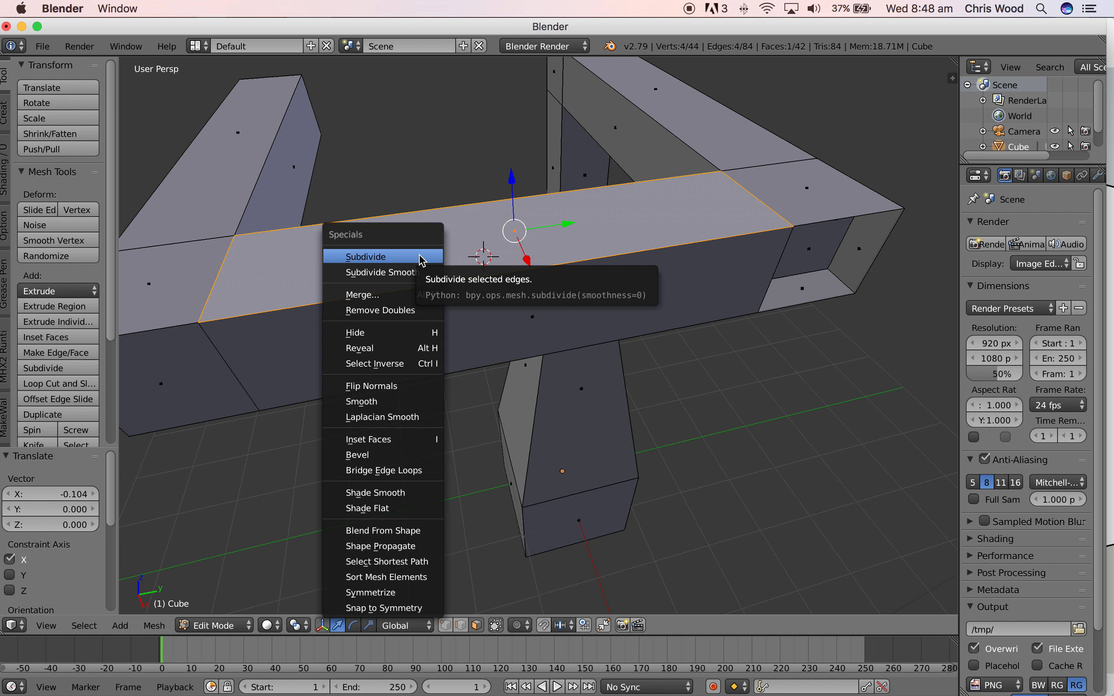
left_click(393, 259)
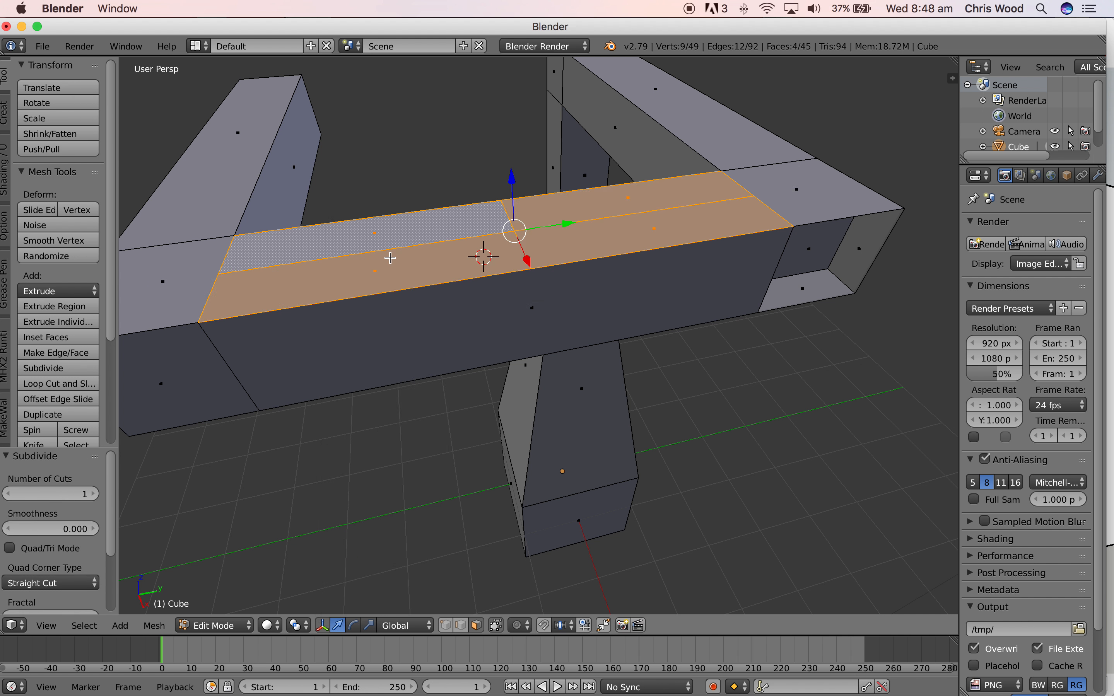
key("w")
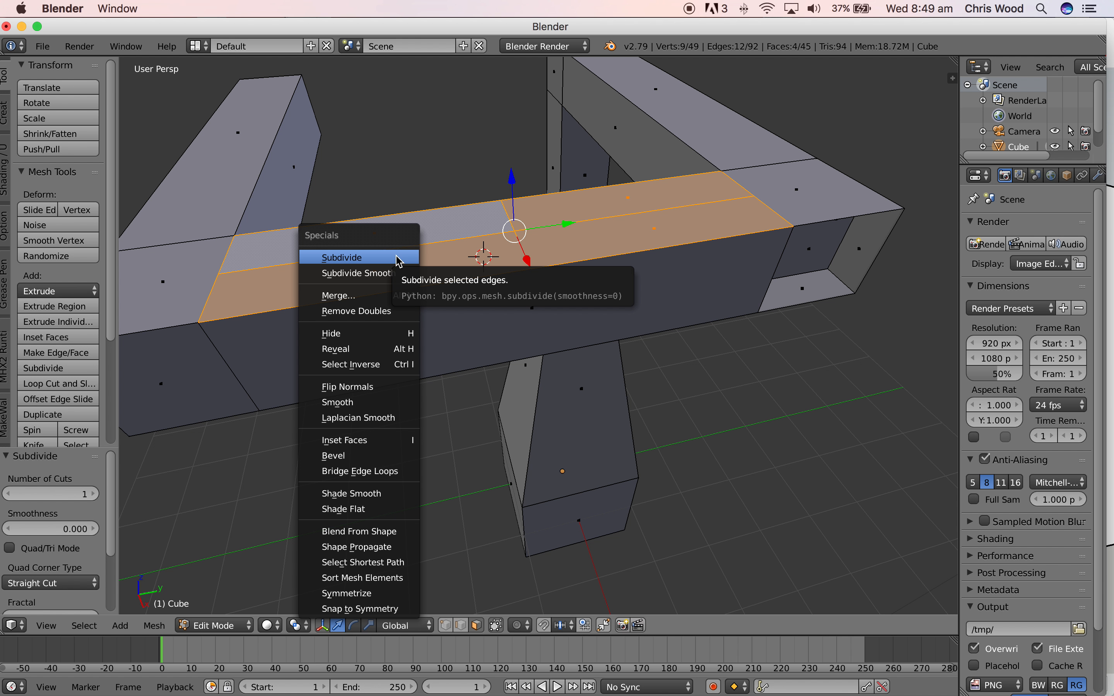
left_click(395, 256)
left_click(444, 252)
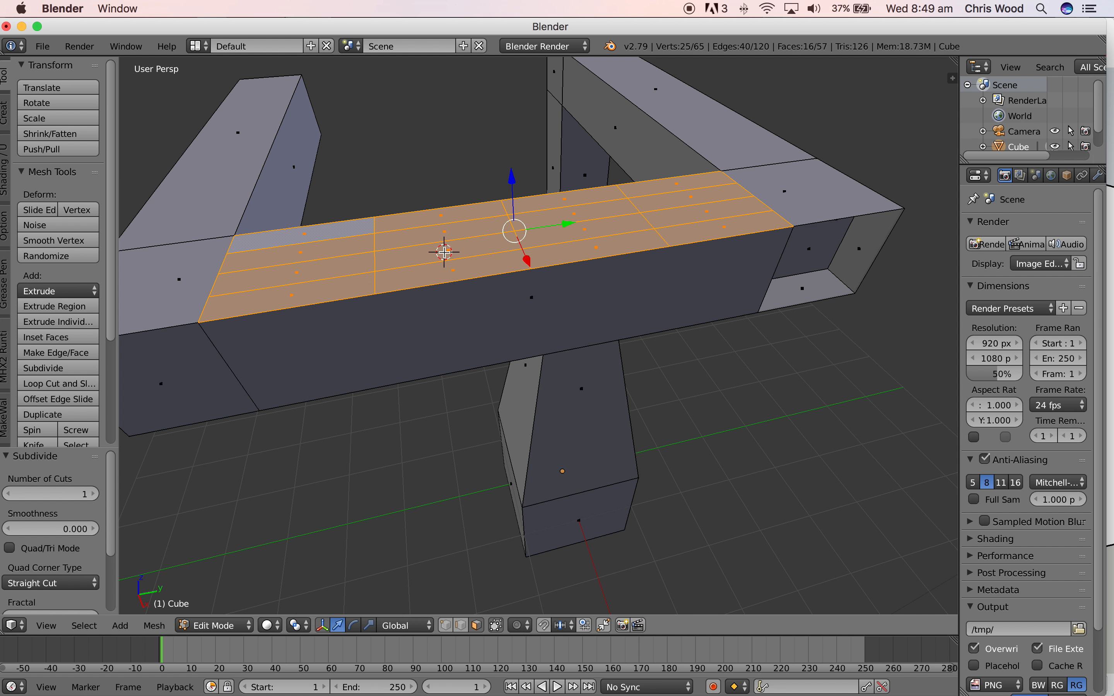
Extrude two small faces near the middle of the subdivided top, one by about 0.136 and the front one by about 0.040.
right_click(444, 251)
key("e")
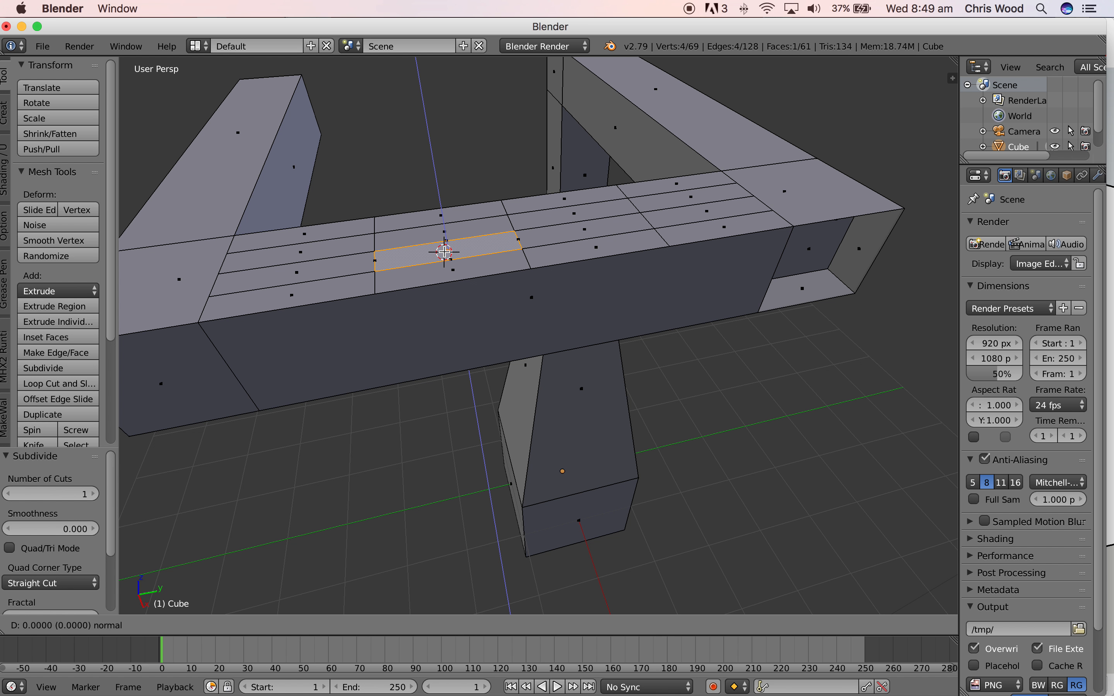
left_click(515, 223)
right_click(614, 238)
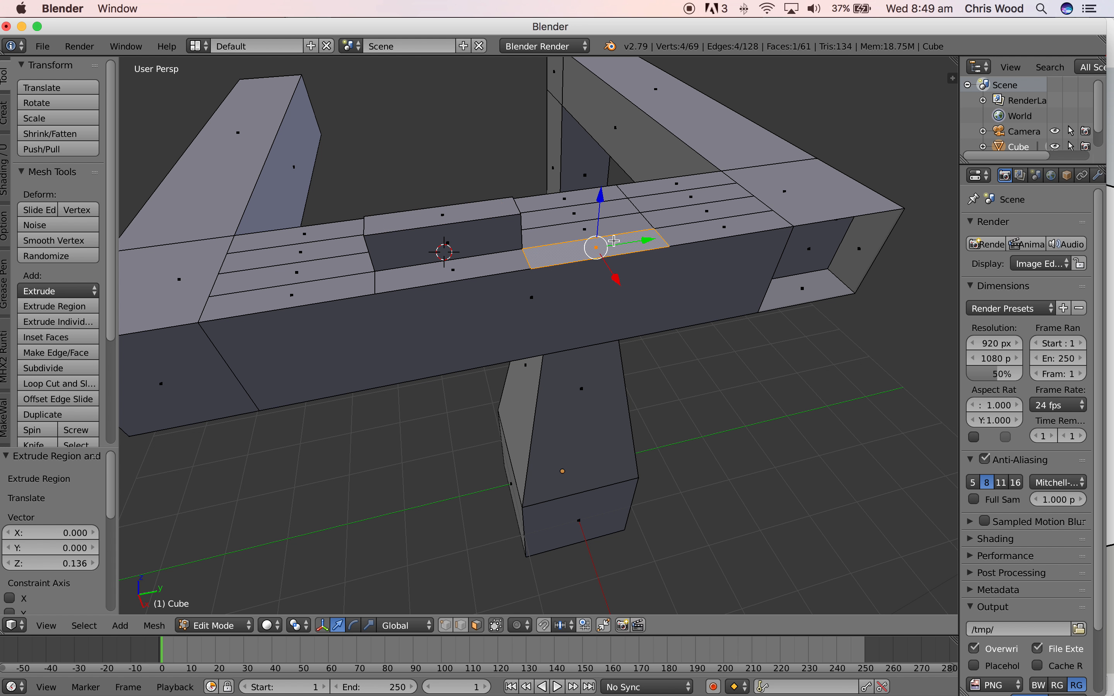
key("e")
left_click(612, 231)
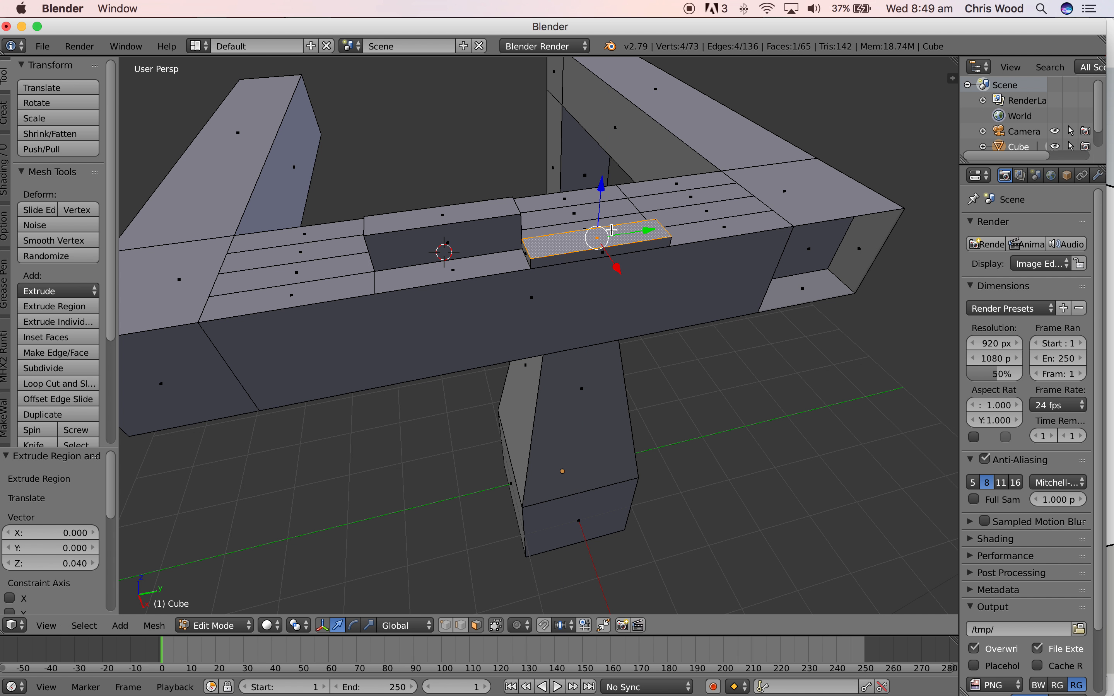
Extrude one inner strip at each end of the subdivided top, one by about 0.090 and the other by about 0.037.
right_click(709, 209)
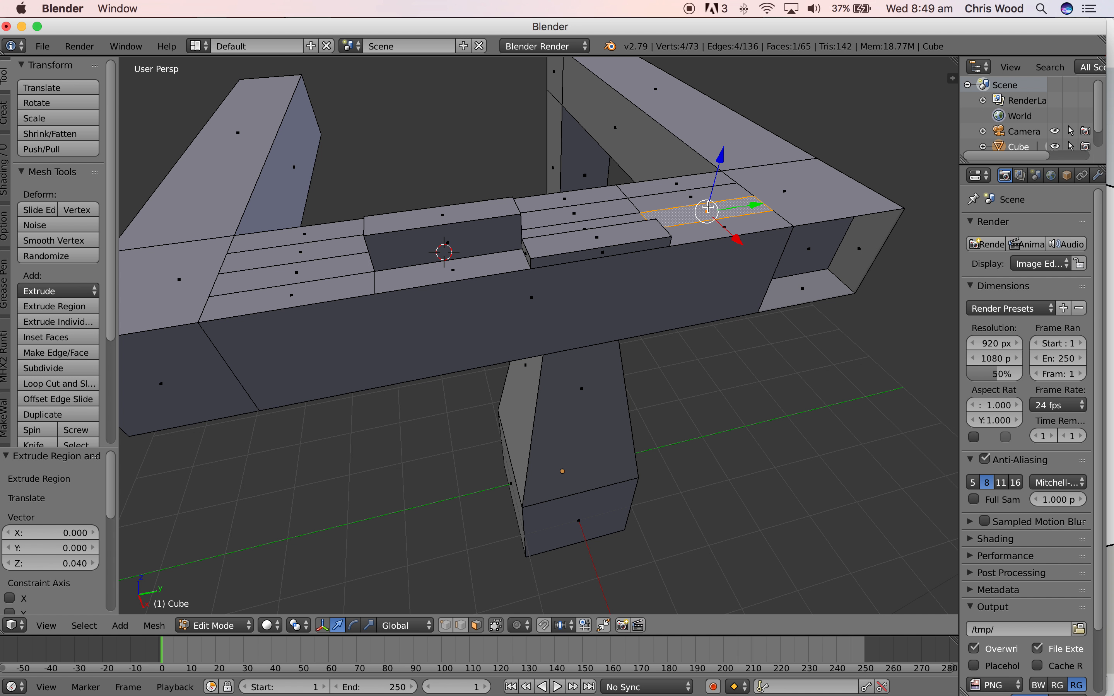
key("e")
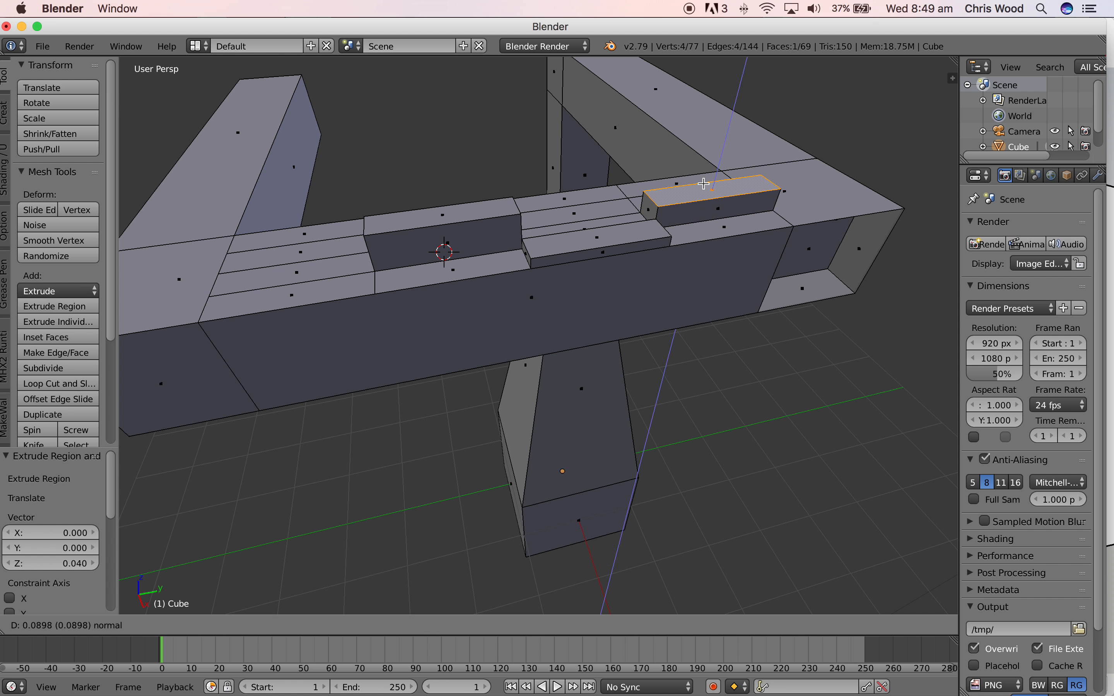
left_click(701, 183)
right_click(284, 257)
key("e")
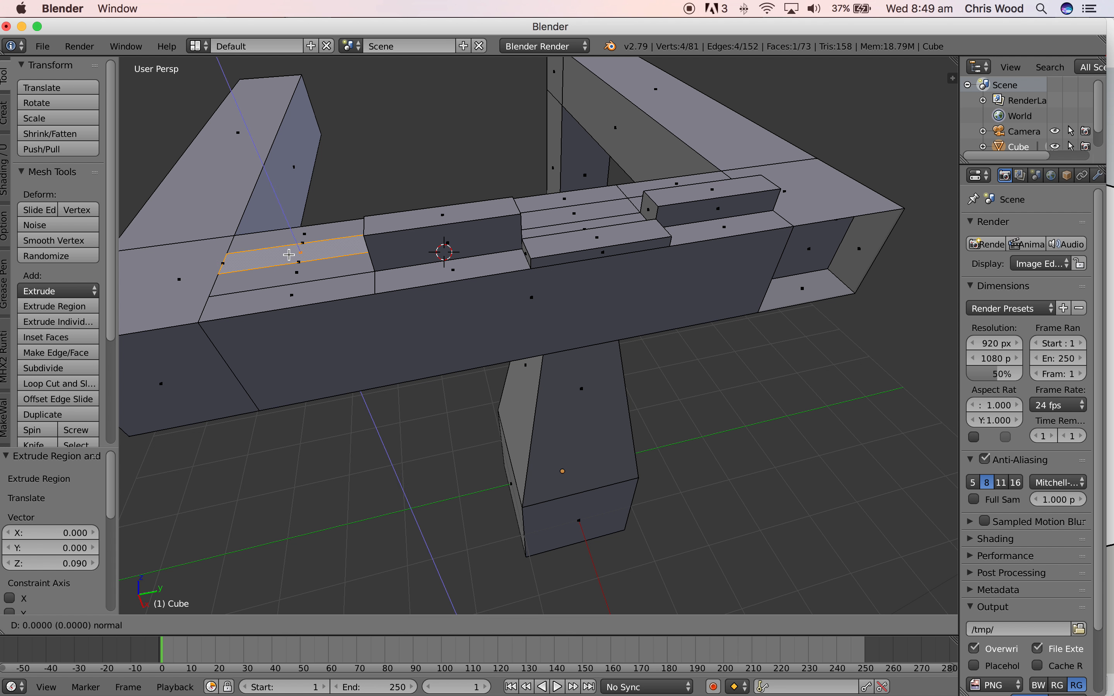
left_click(285, 246)
Extrude the front-edge strip beside the arm's far corner upward by about 0.063.
right_click(308, 296)
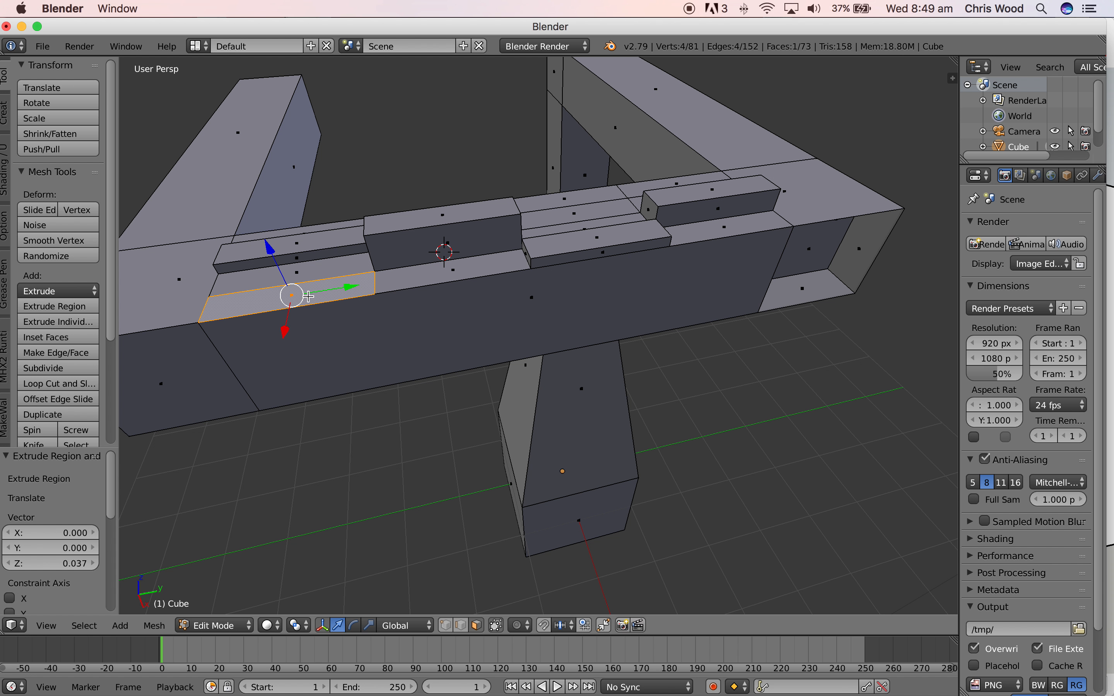
key("e")
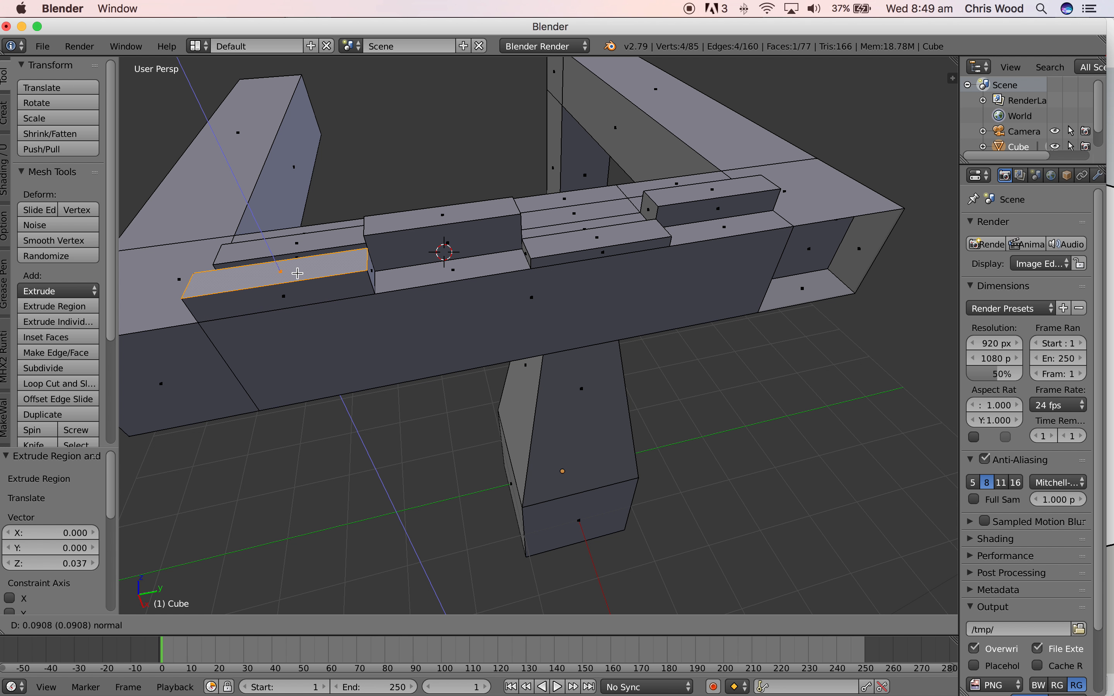
left_click(300, 281)
middle_click_drag(301, 281, 313, 339)
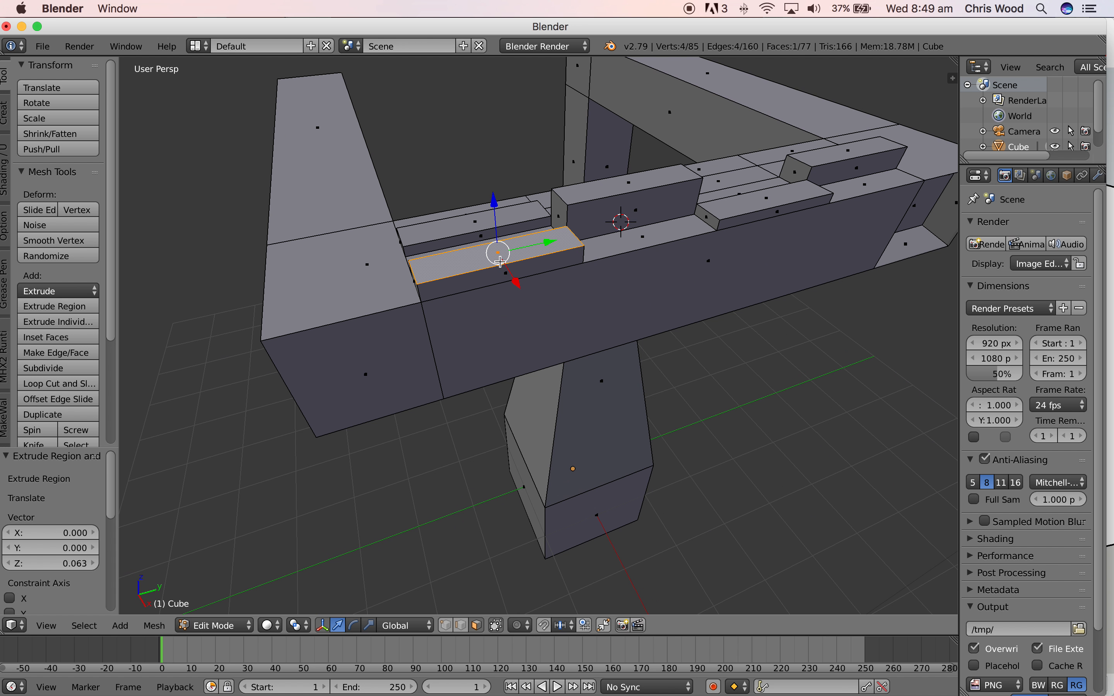
Return to Object Mode with the whole model in view and widen the properties editor.
right_click(589, 194)
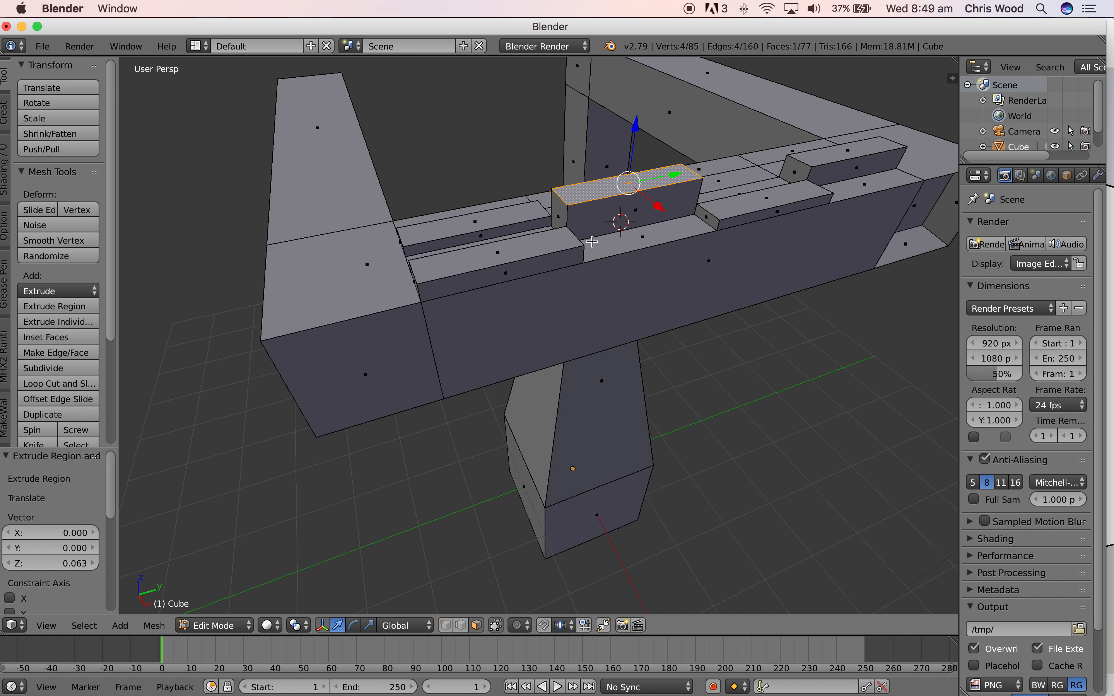
scroll(575, 266, "up", 5)
scroll(575, 266, "down", 8)
middle_click_drag(673, 306, 629, 315)
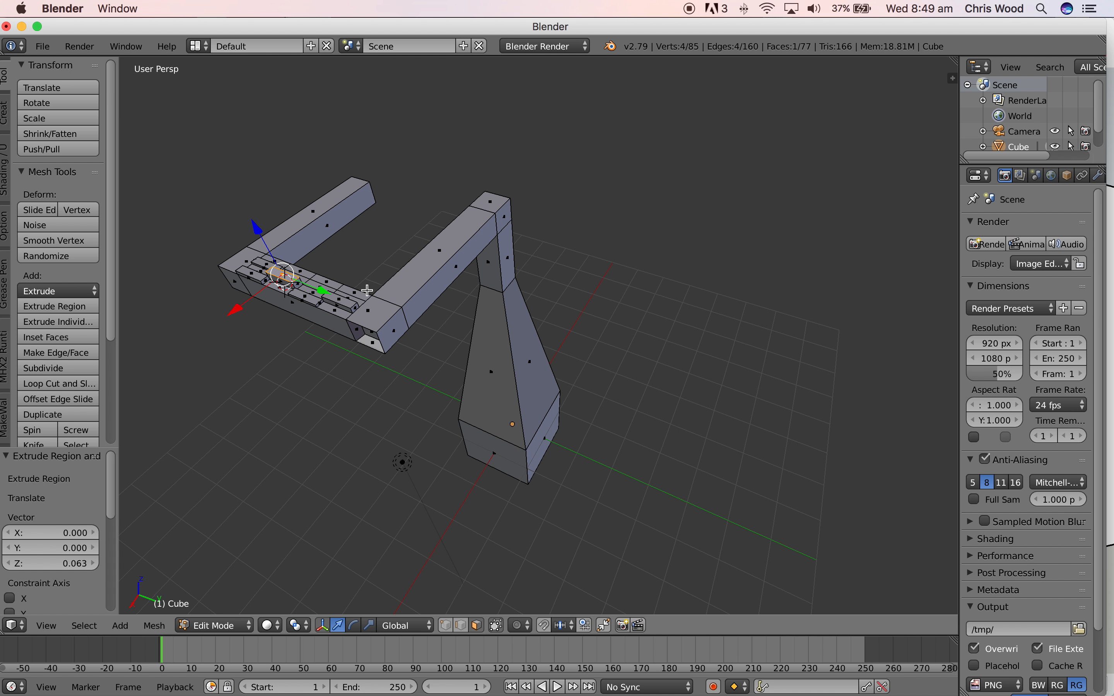
key("Tab")
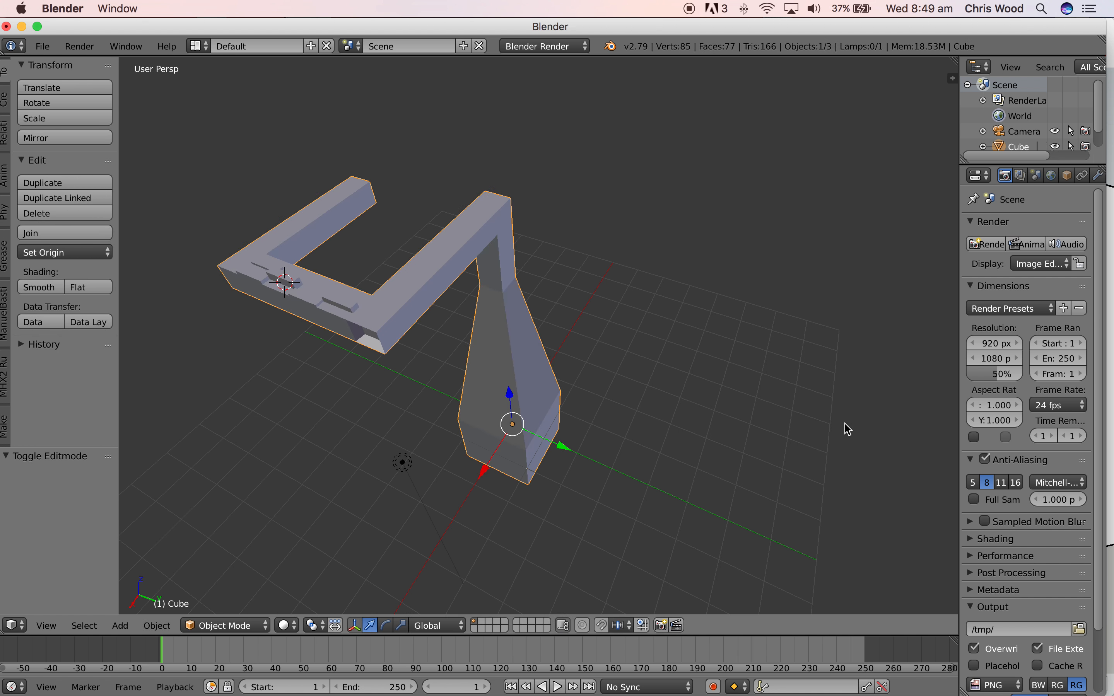
left_click_drag(959, 335, 733, 331)
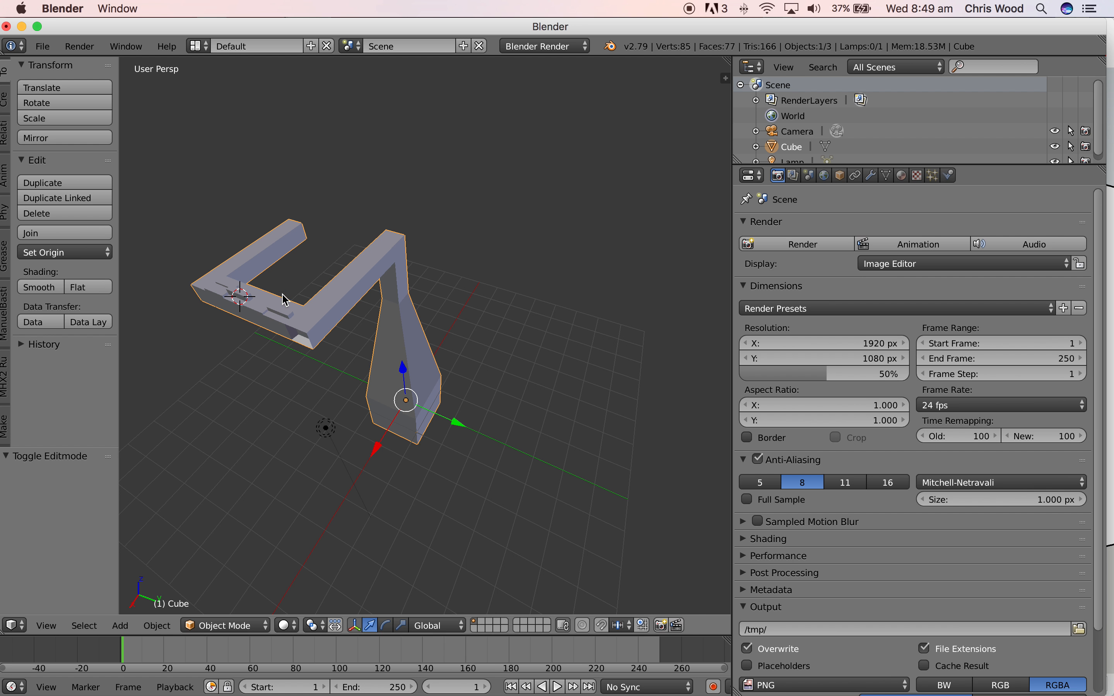
Duplicate the model and place the copy about -8.328 along the global X axis.
key("shift+d")
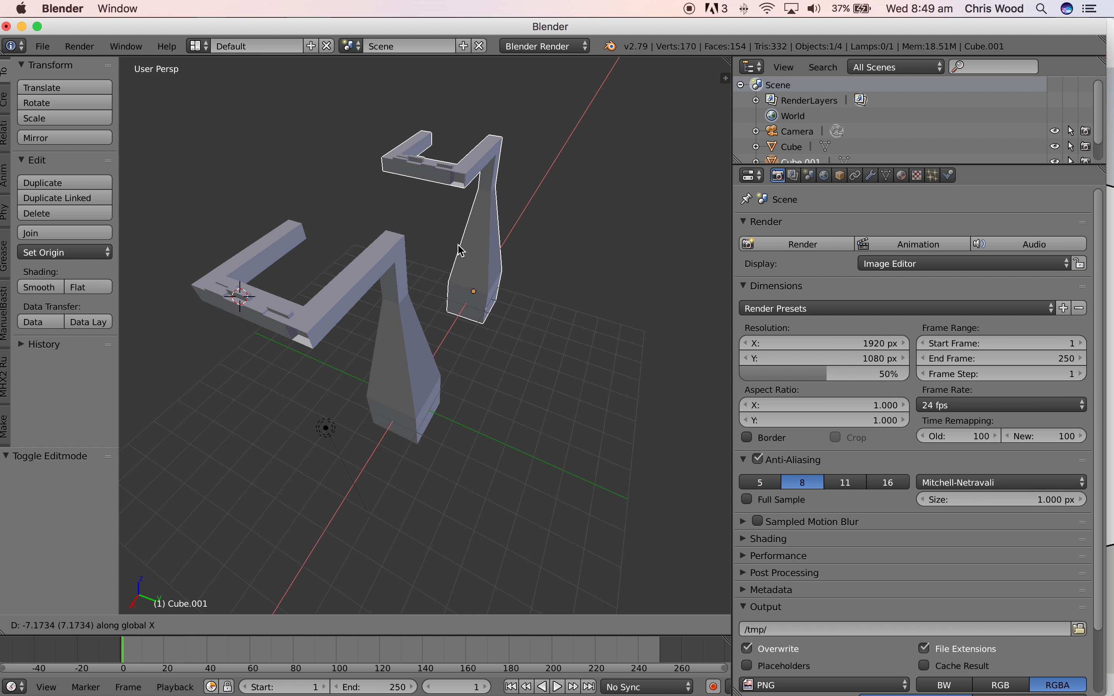
left_click(462, 238)
Add a Subdivision Surface modifier to the original model and set its View and Render subdivisions to 3.
right_click(365, 294)
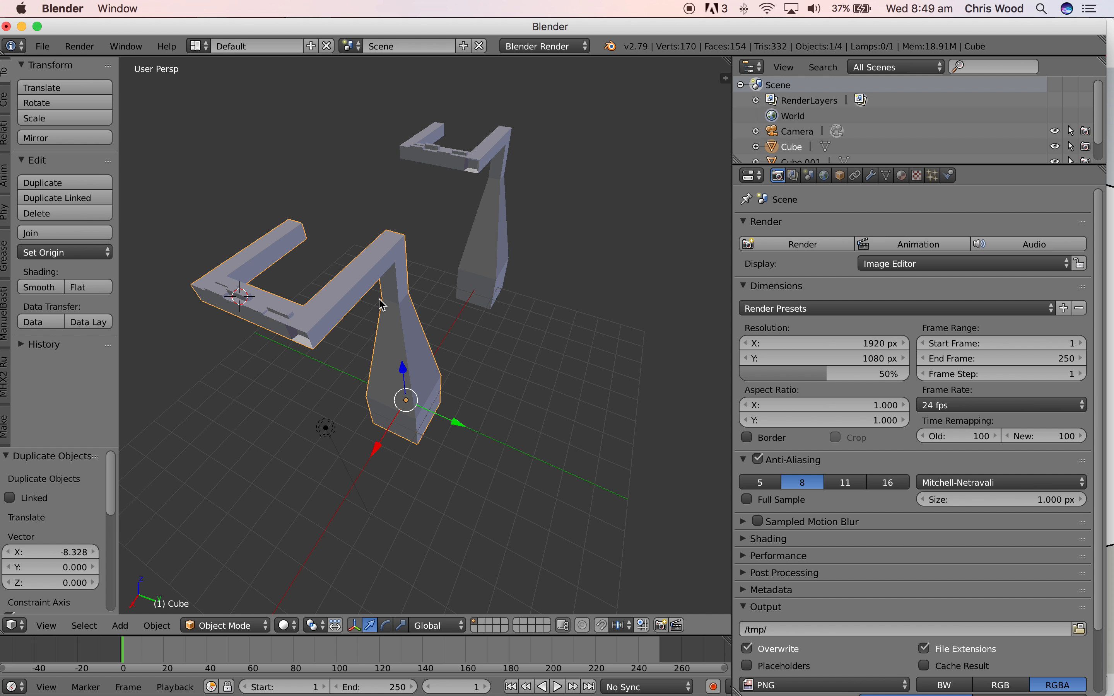
left_click(873, 177)
left_click(837, 228)
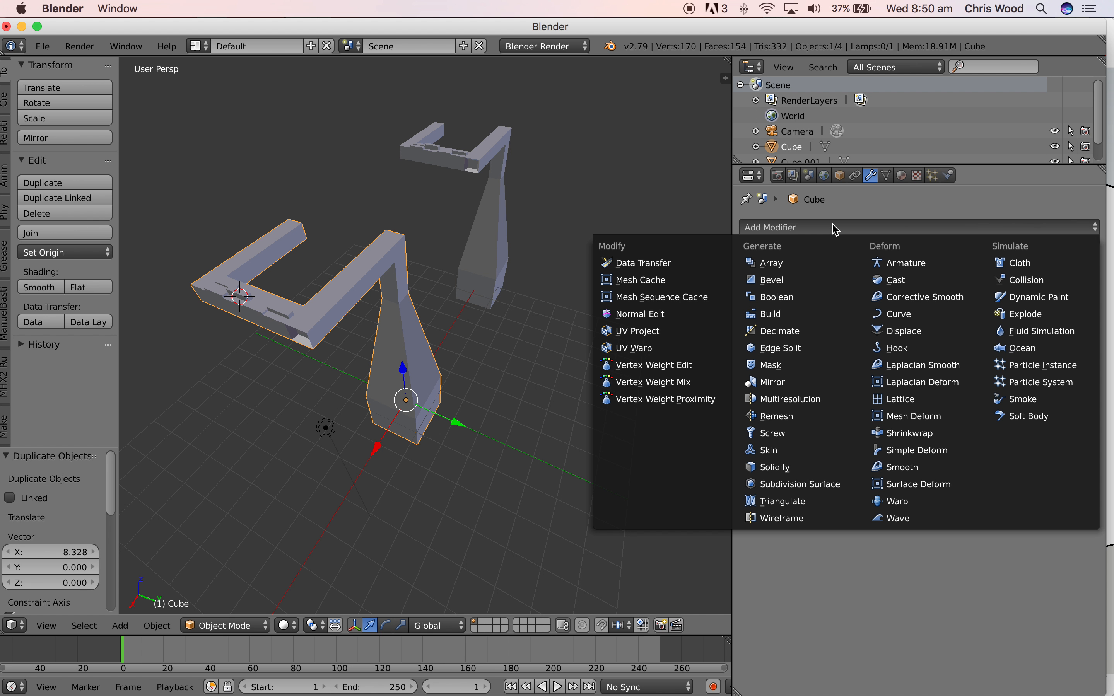
left_click(813, 484)
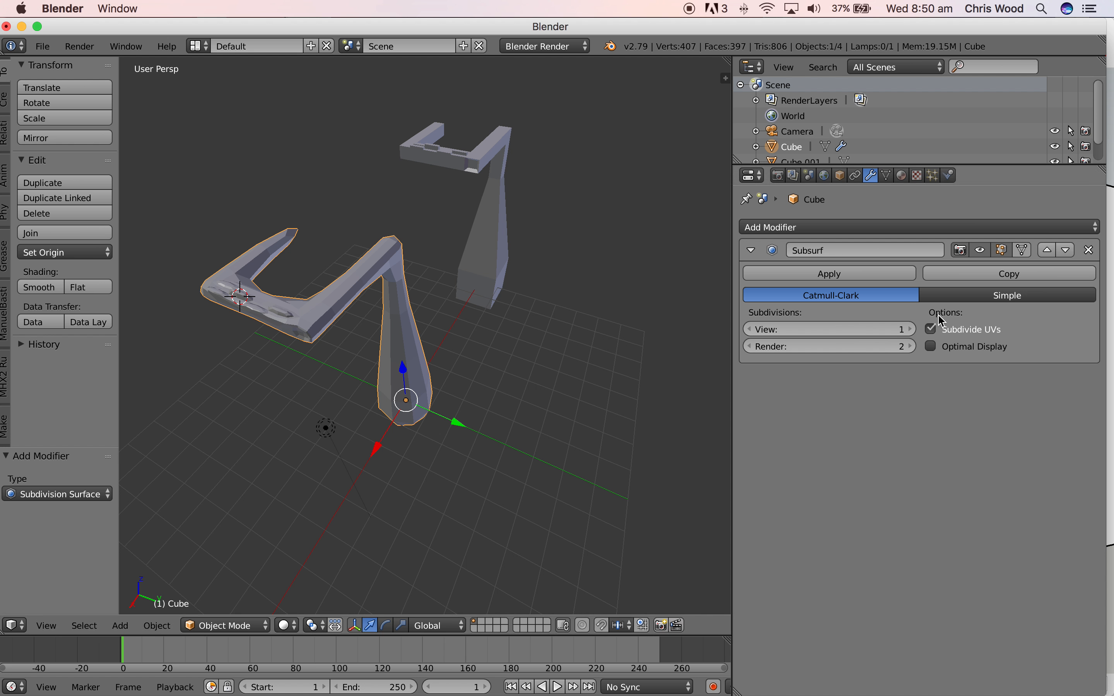
left_click(909, 329)
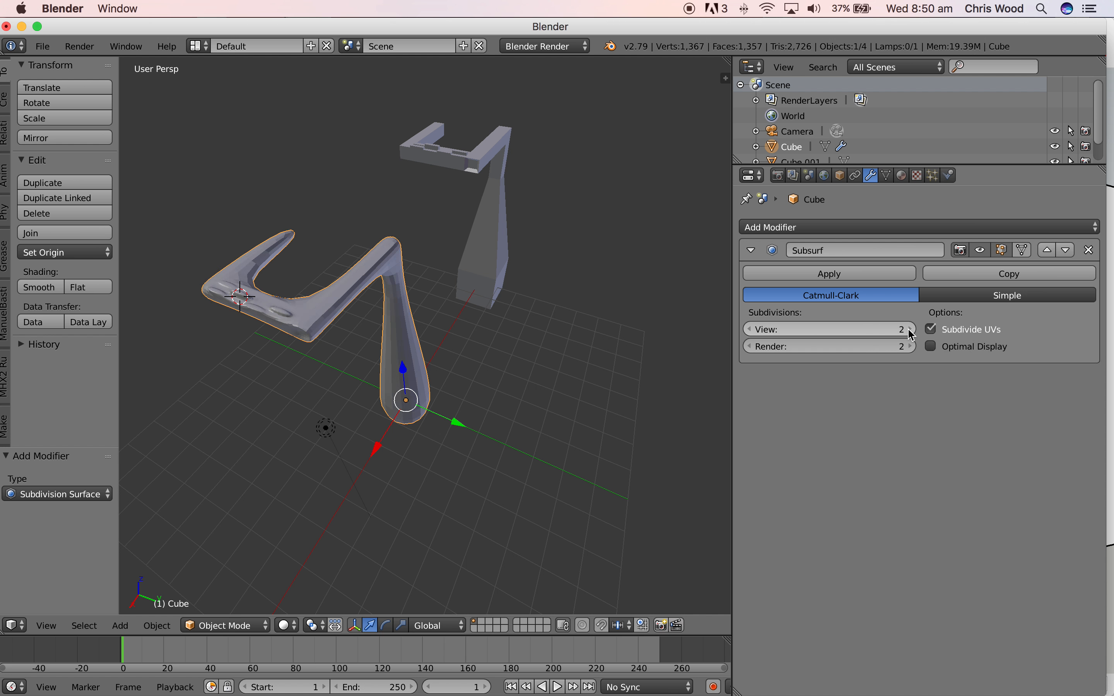
left_click(911, 329)
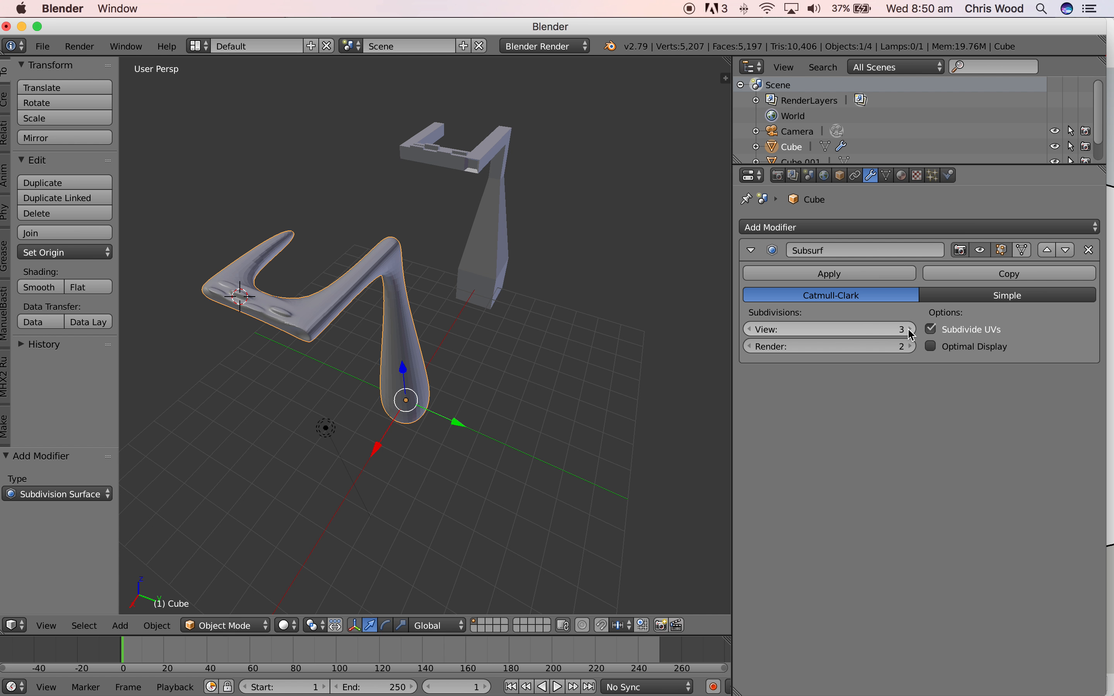
left_click(910, 347)
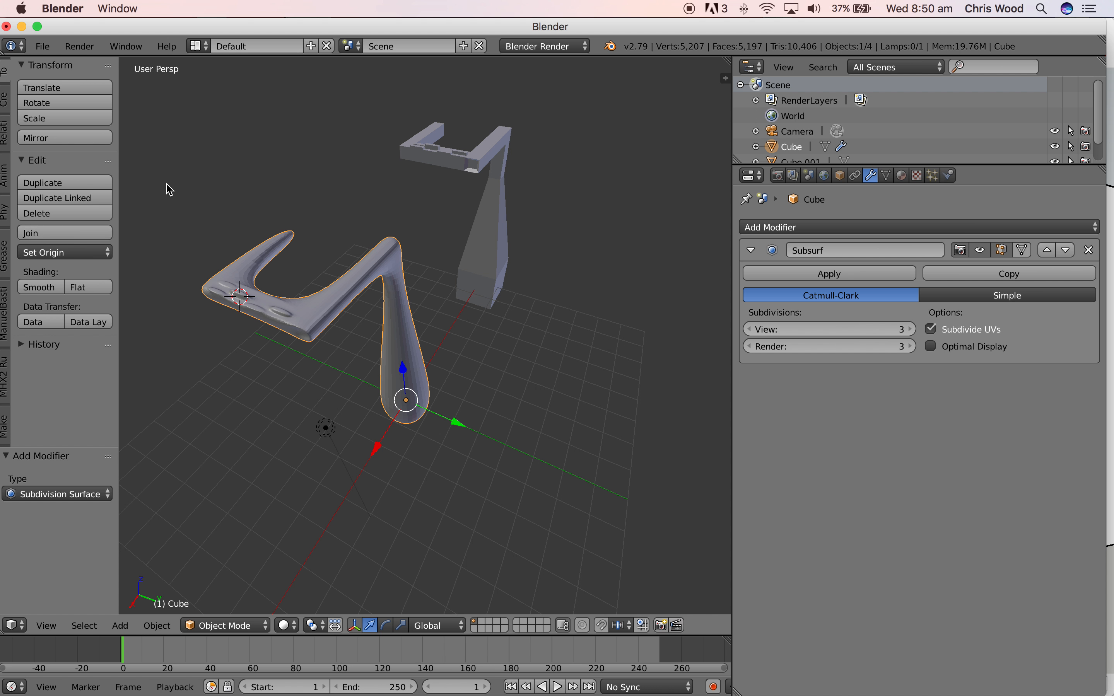
Hide the tool shelf in the 3D view.
key("t")
key("t")
key("t")
key("t")
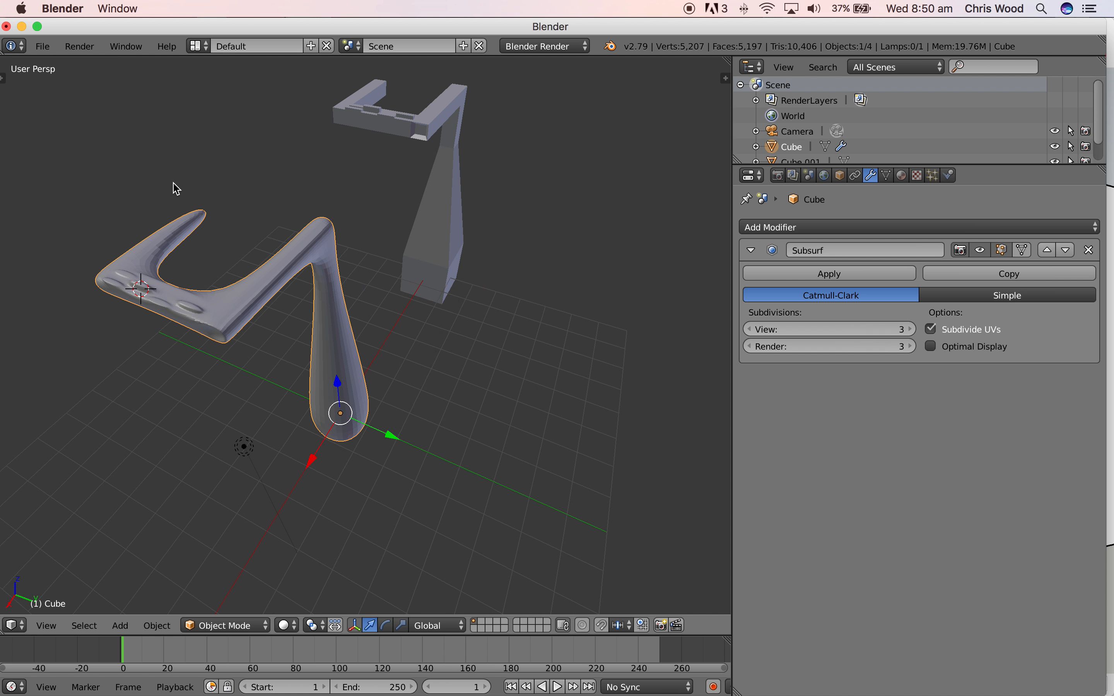
key("t")
mouse_move(4, 87)
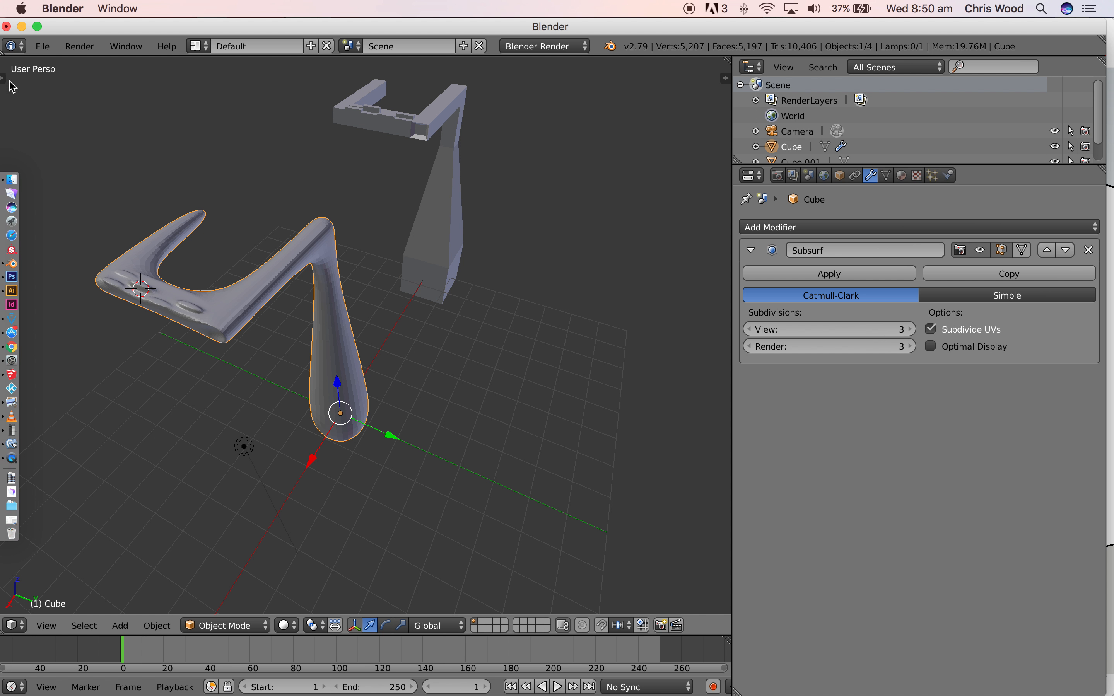
Show the tool shelf again and apply smooth shading to the original model.
key("t")
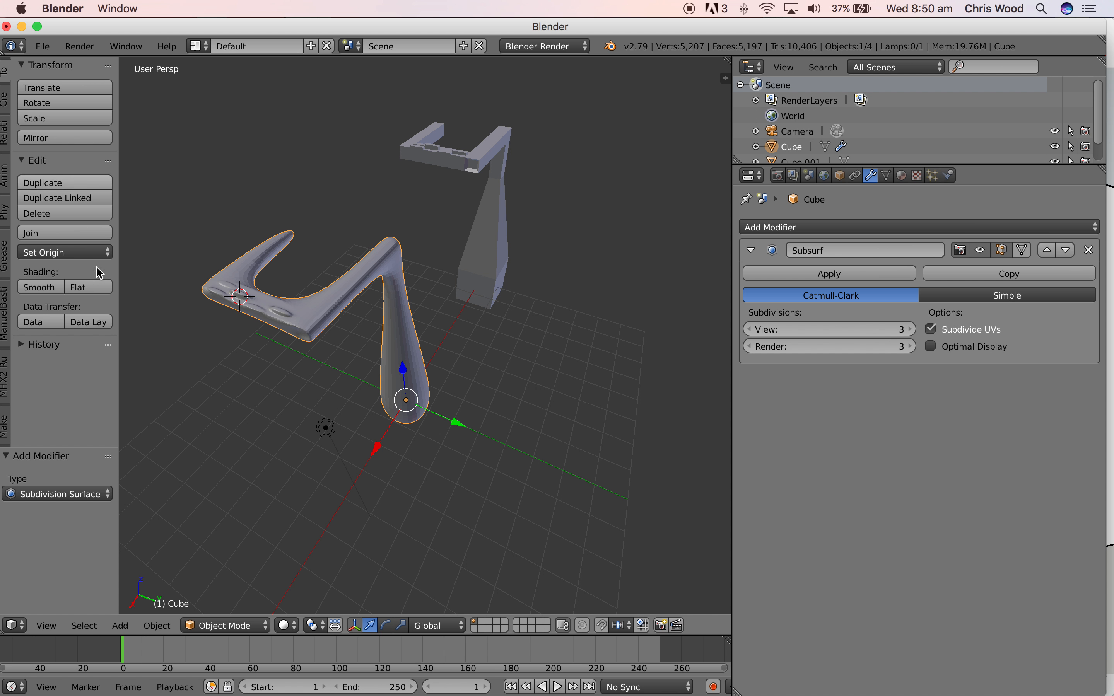
left_click(56, 290)
scroll(450, 379, "down", 2)
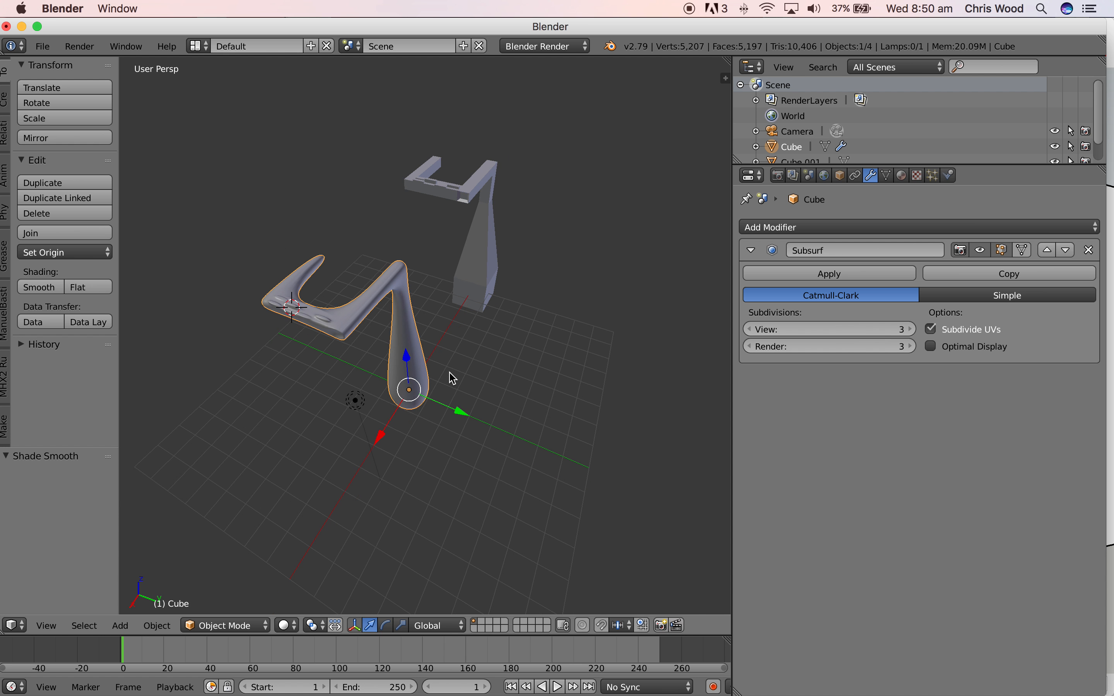
scroll(453, 378, "up", 3)
middle_click_drag(453, 378, 392, 372)
In Edit Mode, extrude the side face at the model's upper bend about 1.28 along Y and add a short end section.
key("Tab")
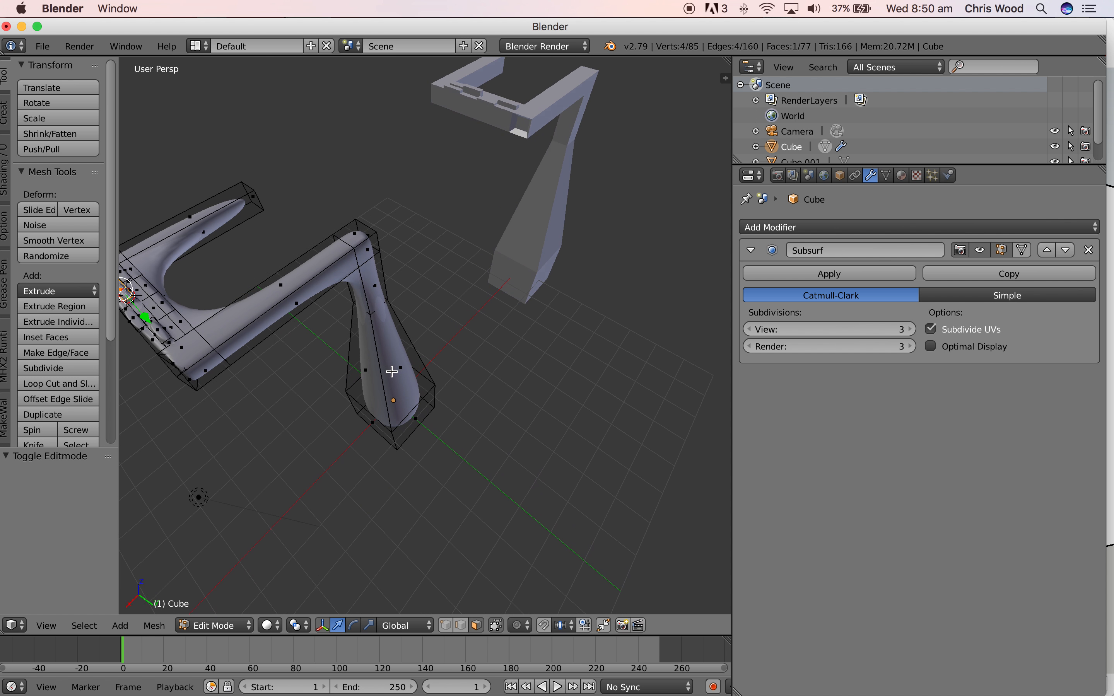
right_click(377, 254)
key("e")
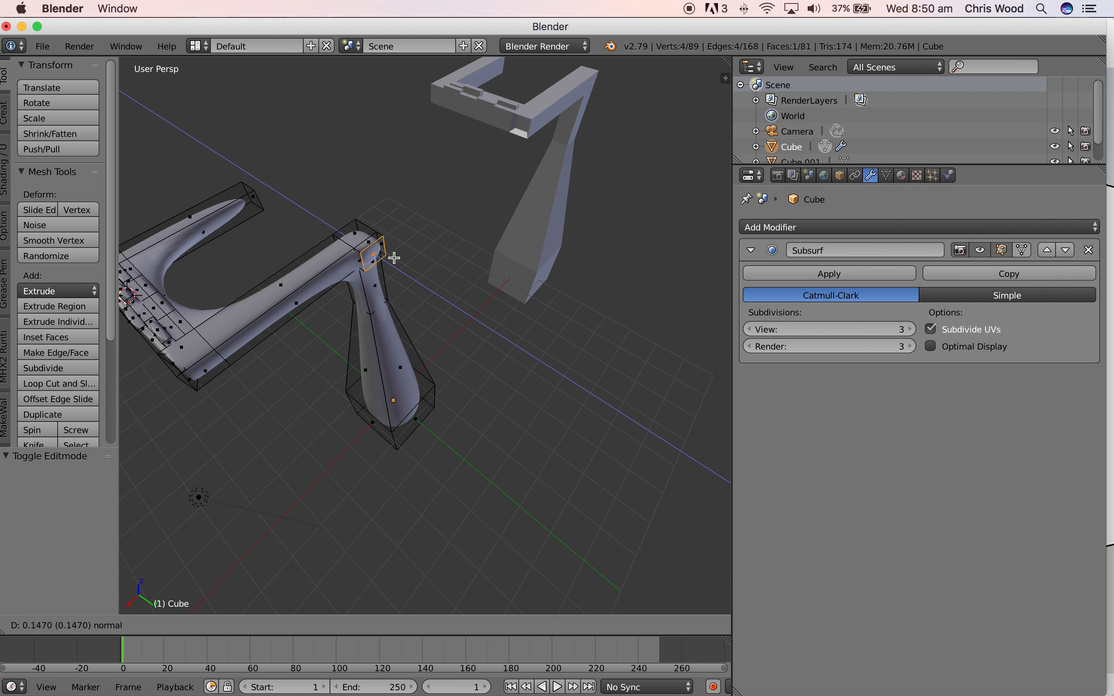
left_click(442, 281)
key("e")
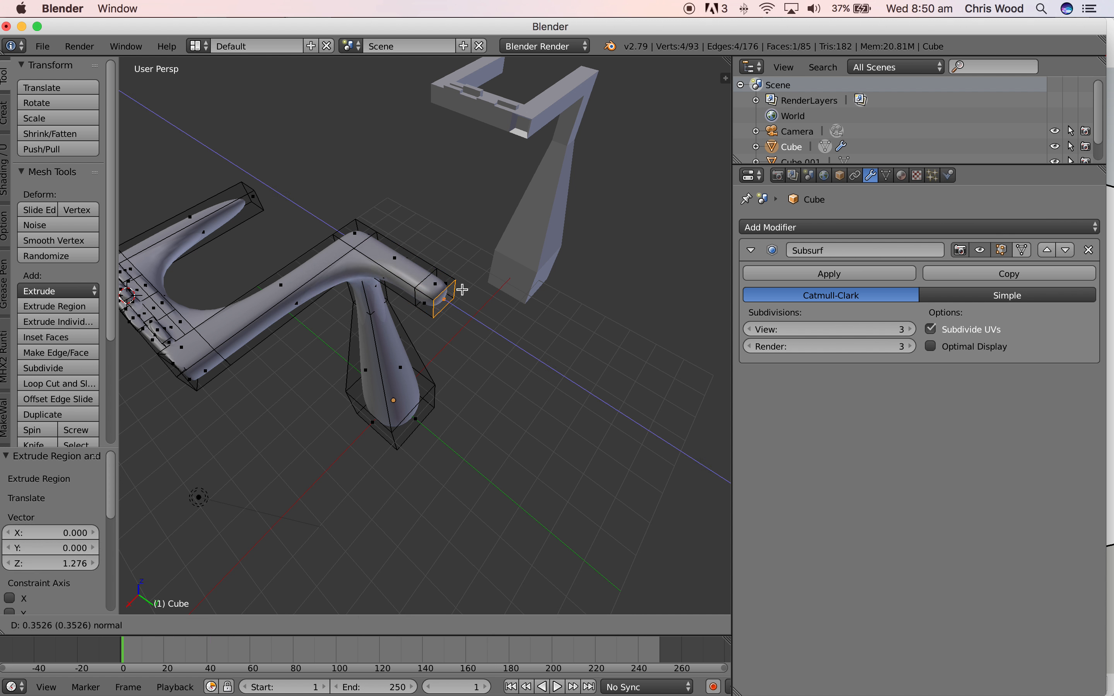
left_click(426, 302)
Extrude the side face of the new arm's end section forward along X and add another short end section.
key("e")
left_click(351, 353)
key("e")
left_click(354, 366)
left_click(355, 367)
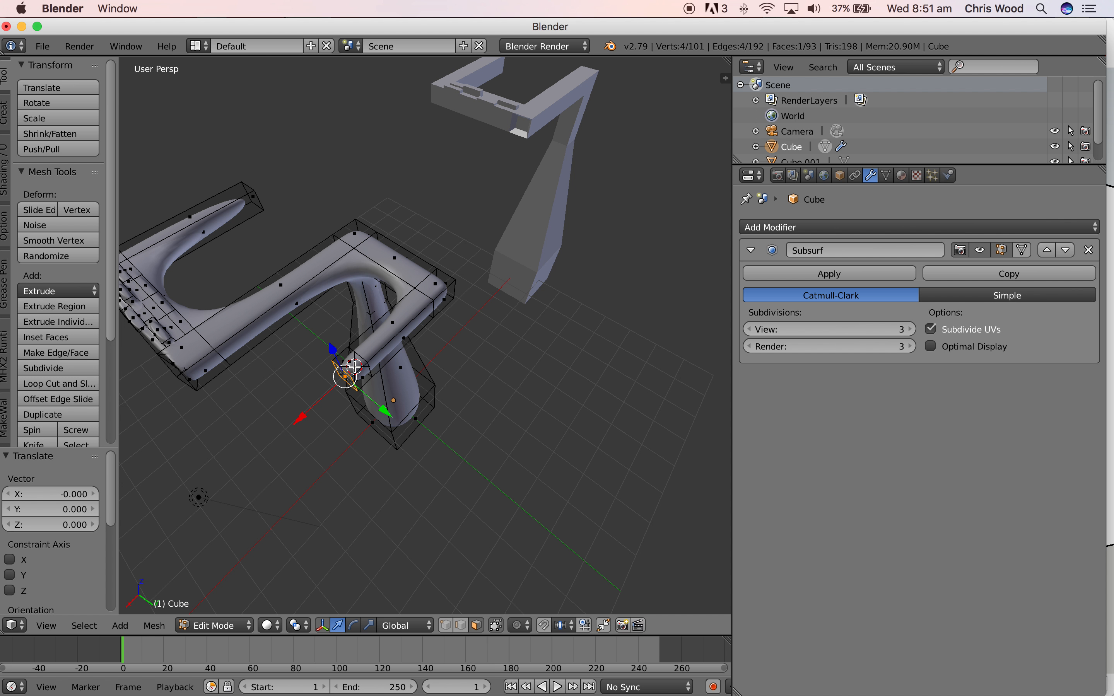
Extrude the top face of the arm's end section upward in three sections of about 0.33, 0.87 and 0.24.
right_click(355, 360)
key("e")
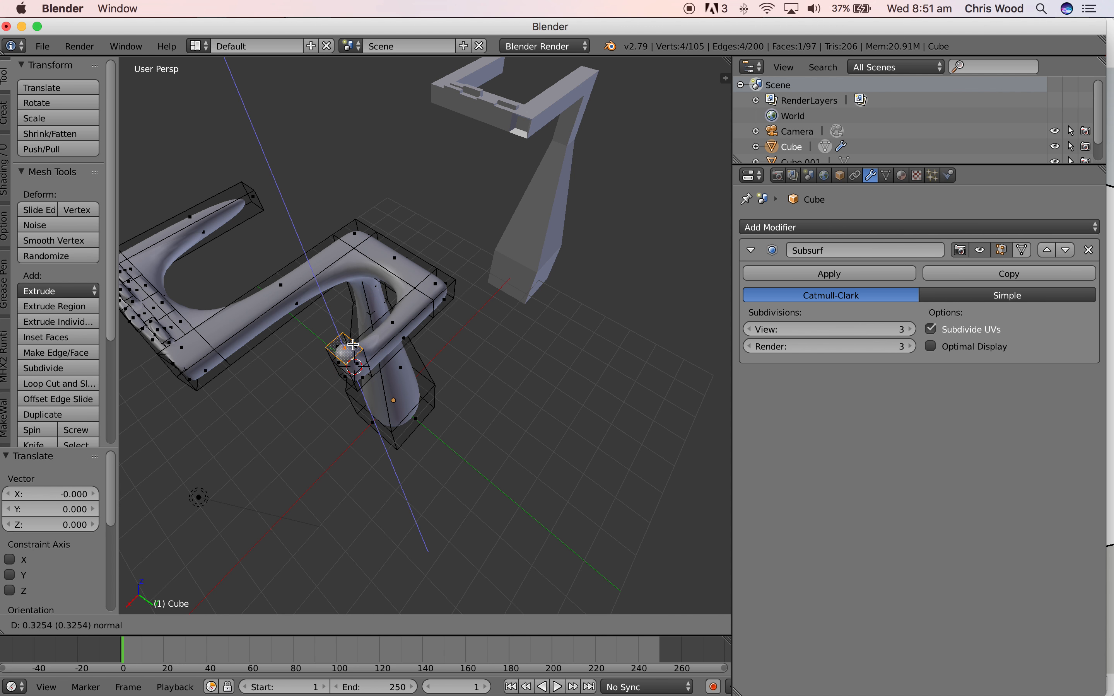
left_click(353, 345)
key("e")
left_click(342, 293)
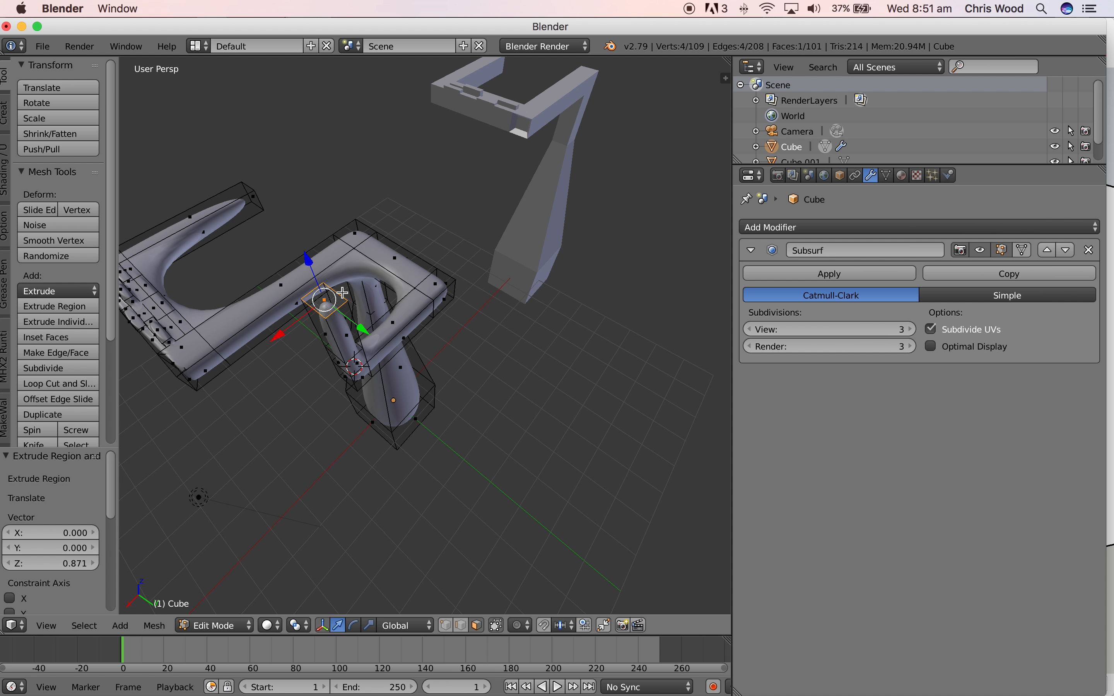
key("e")
left_click(331, 276)
Extrude the side face atop the riser backward along X by about 1.1, then add an end section of about 0.36.
middle_click_drag(391, 319, 370, 326)
key("r")
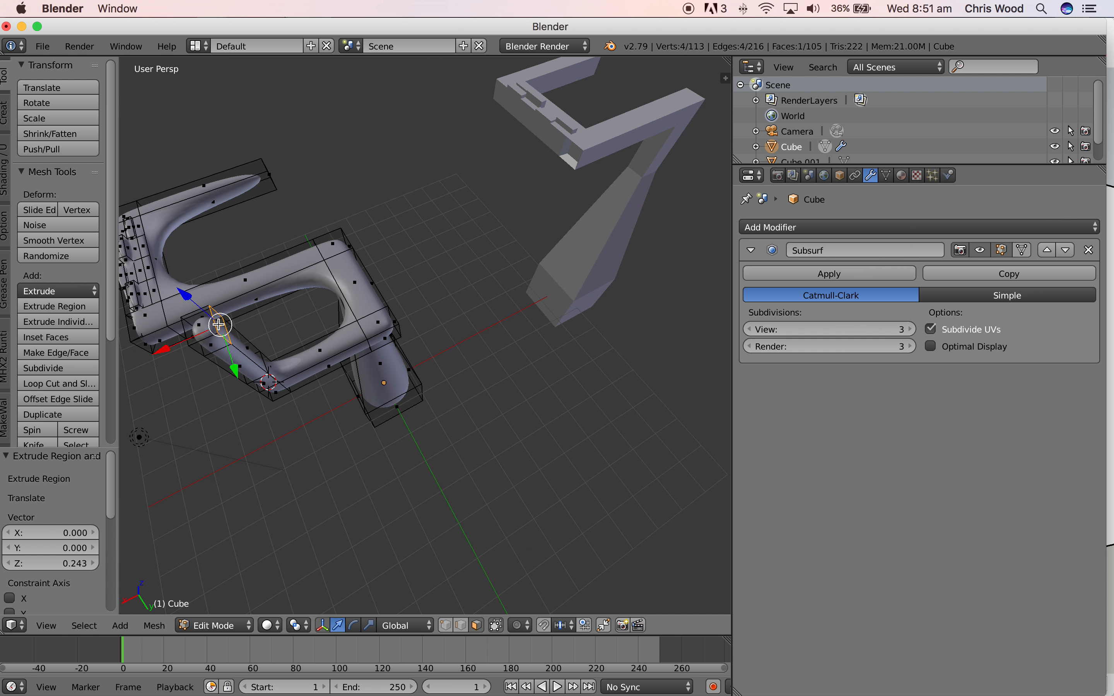
key("e")
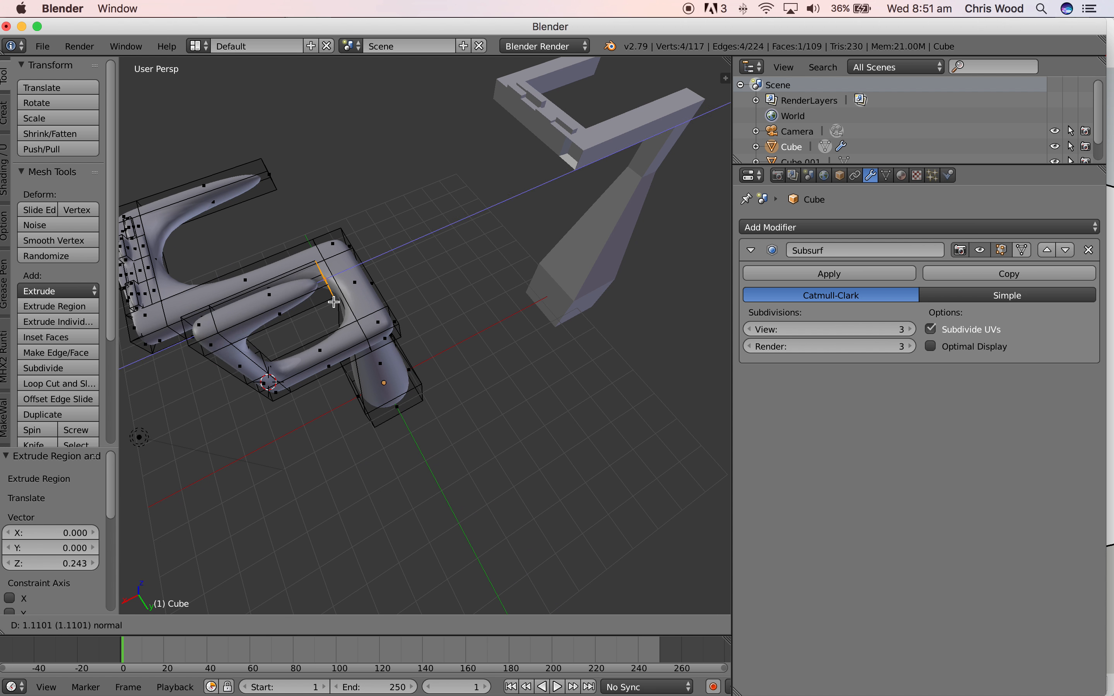
left_click(330, 300)
key("e")
left_click(368, 298)
Extrude the upper arm's inner side face about 1.27 along Y toward the model, then add an end section of about 0.28.
middle_click_drag(290, 308, 380, 313)
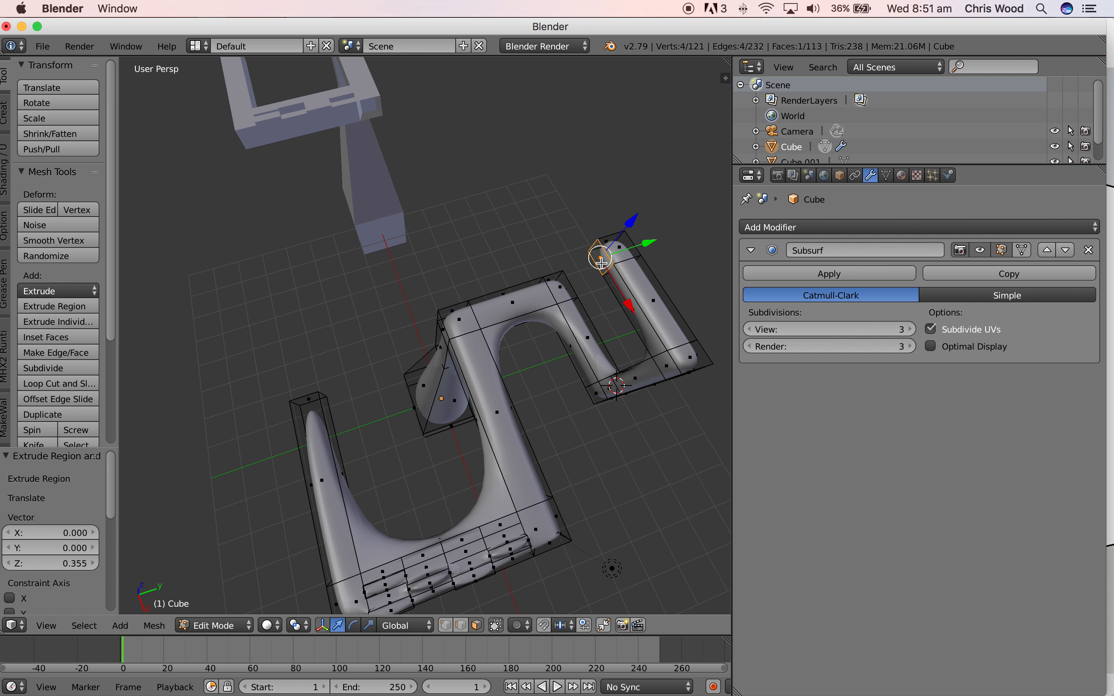
key("e")
left_click(496, 276)
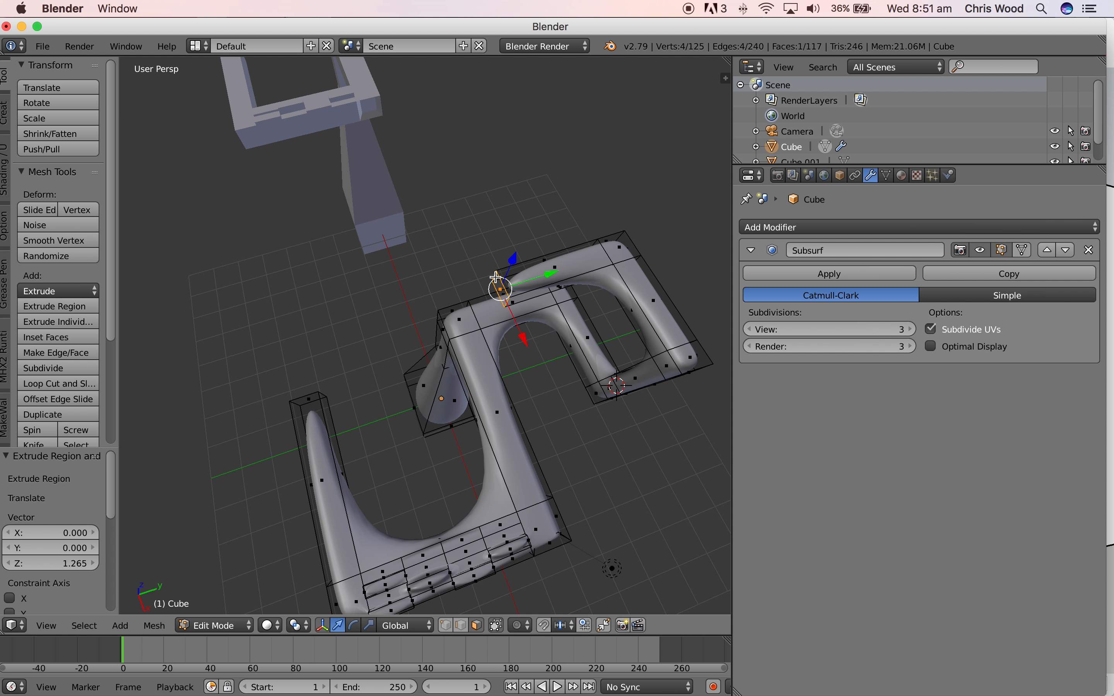
key("e")
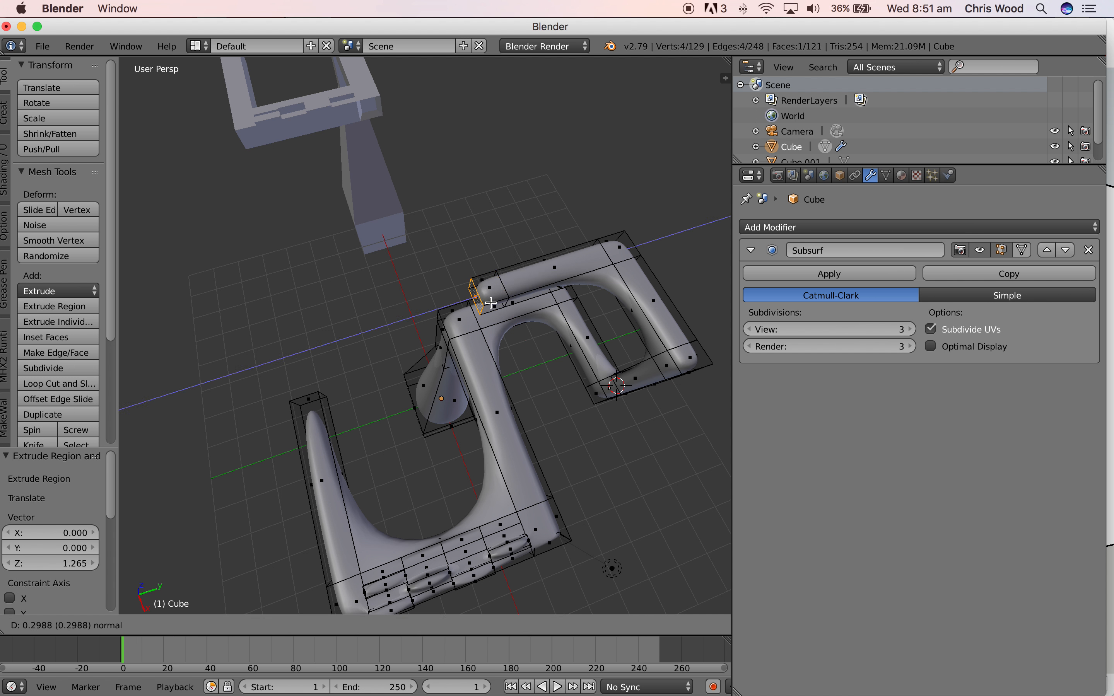
left_click(495, 305)
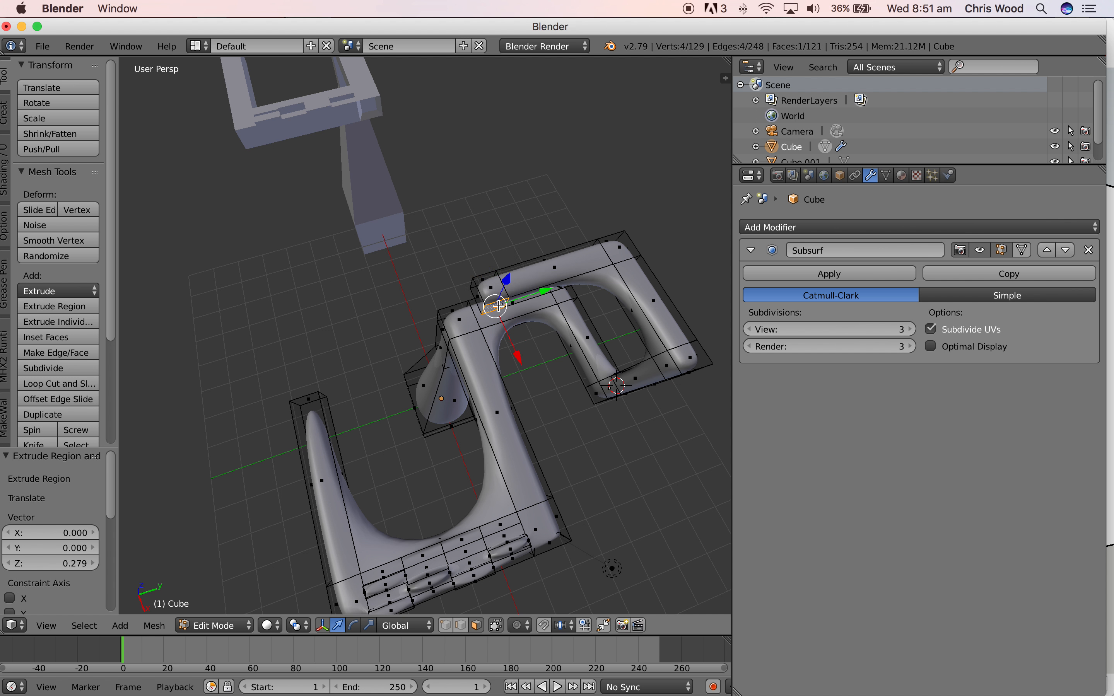
Extrude the front face of the upper arm's end section about 0.67 forward along X, then about 0.37 further.
key("e")
left_click(529, 358)
key("e")
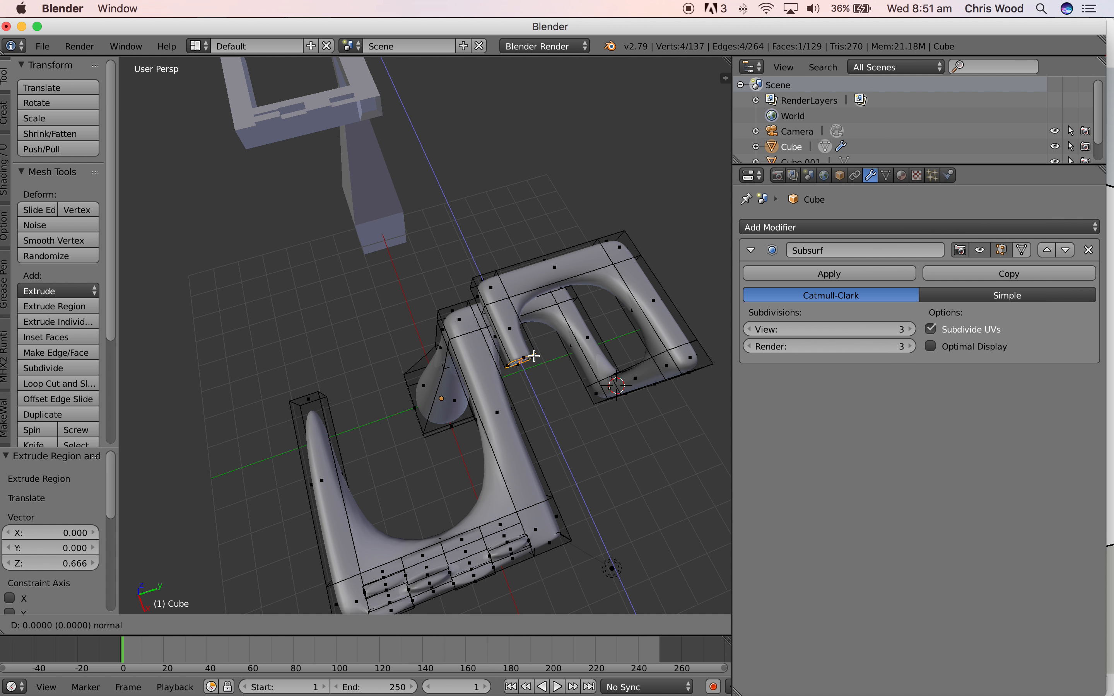
left_click(547, 390)
Extrude the side face of the upper arm's tip outward along Y and add an end section of about 0.23.
scroll(529, 422, "left", 10)
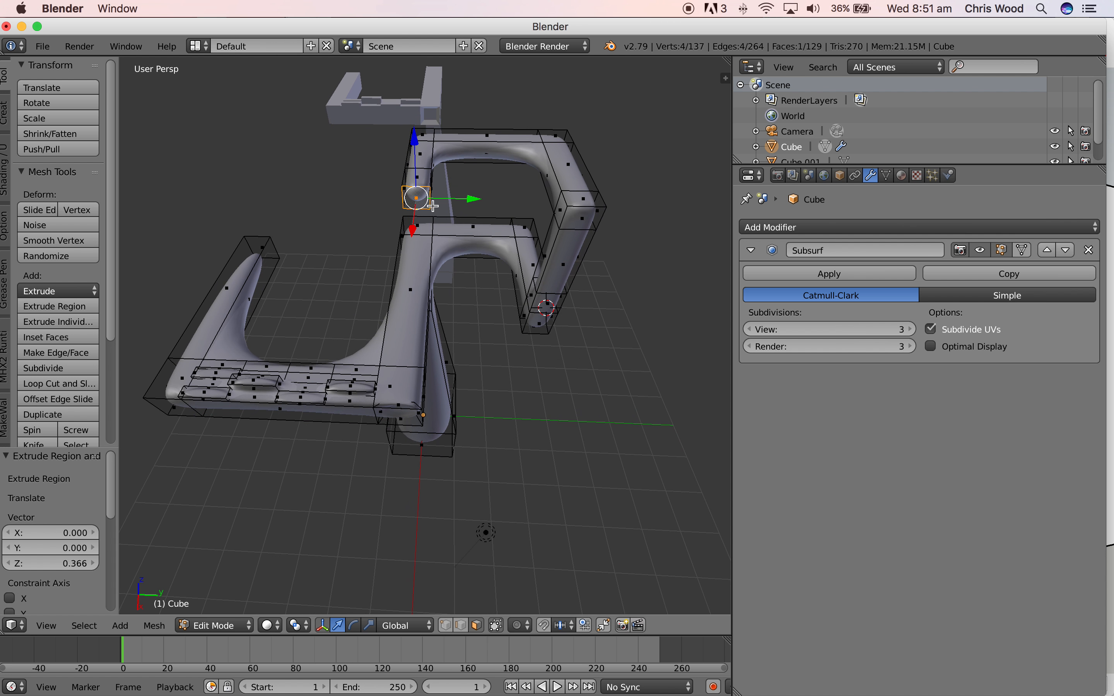
right_click(431, 186)
key("e")
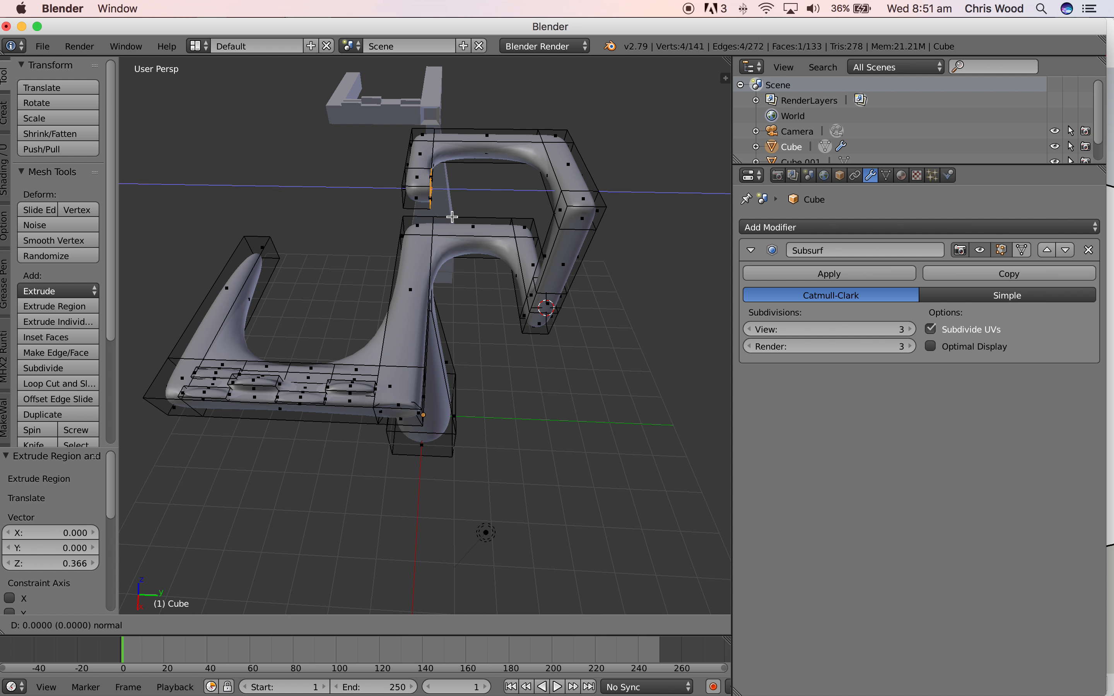
left_click(491, 222)
key("e")
left_click(491, 223)
Extrude the underside face of the upper arm's tip about 2.83 downward and add two more sections to the post.
scroll(516, 227, "down", 10)
scroll(521, 202, "up", 10)
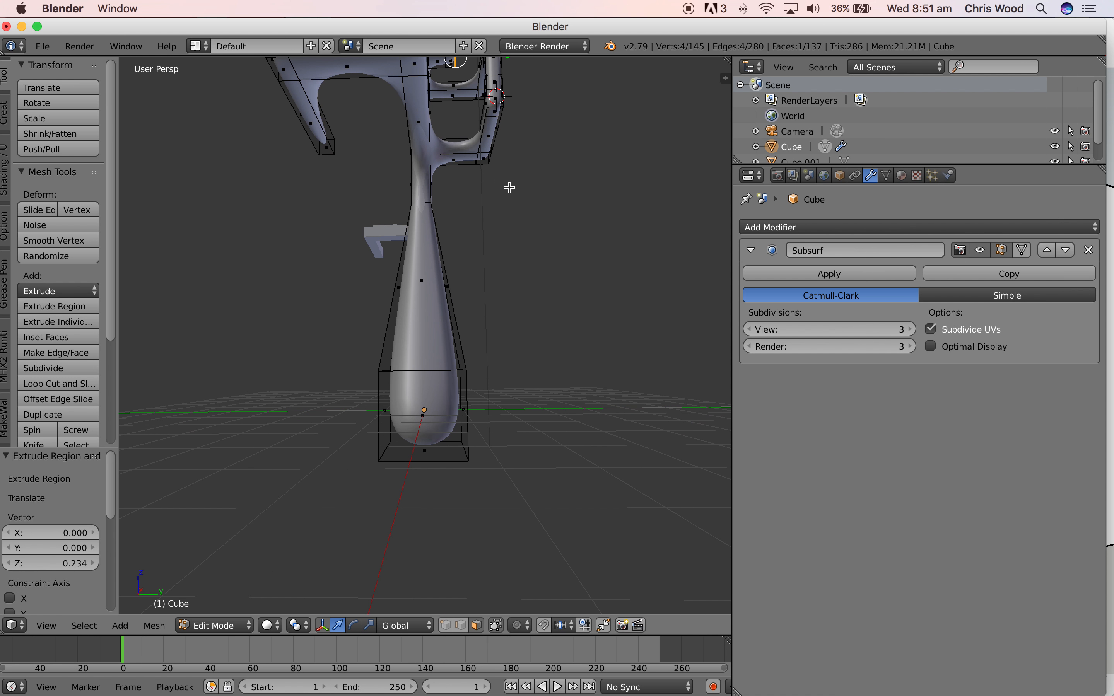
scroll(486, 266, "left", 5)
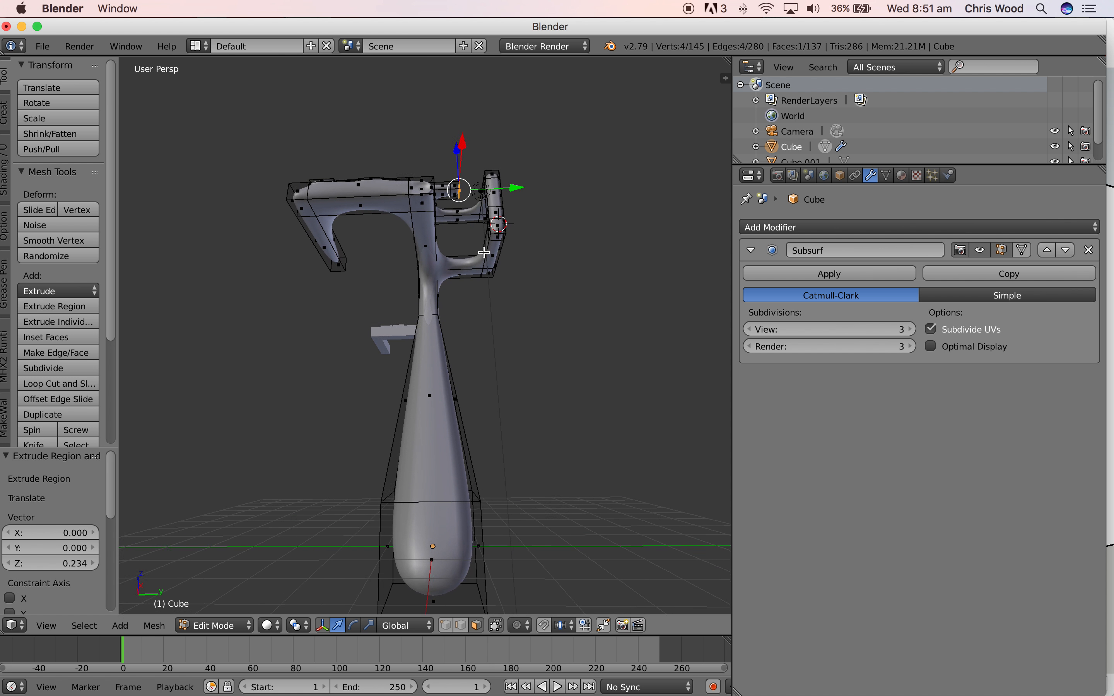
scroll(475, 266, "up", 8)
scroll(468, 266, "up", 5)
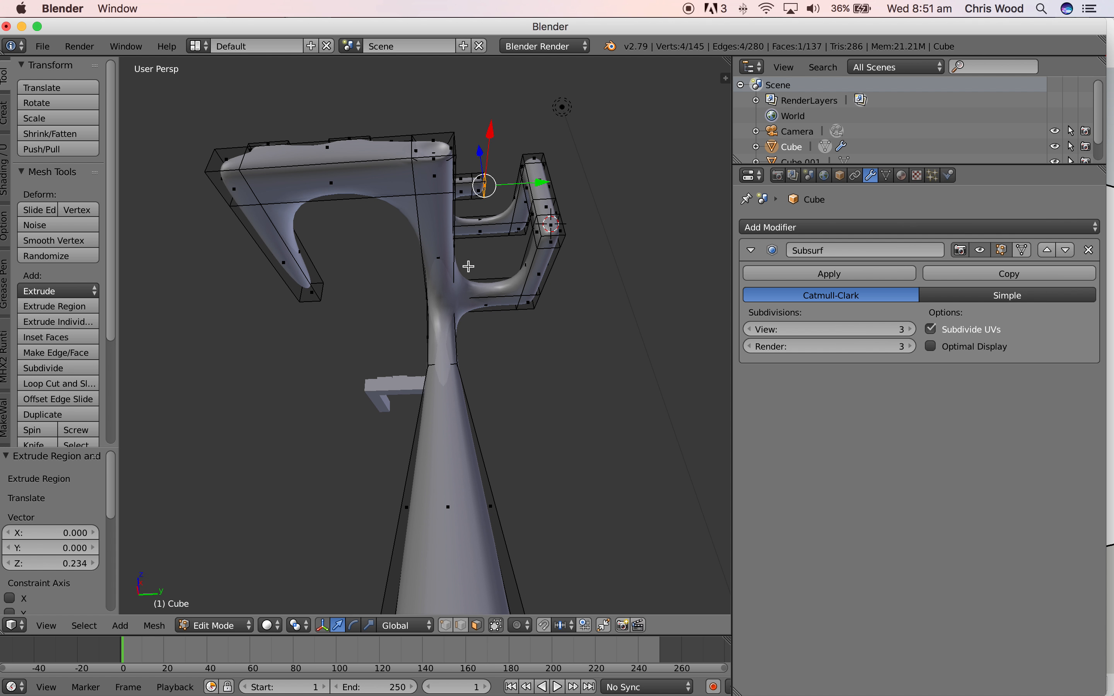
right_click(470, 193)
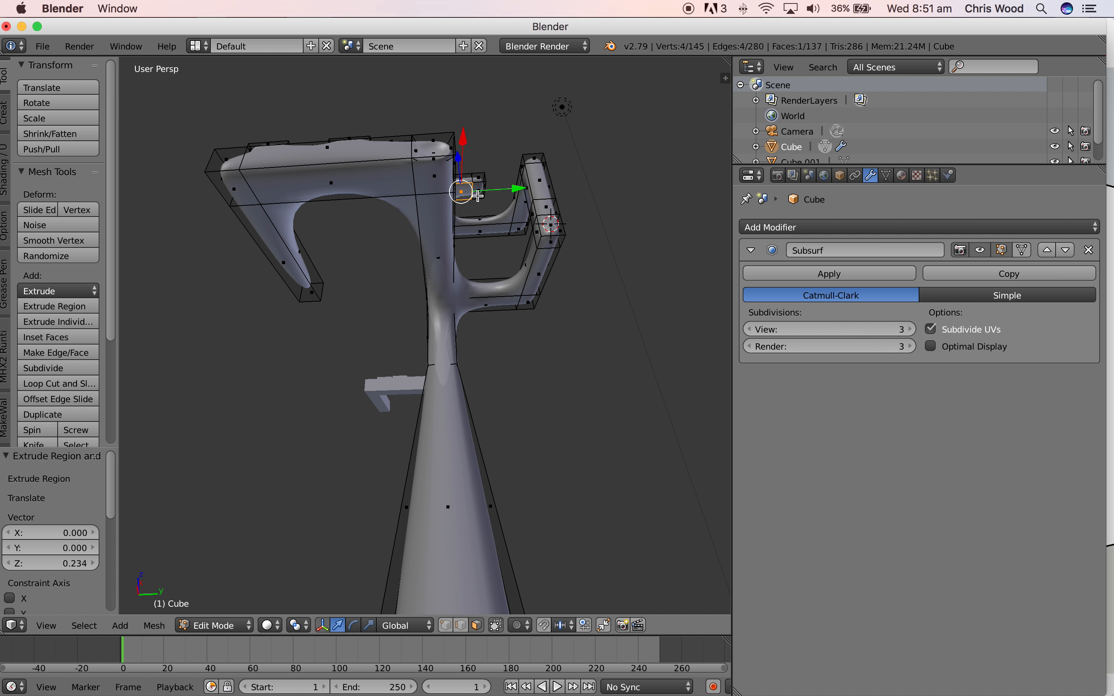
right_click(479, 193)
key("e")
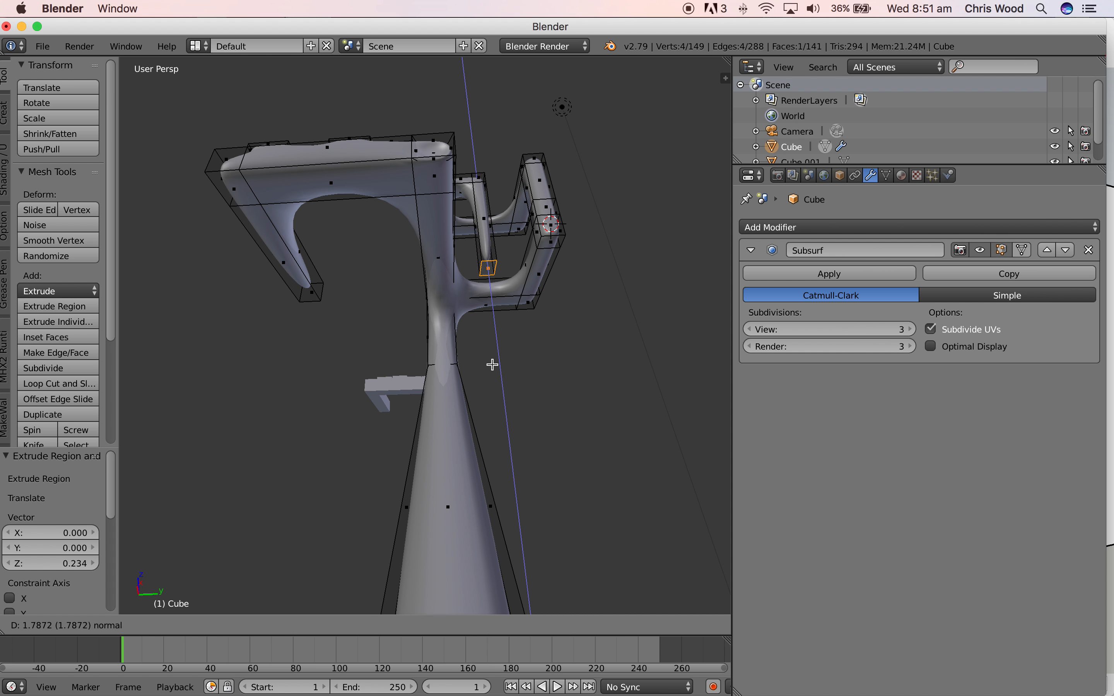
left_click(511, 422)
key("e")
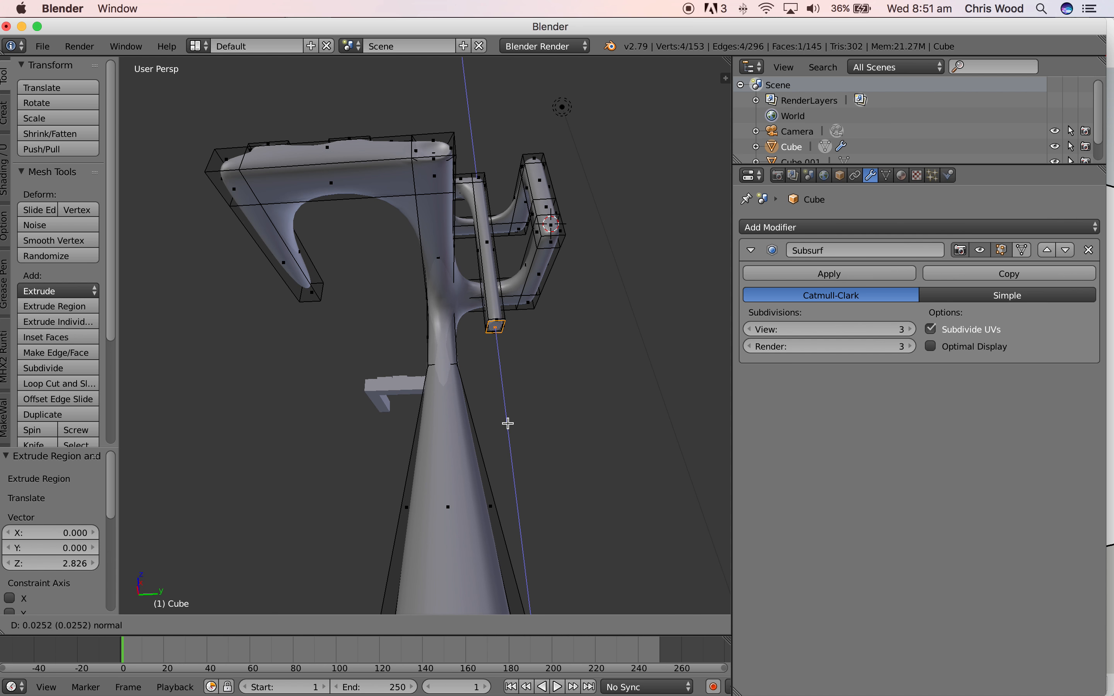
left_click(532, 482)
key("e")
left_click(531, 508)
Extrude the side face at the post's lower end about 1.58 along Y past the stem, then add about 0.32.
middle_click_drag(528, 484, 547, 486)
left_click_drag(545, 422, 540, 421)
key("e")
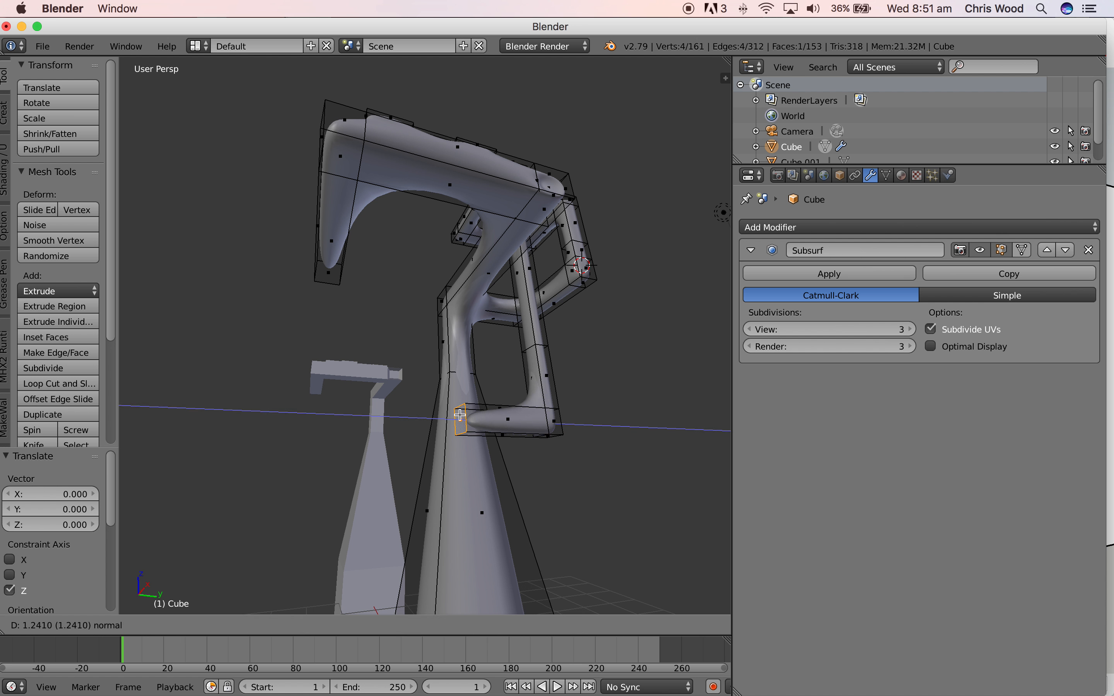
left_click(437, 418)
key("e")
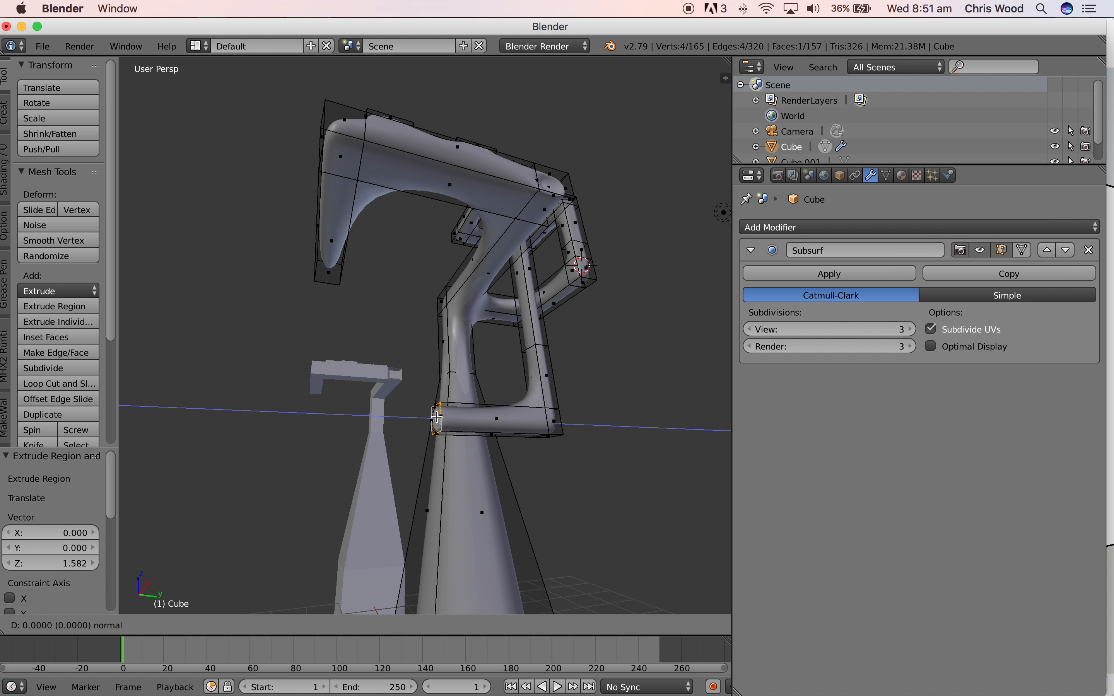
left_click(424, 415)
Extrude the top face at the lower crossbar's end about 3.12 upward, then add an end section of about 0.34.
middle_click_drag(425, 415, 435, 446)
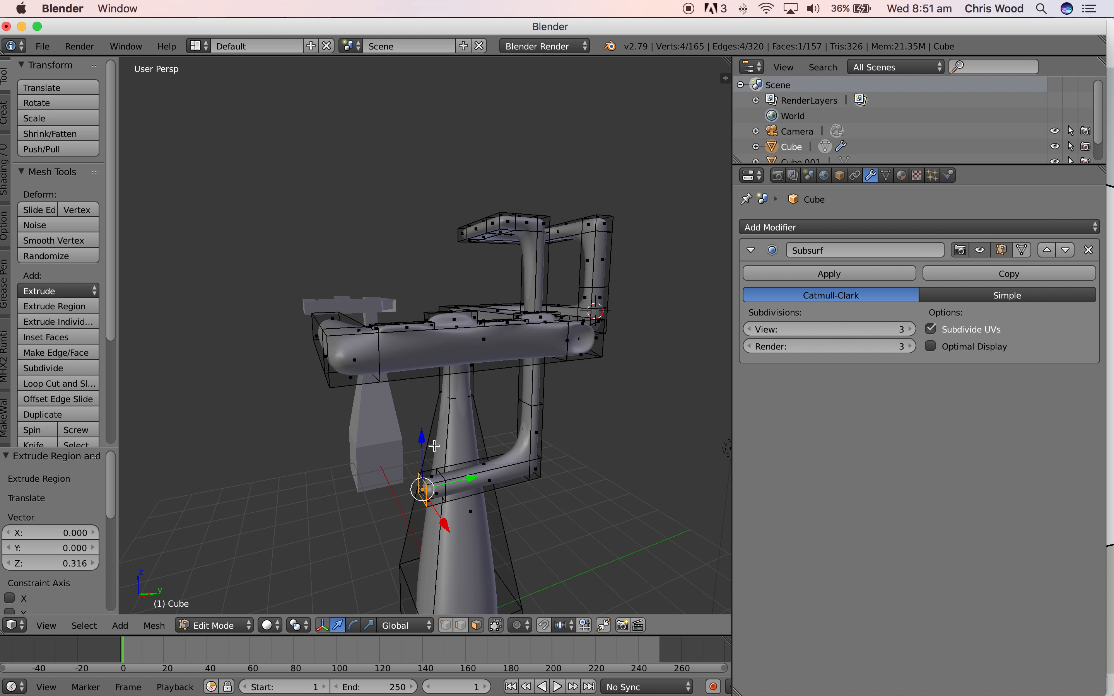
left_click_drag(429, 479, 434, 479)
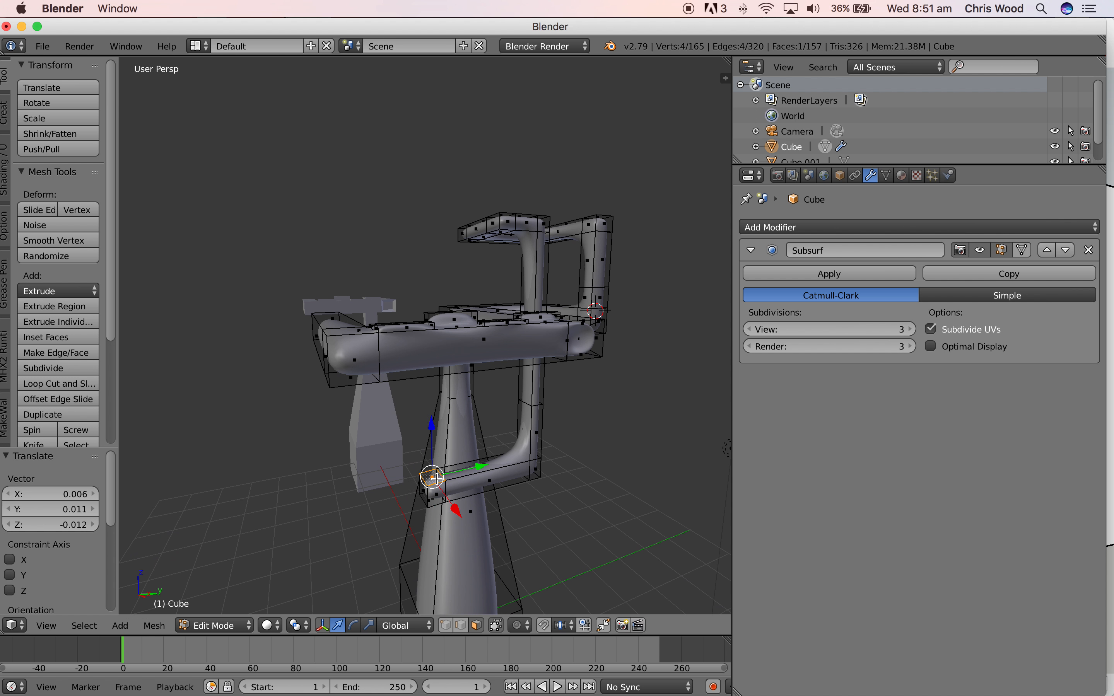
key("e")
left_click(432, 278)
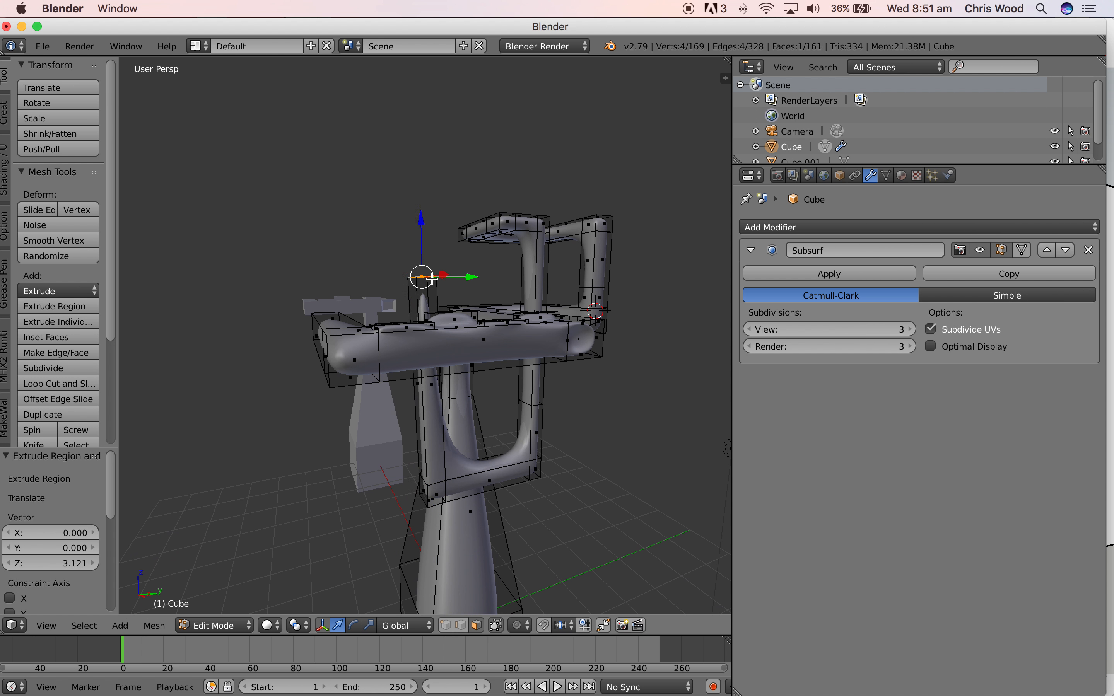
key("e")
left_click(436, 273)
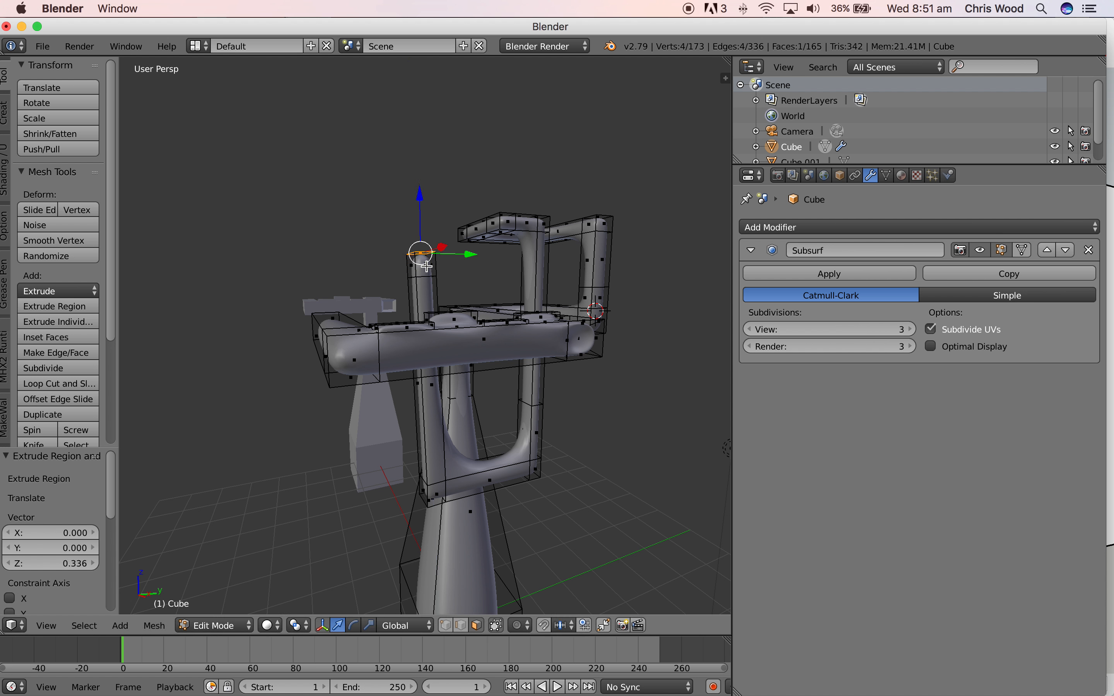
Extrude the side face atop the new upright about 1.96 forward along X, then add an end section of about 0.18.
middle_click_drag(475, 290, 513, 300)
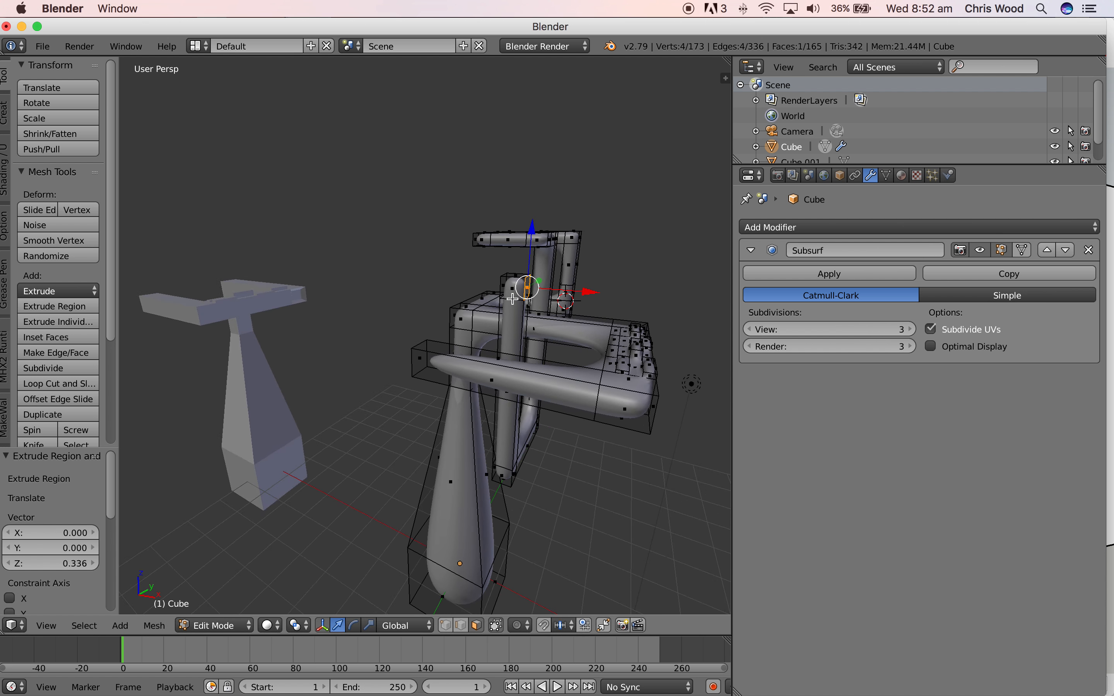
key("e")
left_click(670, 337)
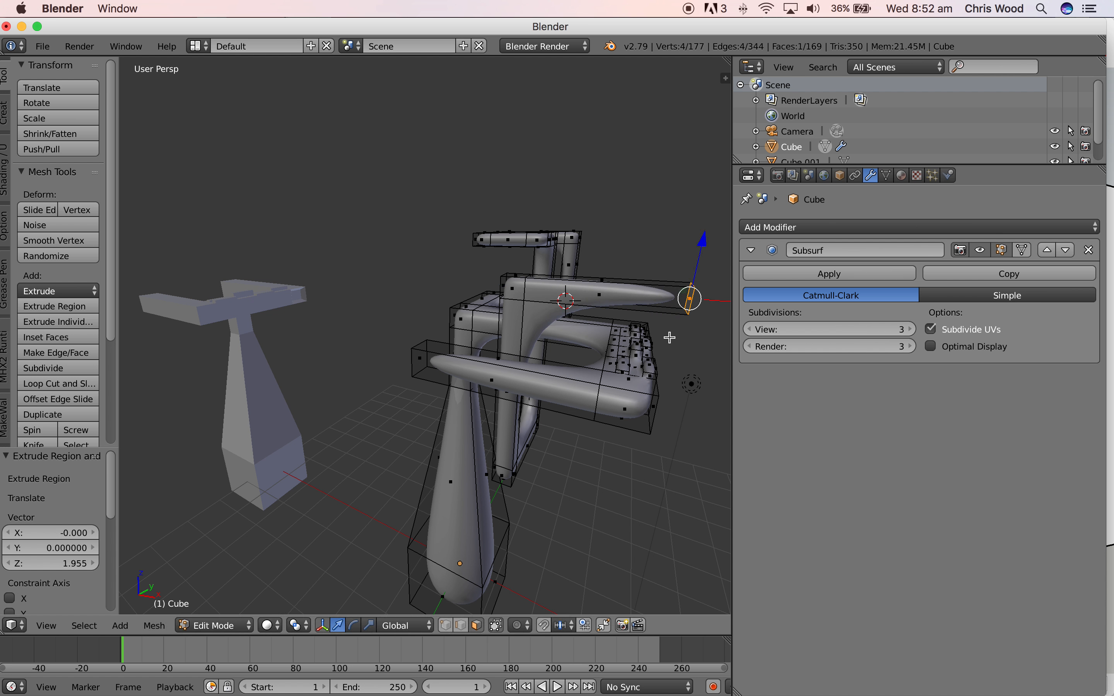
key("e")
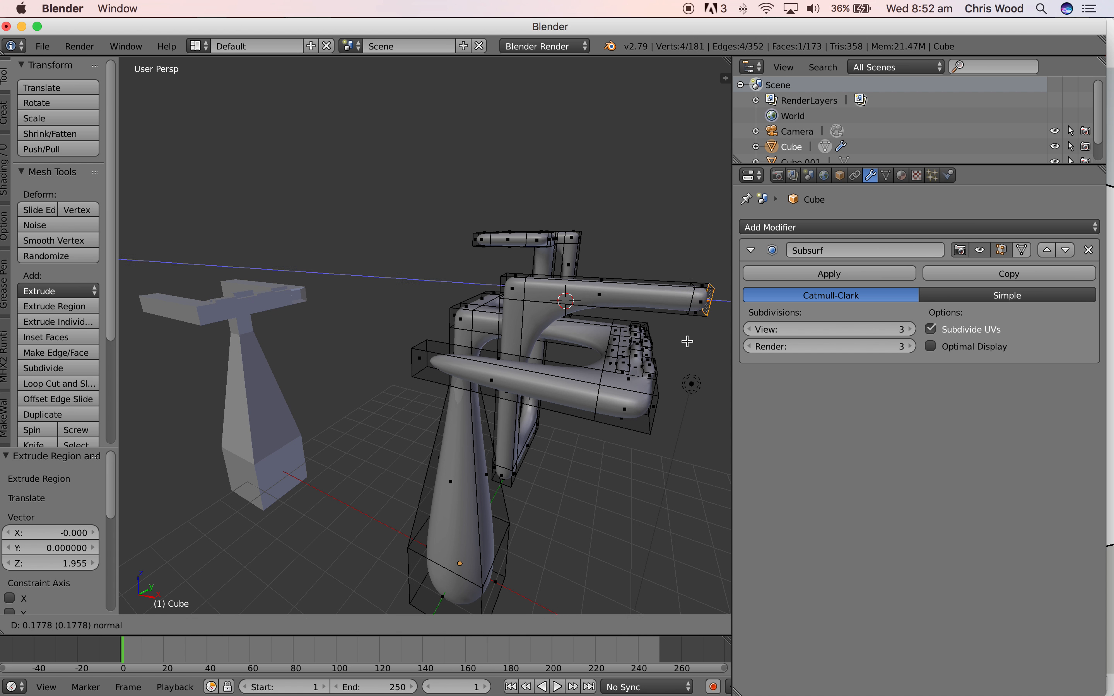
left_click(686, 345)
Extrude the underside face of the forward arm's tip about 1.4 downward, then add an end section of about 0.23.
middle_click_drag(688, 347, 573, 253)
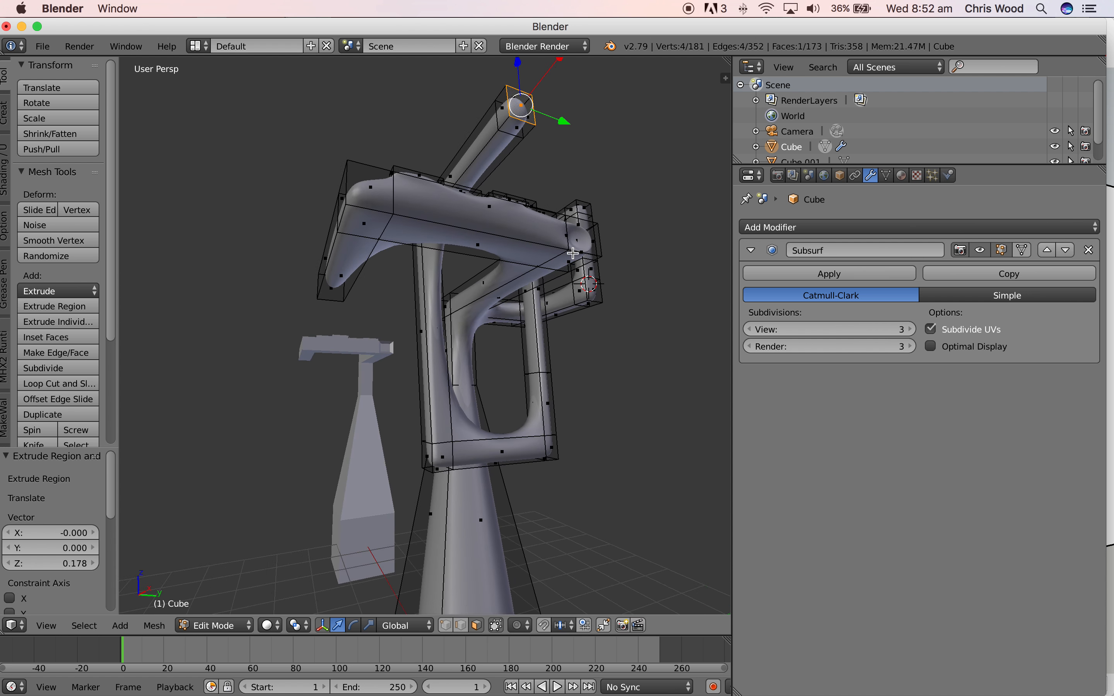
right_click(516, 130)
key("e")
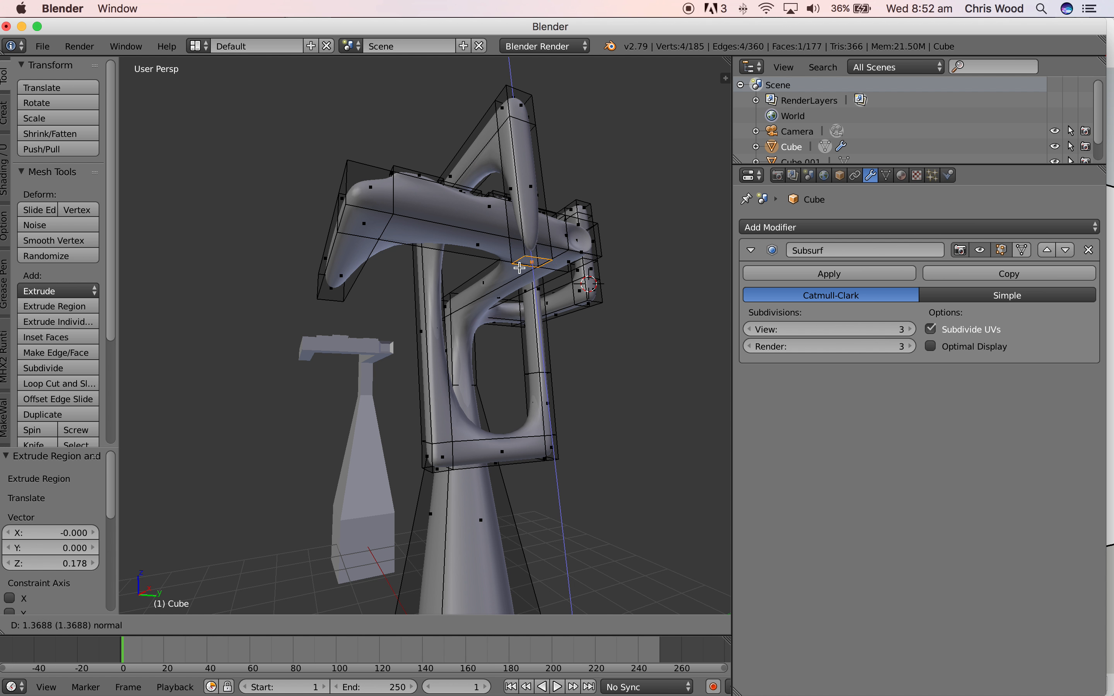
left_click(525, 271)
key("e")
left_click(519, 276)
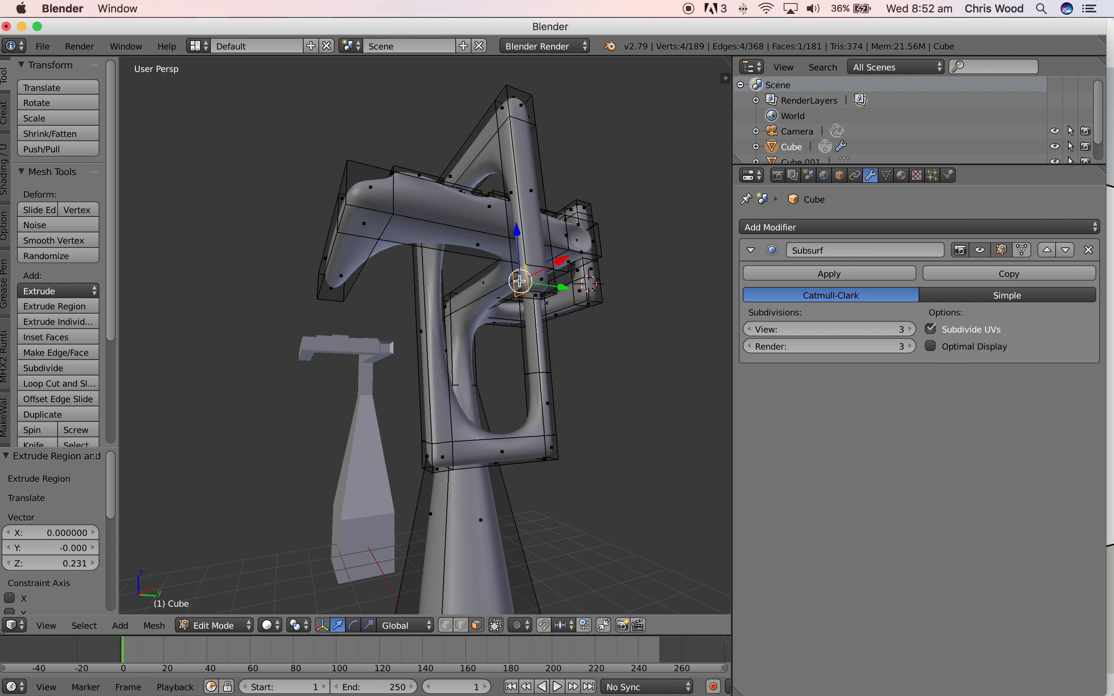
Extrude the side face at the forward arm's lower tip about 0.5 sideways along Y, and add another section of about 0.38.
key("e")
left_click(469, 278)
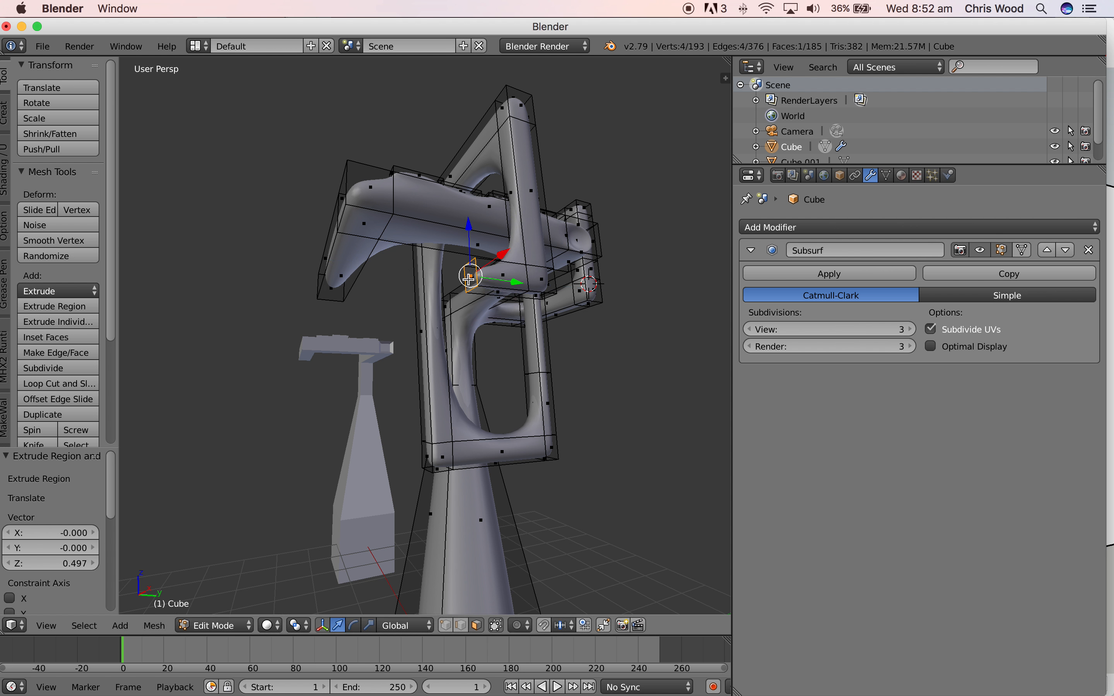
key("e")
left_click(425, 277)
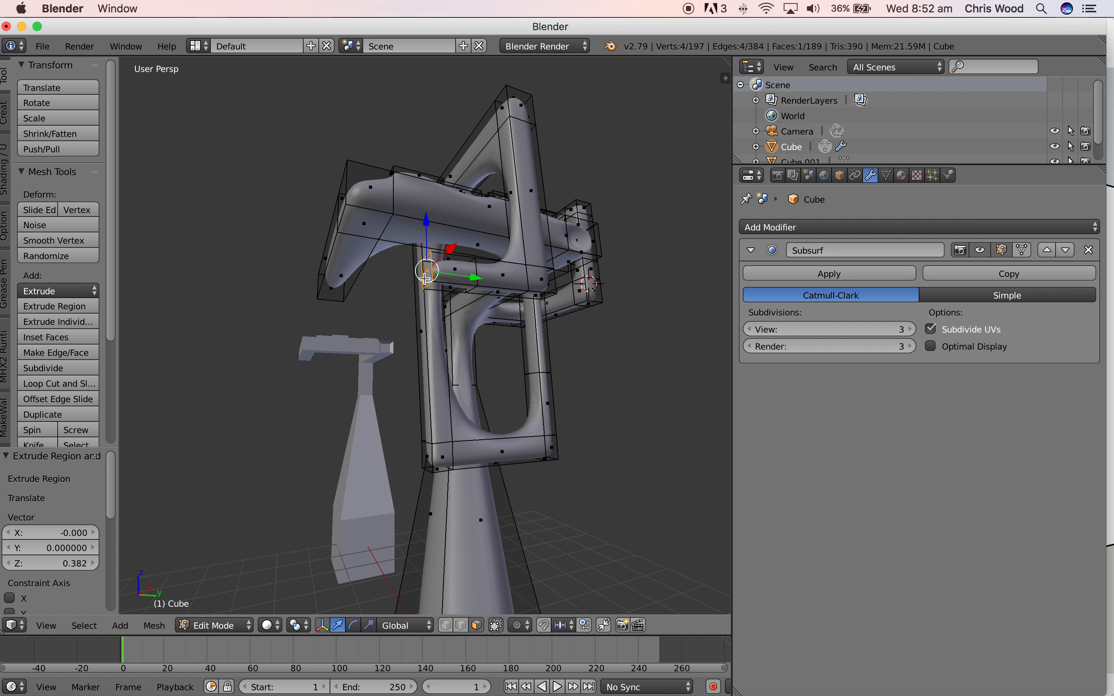
key("e")
right_click(400, 285)
Extrude the bottom face of the base by a tiny 0.0007 to flatten its rounded underside, and return to Object Mode.
middle_click_drag(354, 300, 284, 332)
middle_click_drag(414, 351, 513, 351)
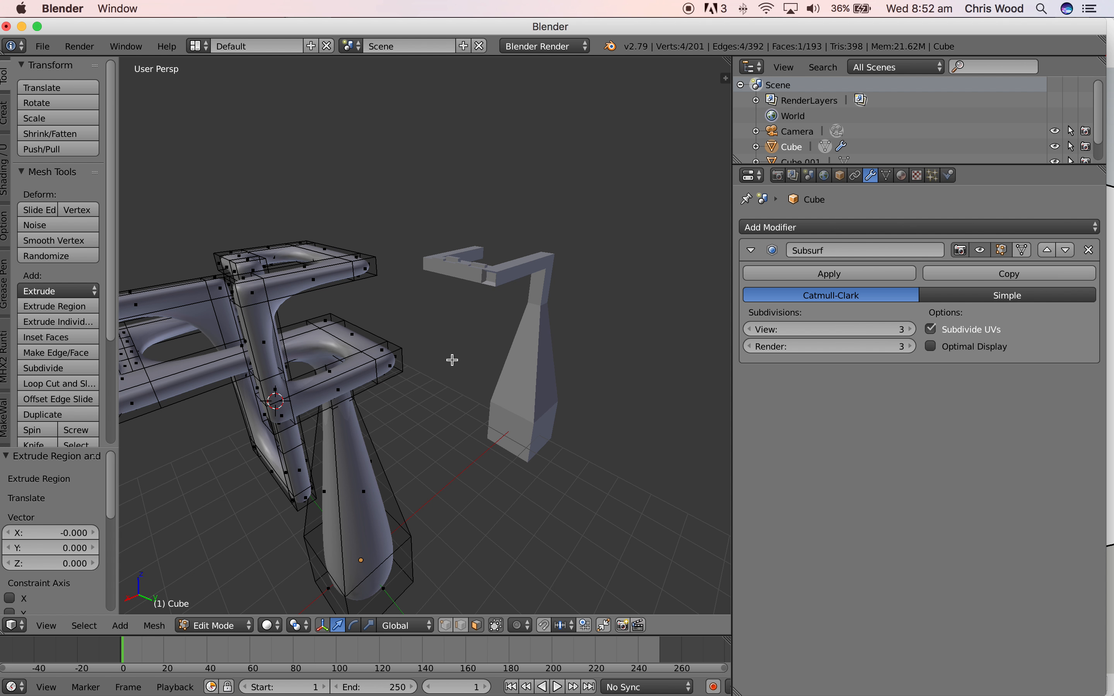
middle_click_drag(356, 406, 440, 355)
middle_click_drag(401, 422, 495, 551)
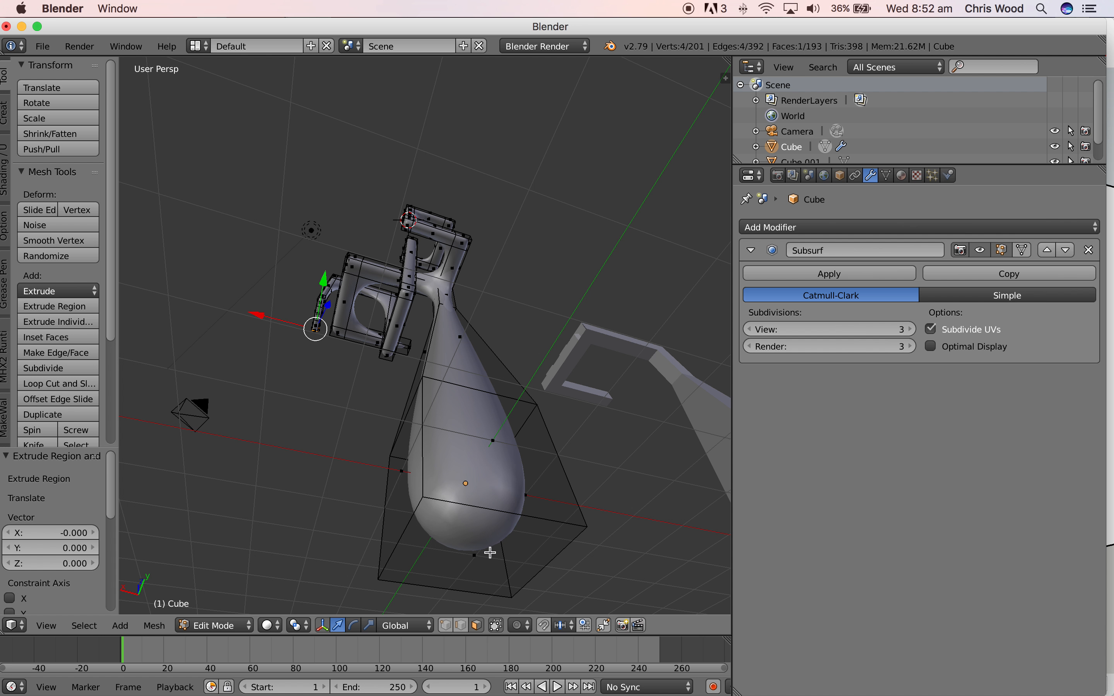
right_click(490, 553)
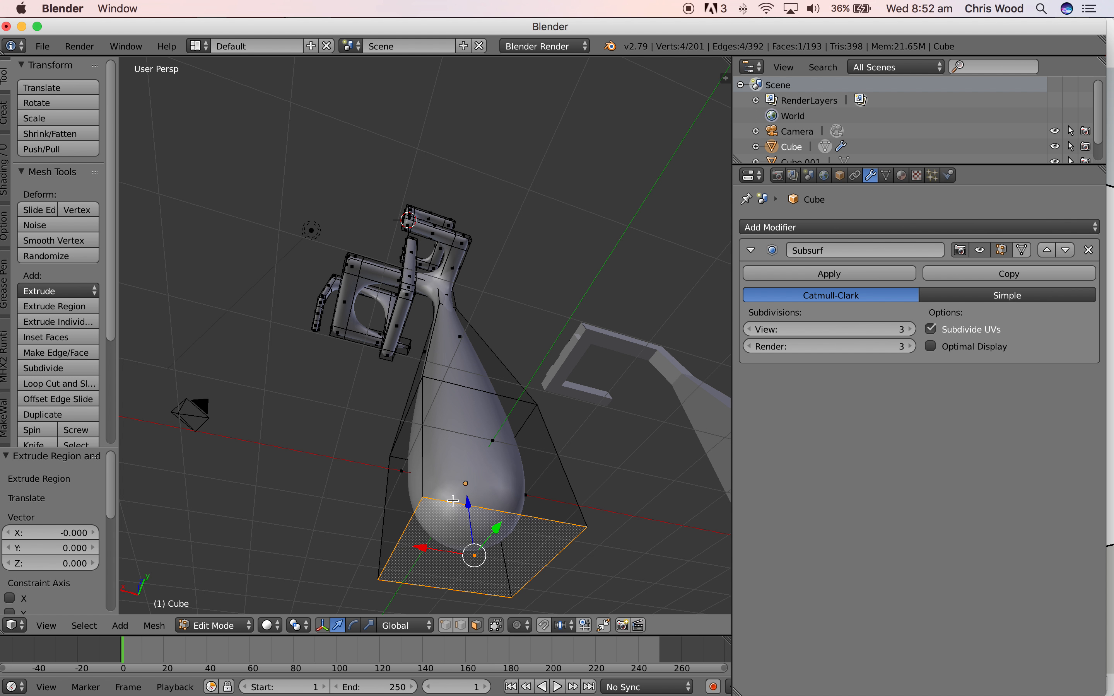
key("e")
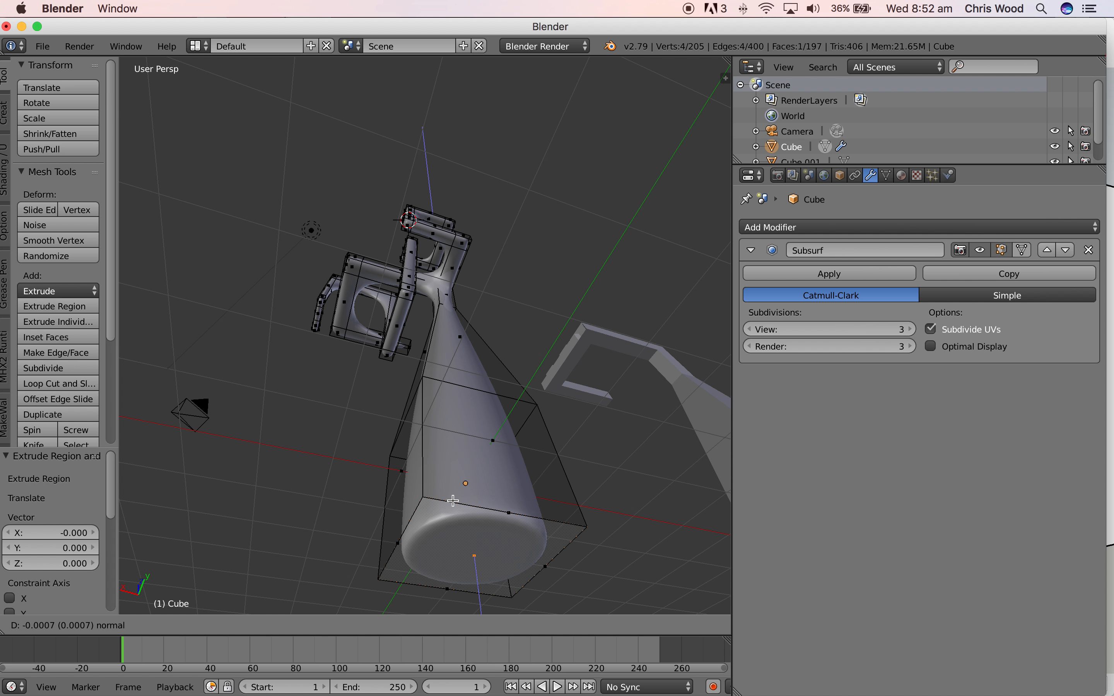
left_click(453, 501)
middle_click_drag(480, 552, 349, 555)
middle_click_drag(493, 518, 507, 485)
middle_click_drag(433, 490, 440, 490)
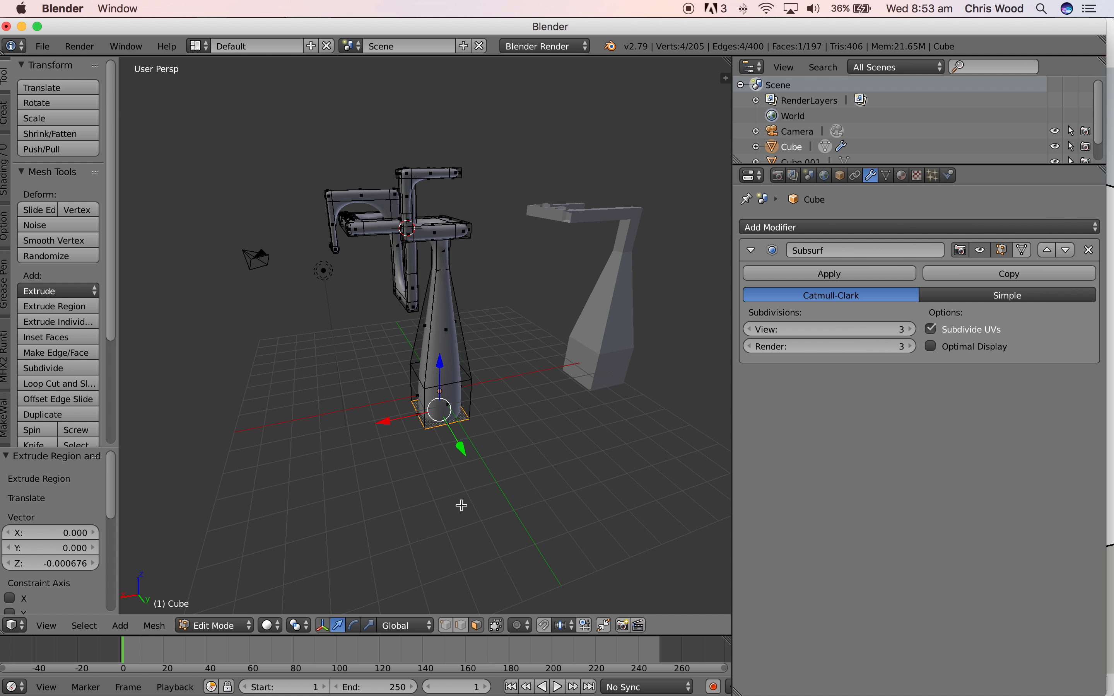
key("Tab")
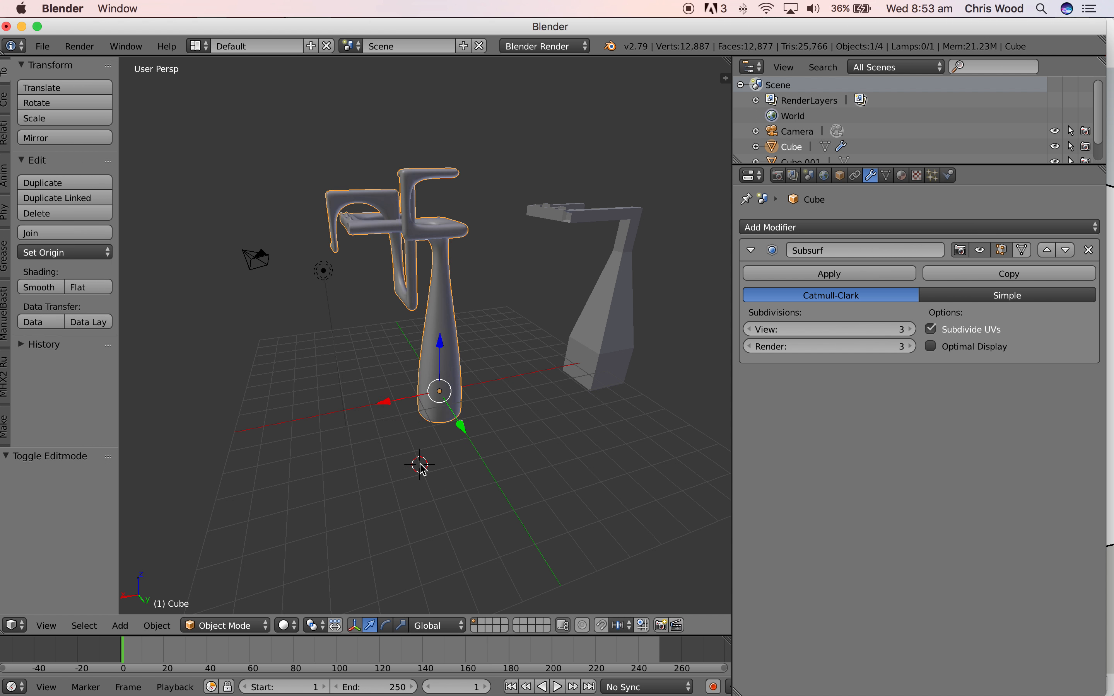
Place the 3D cursor on the ground beside the smooth shape's base.
middle_click_drag(345, 476, 407, 499)
middle_click_drag(527, 455, 398, 460)
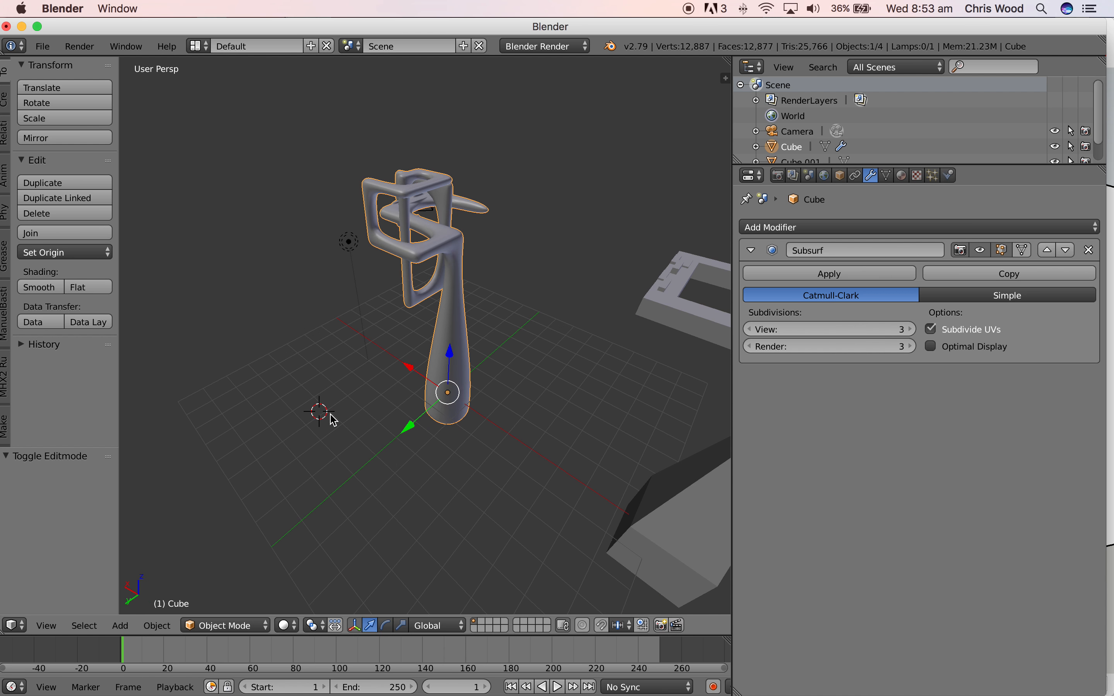
middle_click_drag(325, 421, 431, 417)
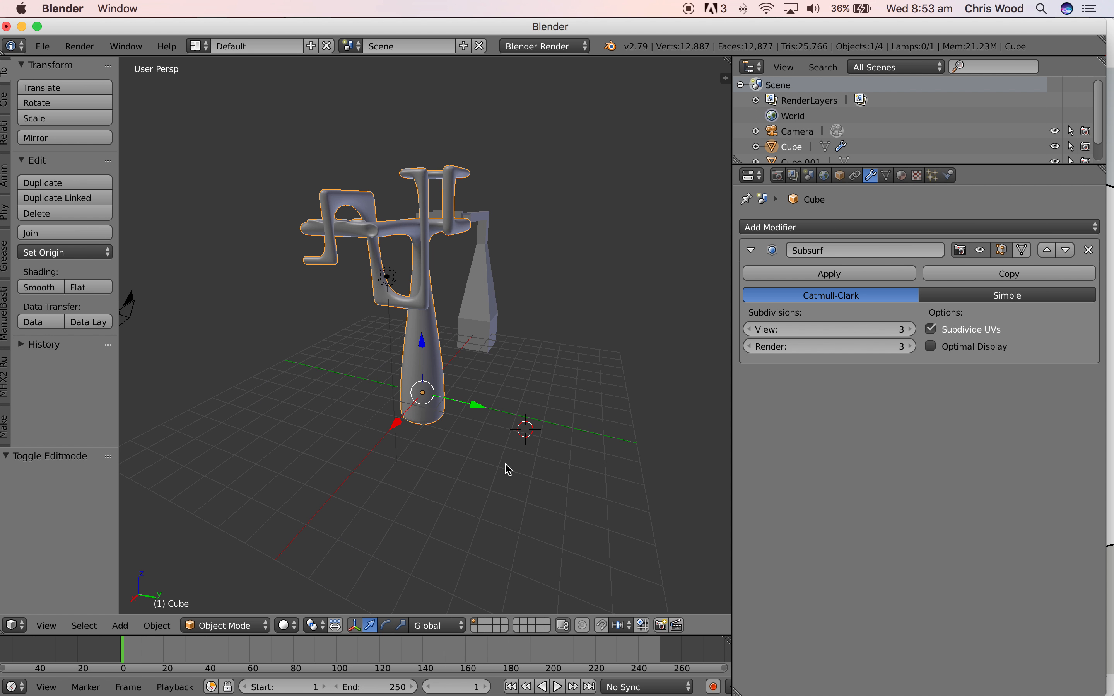
left_click(500, 445)
left_click(521, 455)
Open the Input settings in User Preferences to examine them, and return to the 3D View.
left_click(24, 627)
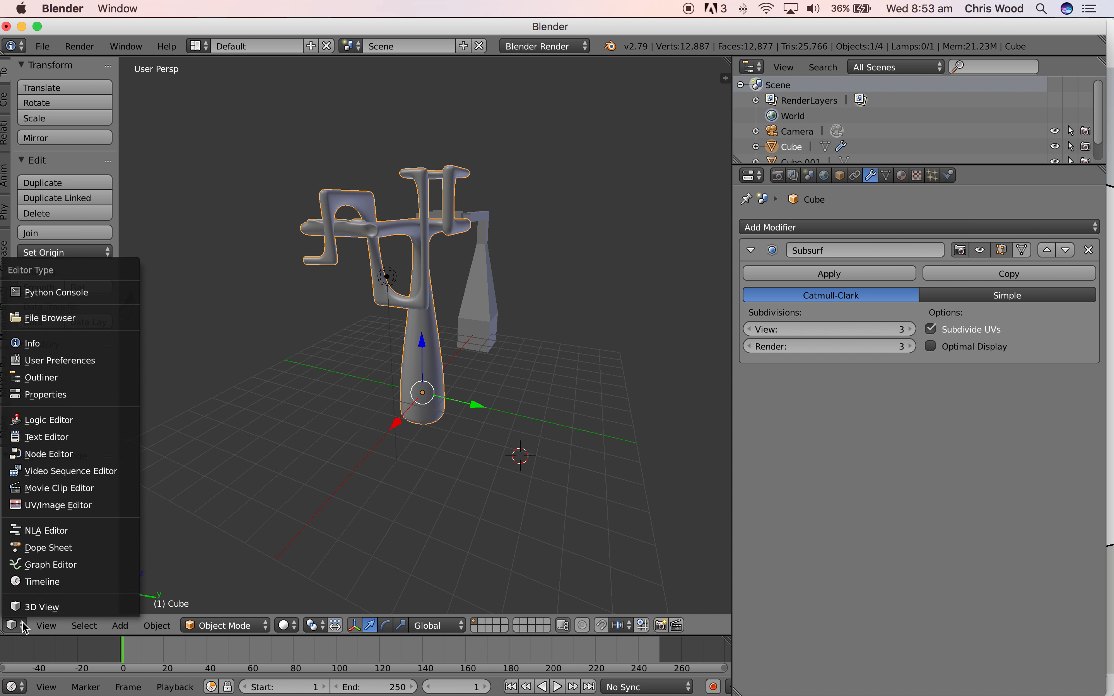
left_click(56, 363)
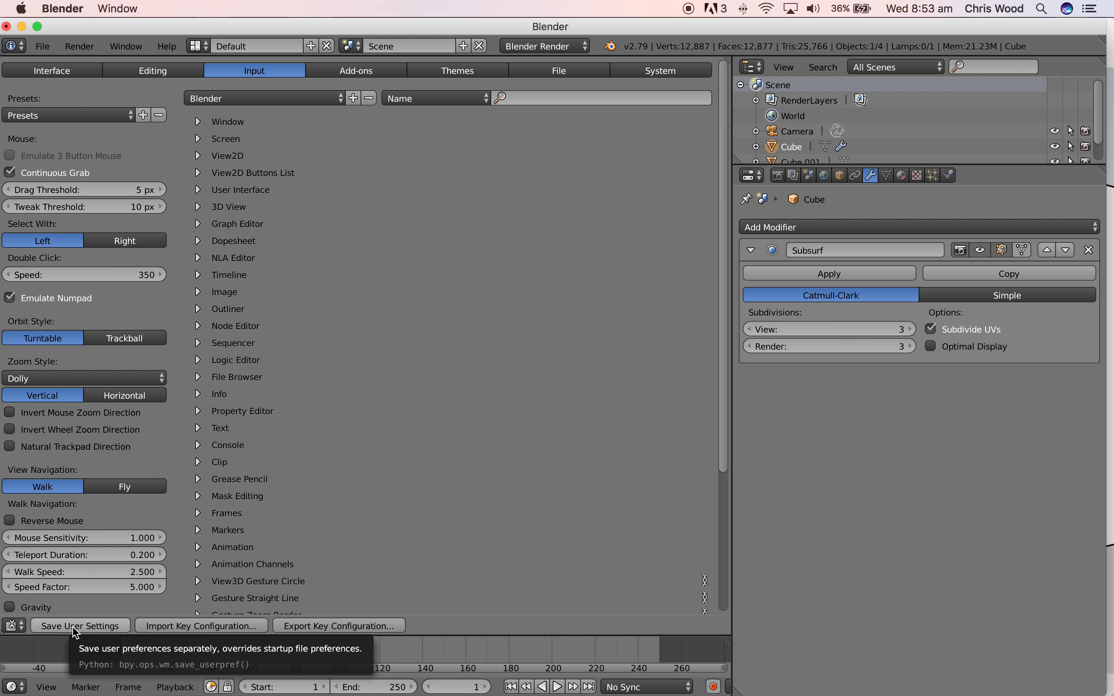
left_click(16, 626)
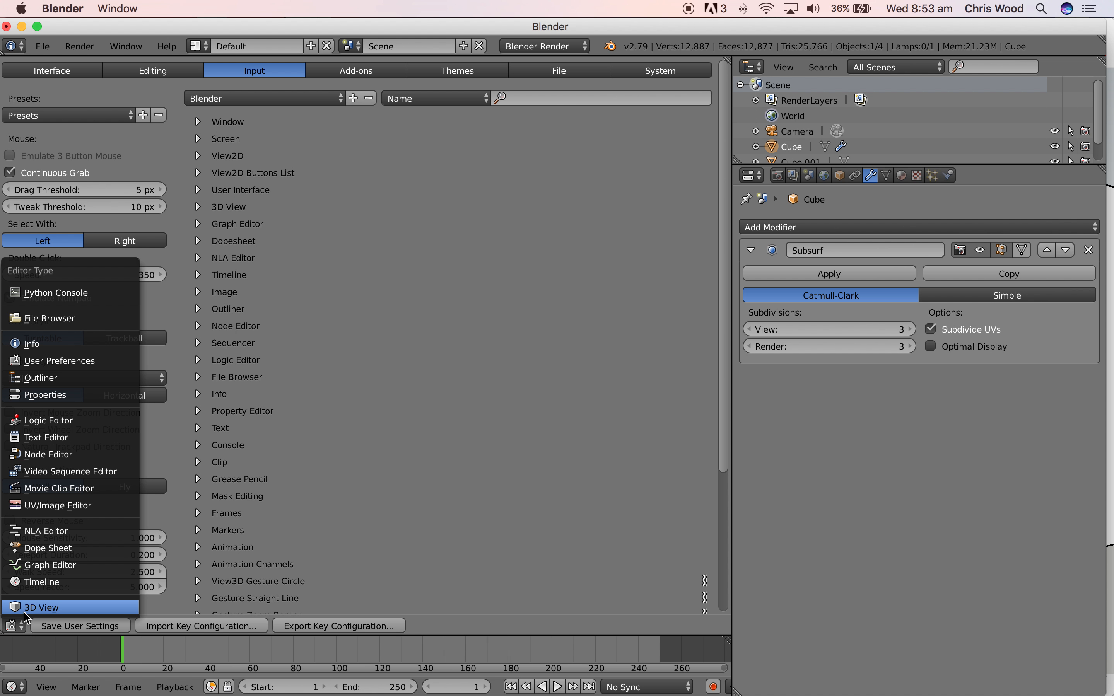
left_click(26, 608)
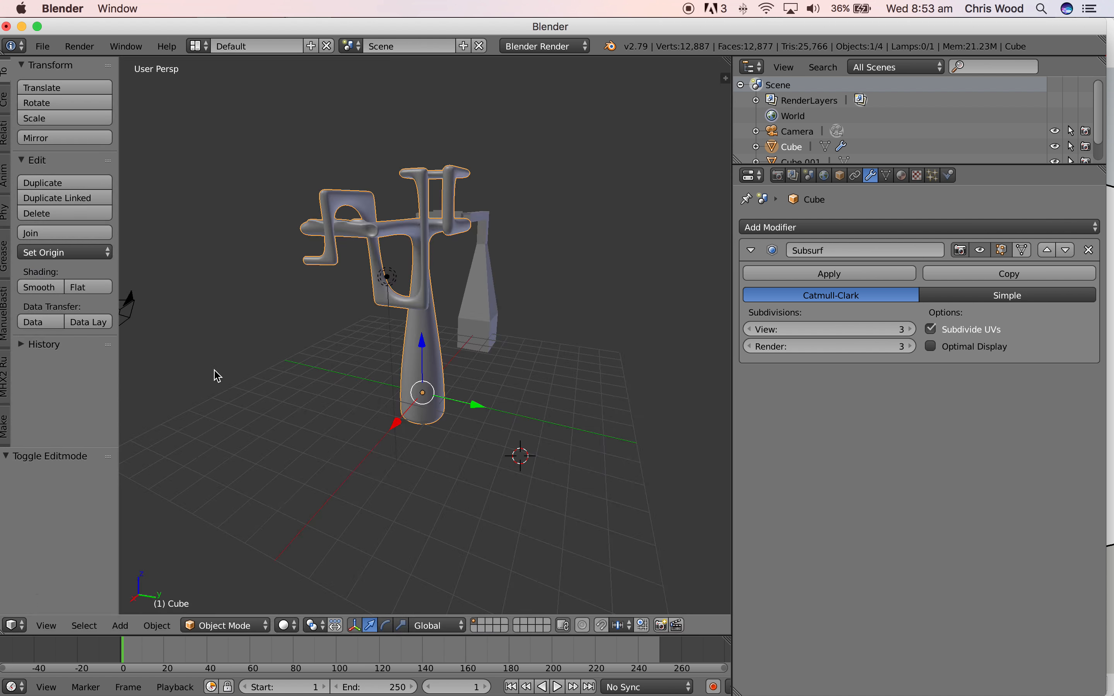
mouse_move(261, 346)
middle_mouse_down()
mouse_move(380, 356)
mouse_move(272, 362)
mouse_move(246, 355)
mouse_move(256, 346)
middle_mouse_up()
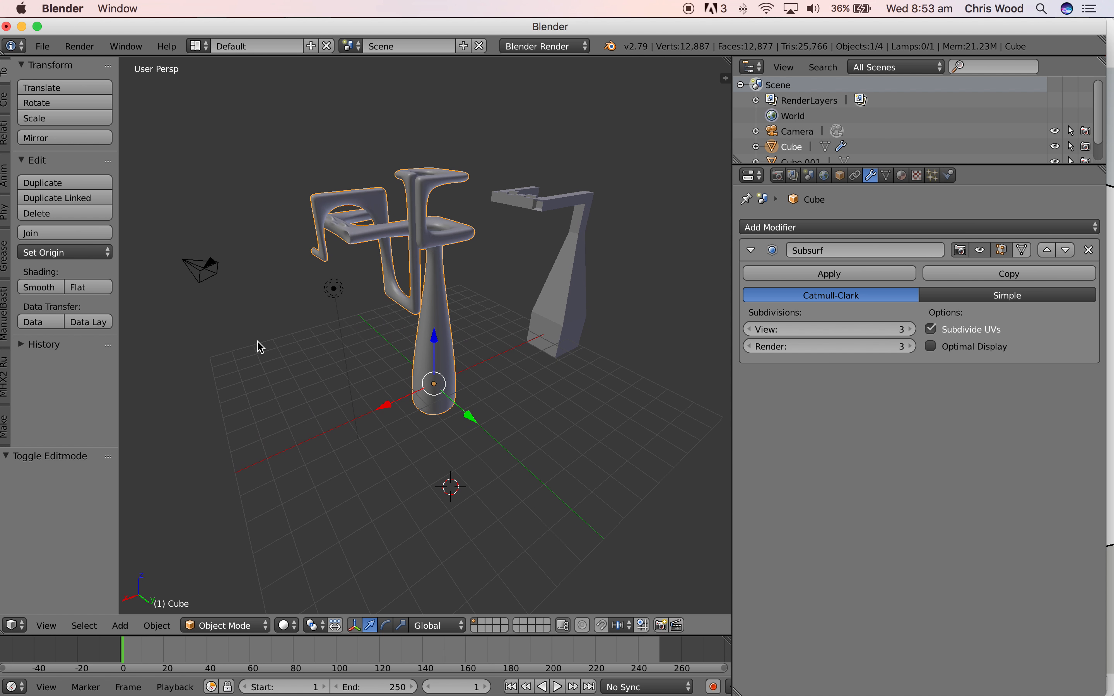
mouse_move(261, 412)
middle_mouse_down()
mouse_move(286, 392)
mouse_move(268, 392)
middle_mouse_up()
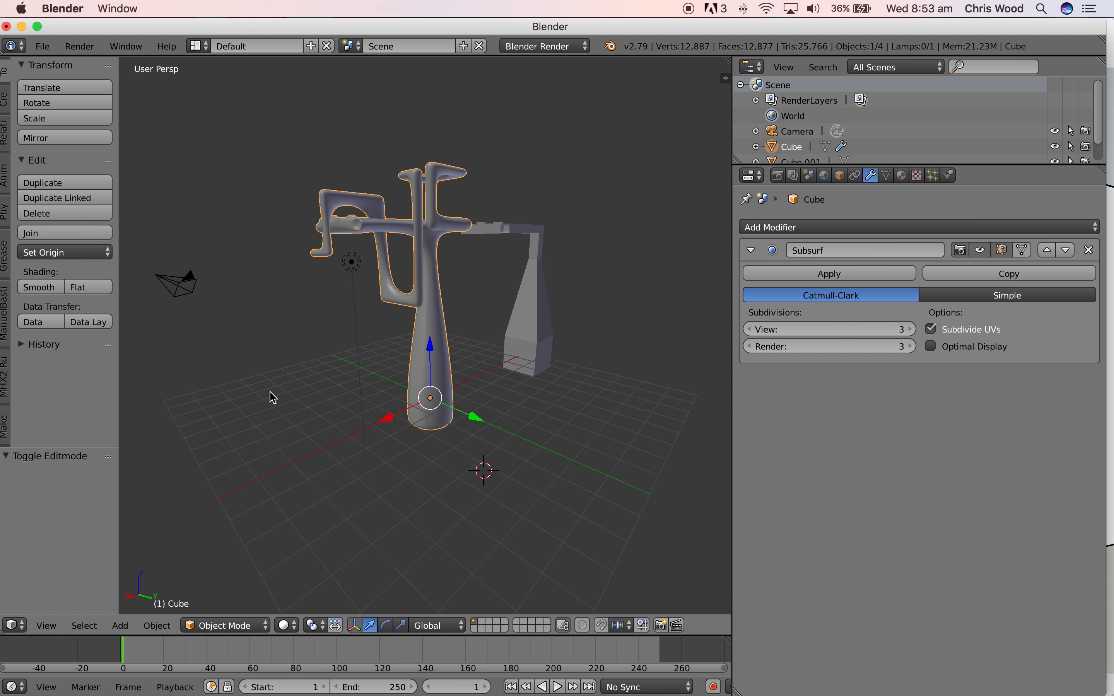
left_click(157, 626)
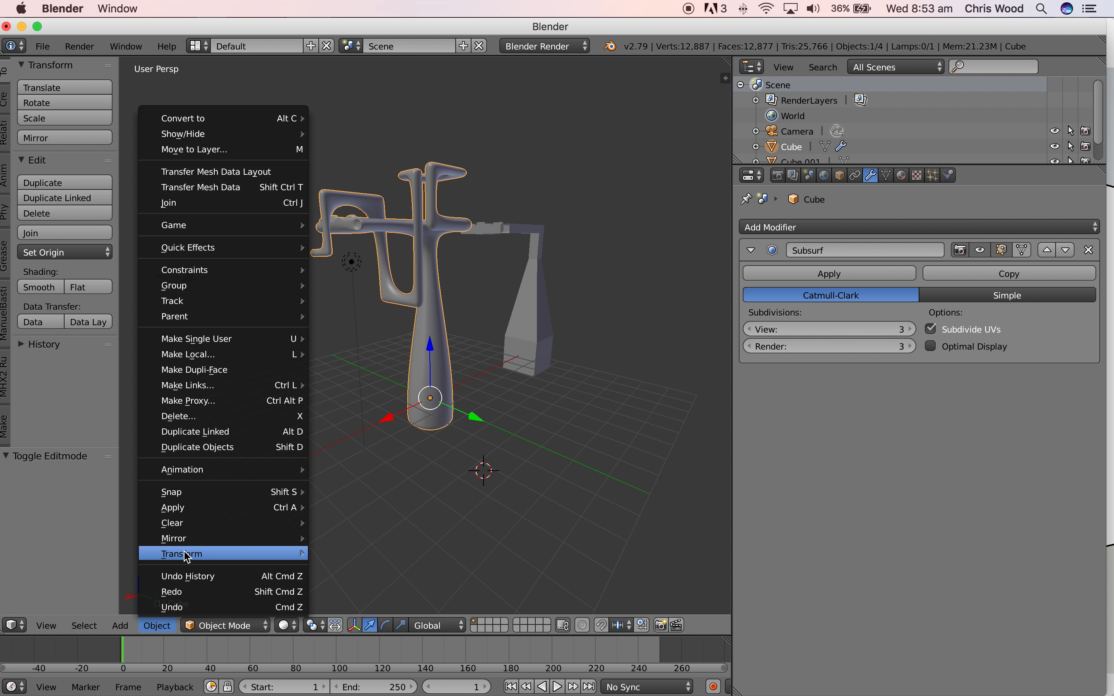
mouse_move(182, 558)
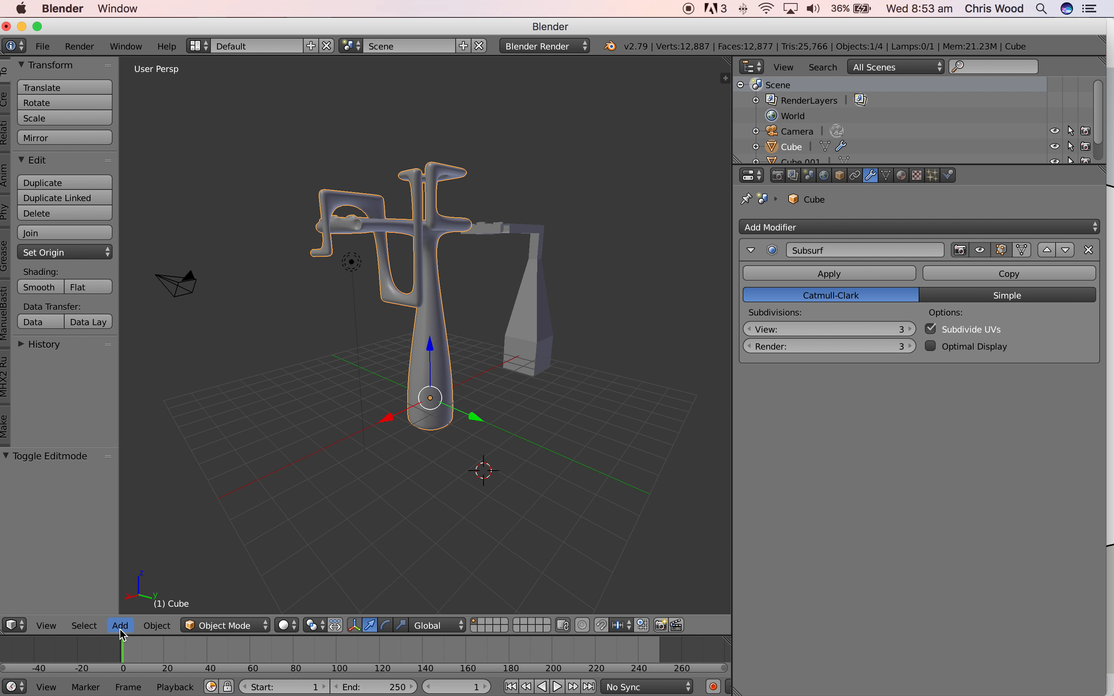
Add a Torus Knot mesh at the 3D cursor and raise it about 1.62 along Z.
left_click(121, 632)
mouse_move(148, 615)
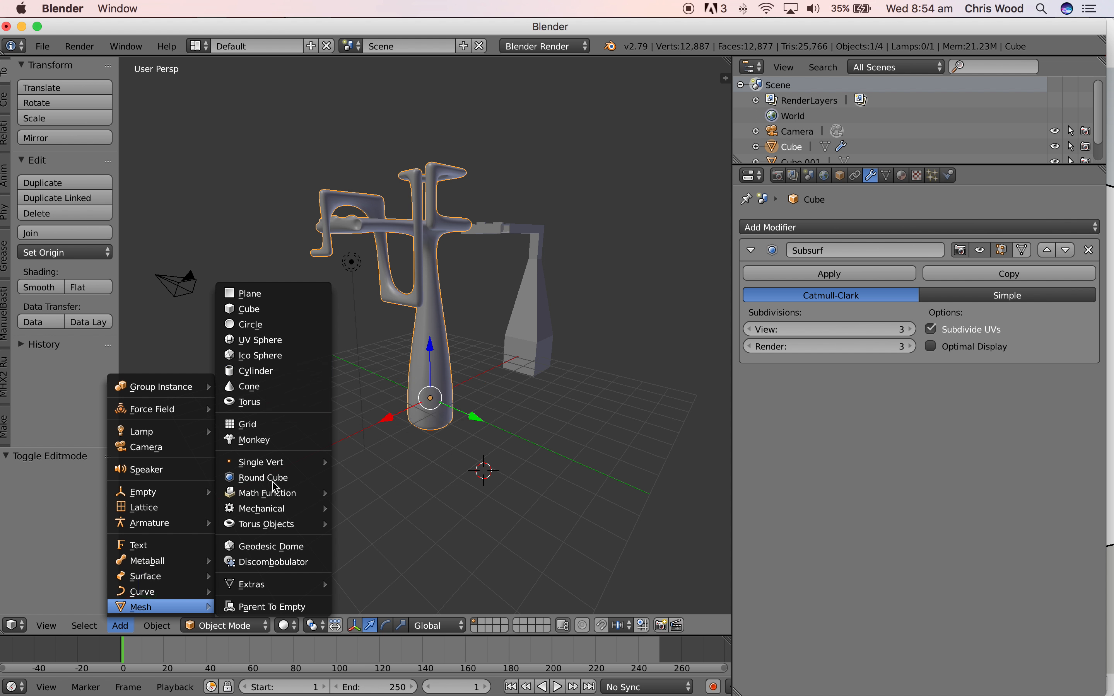
mouse_move(269, 529)
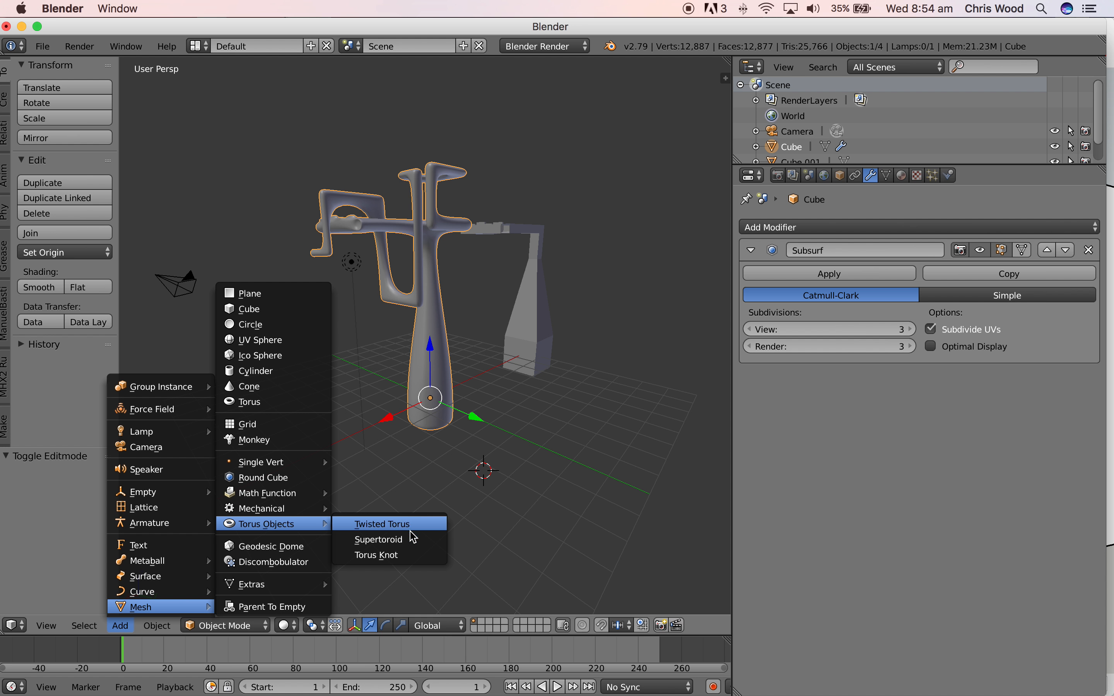
left_click(404, 556)
left_click_drag(489, 426, 488, 373)
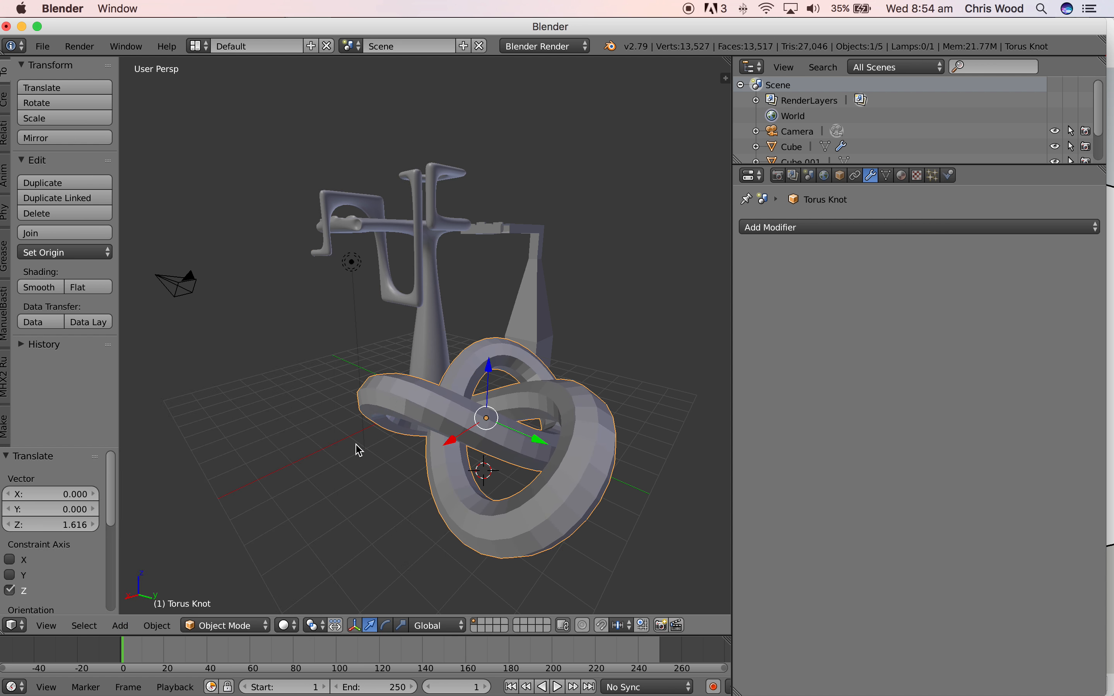
mouse_move(112, 493)
left_mouse_down()
mouse_move(107, 568)
mouse_move(54, 570)
left_mouse_up()
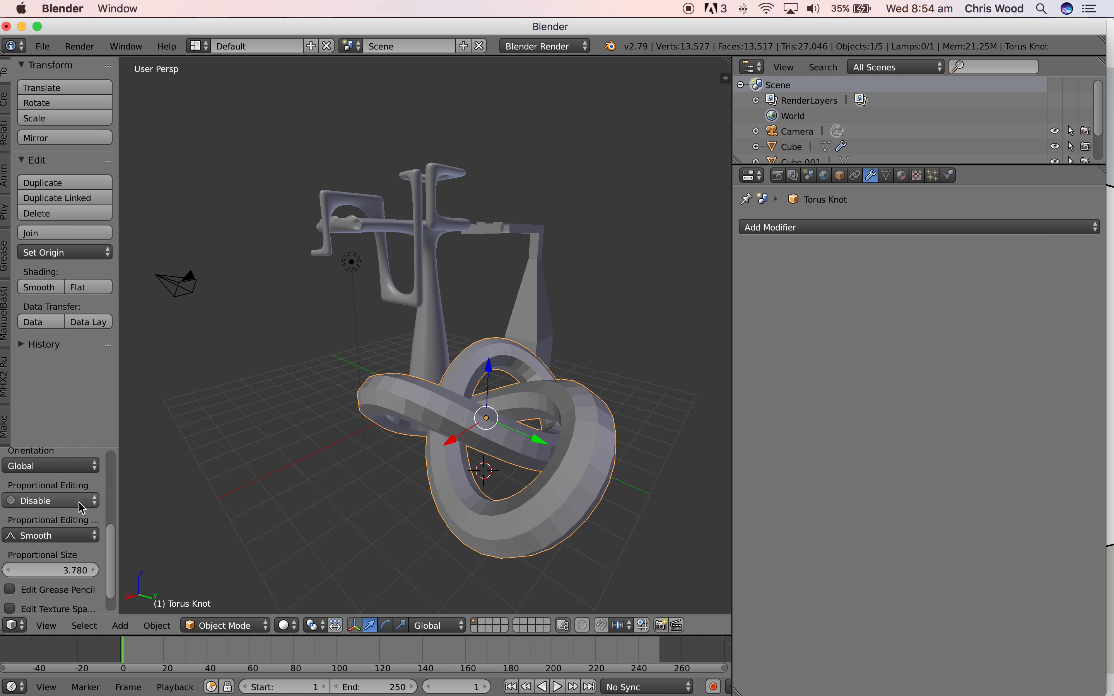
scroll(92, 507, "down", 2)
scroll(99, 506, "up", 8)
scroll(100, 506, "up", 2)
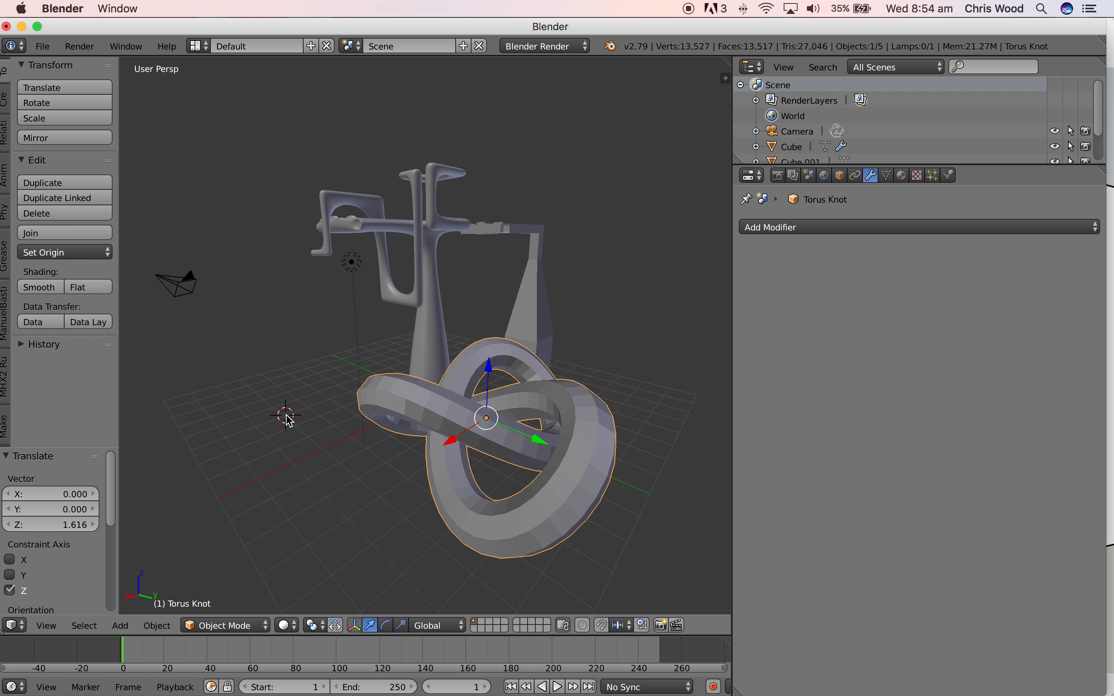
Add a mechanical Gear mesh on the opposite side of the smooth shape's base from the torus knot.
key("shift+a")
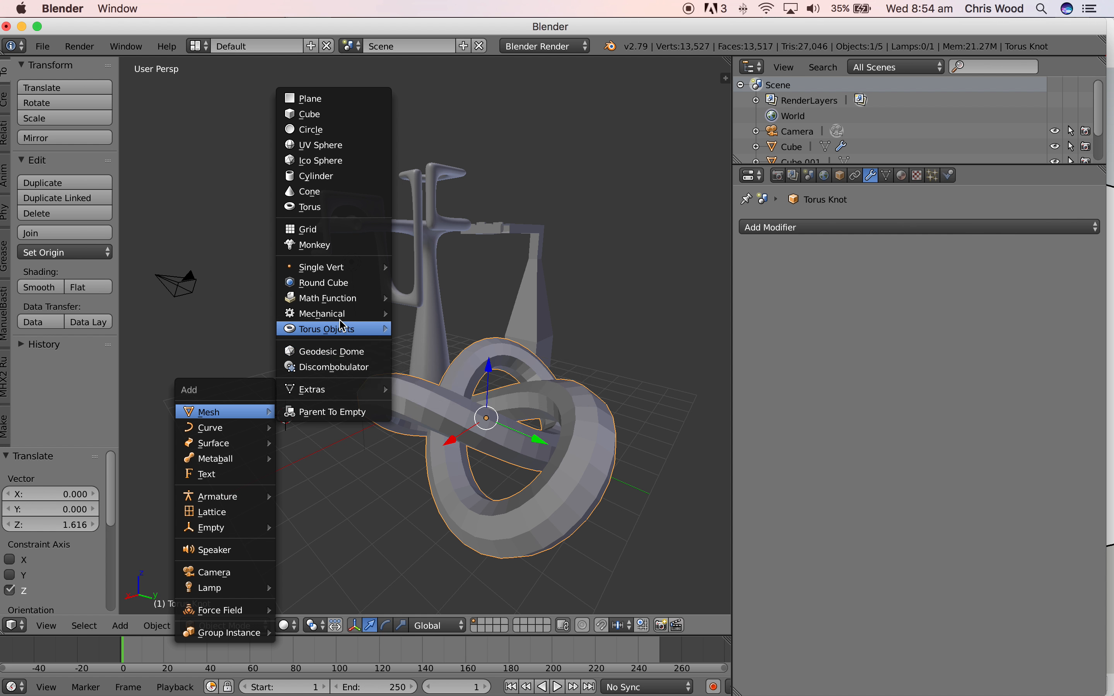
mouse_move(343, 317)
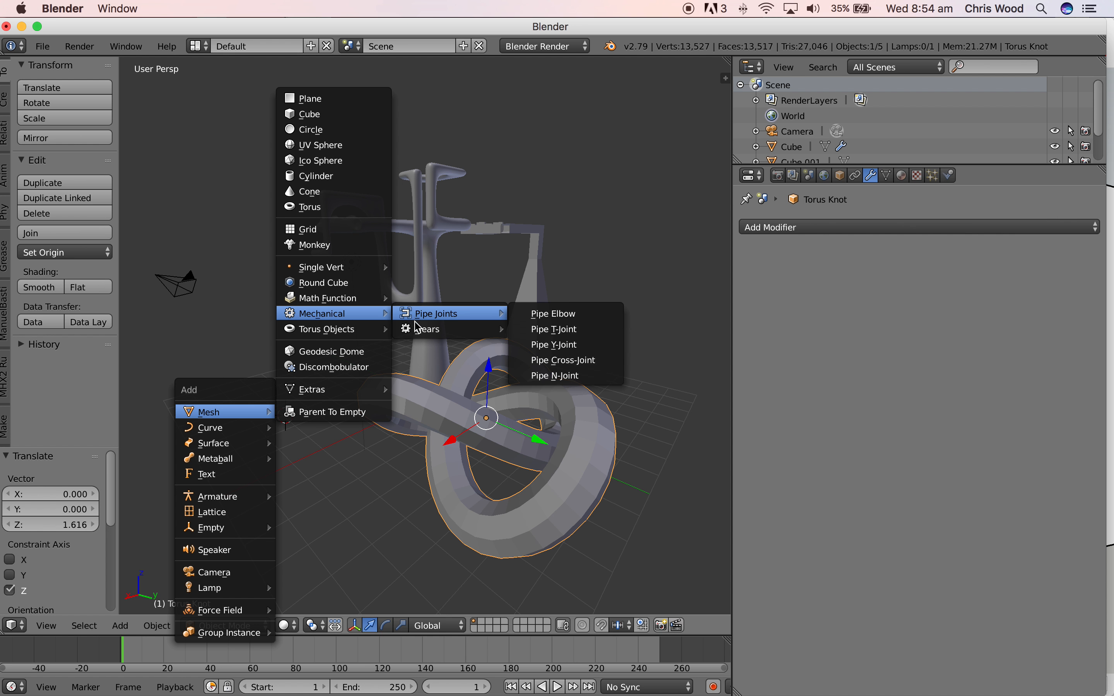
mouse_move(484, 330)
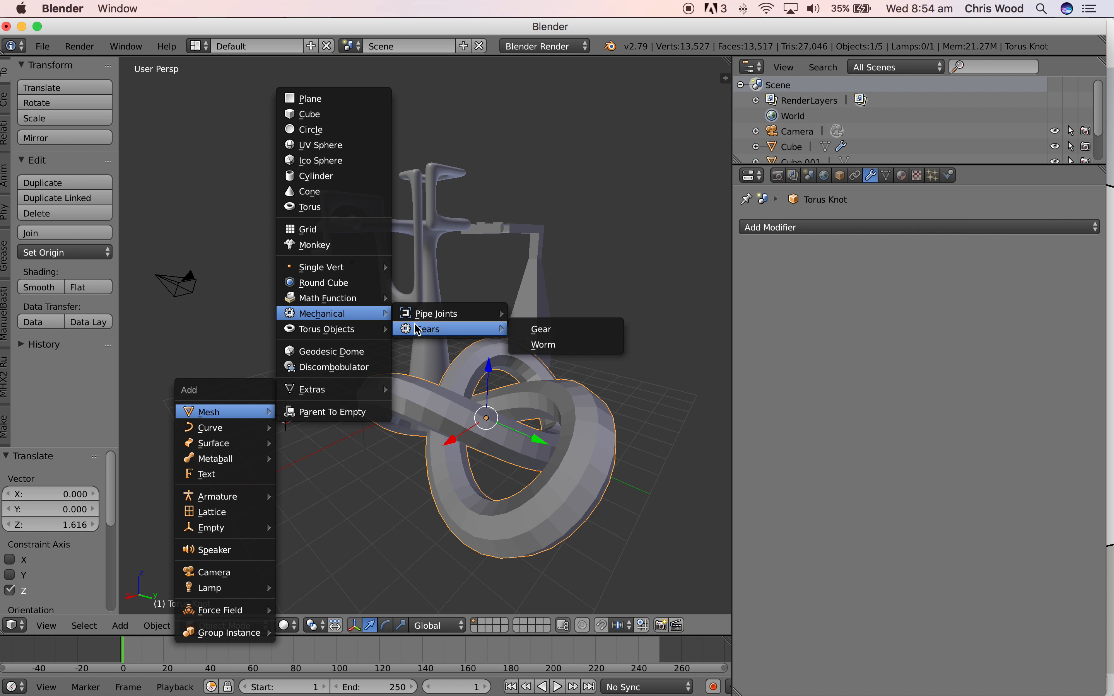
left_click(562, 335)
middle_click_drag(334, 427, 357, 429)
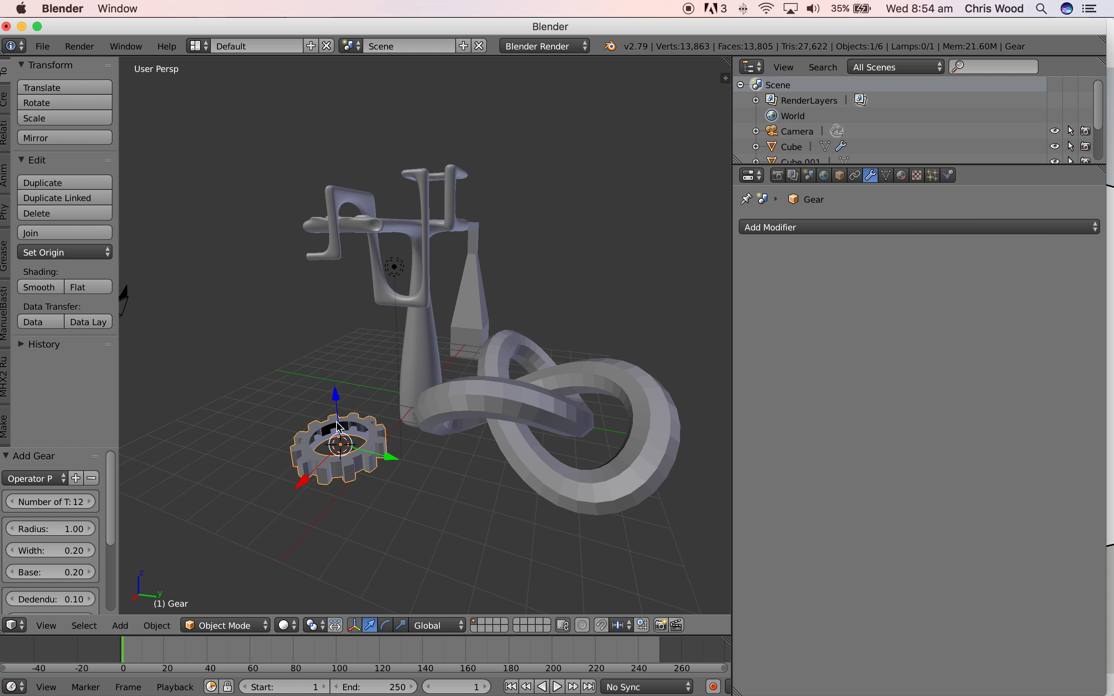
Set the gear's number of teeth to 70 and its radius to 2.38.
left_click_drag(85, 501, 162, 501)
left_click_drag(51, 529, 152, 507)
mouse_move(205, 498)
middle_mouse_down()
mouse_move(233, 478)
mouse_move(199, 495)
middle_mouse_up()
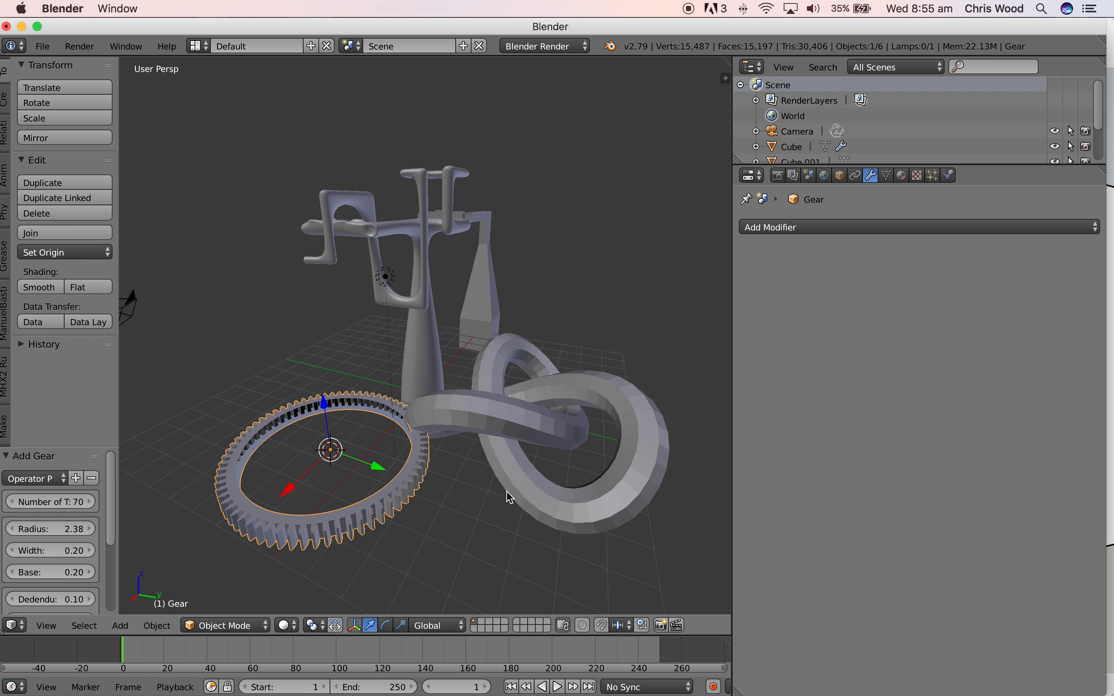
Move the torus knot about 2.74 along X and lower it about 0.2 along Z.
right_click(509, 431)
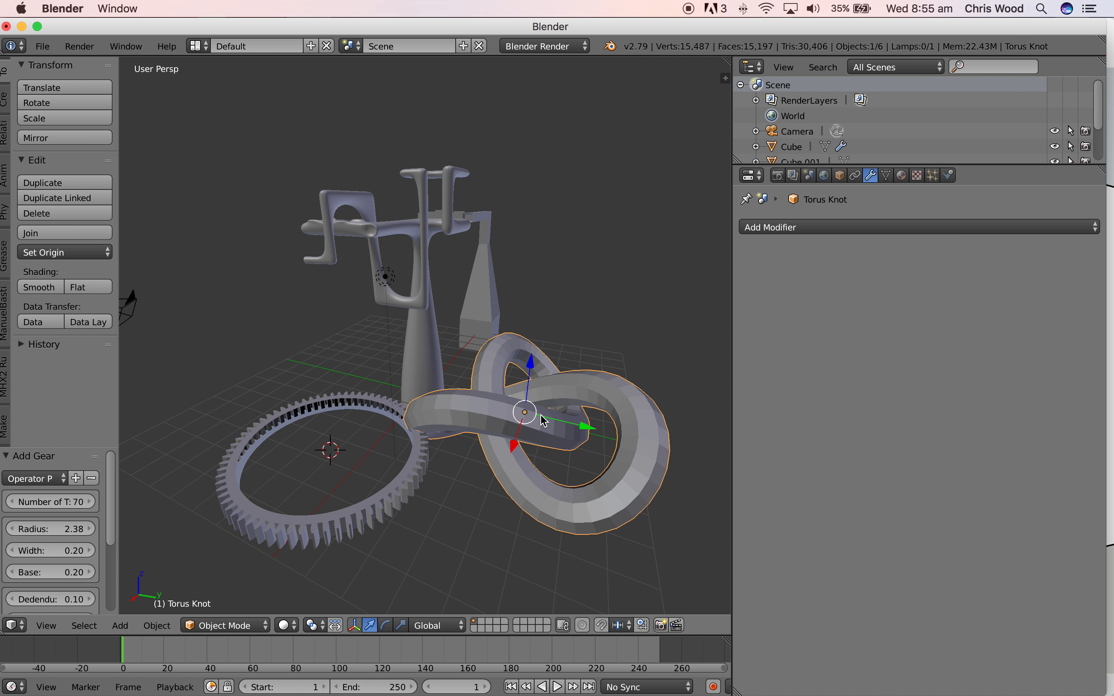
middle_click_drag(544, 420, 518, 433)
left_click_drag(497, 501, 289, 501)
middle_click_drag(341, 506, 406, 473)
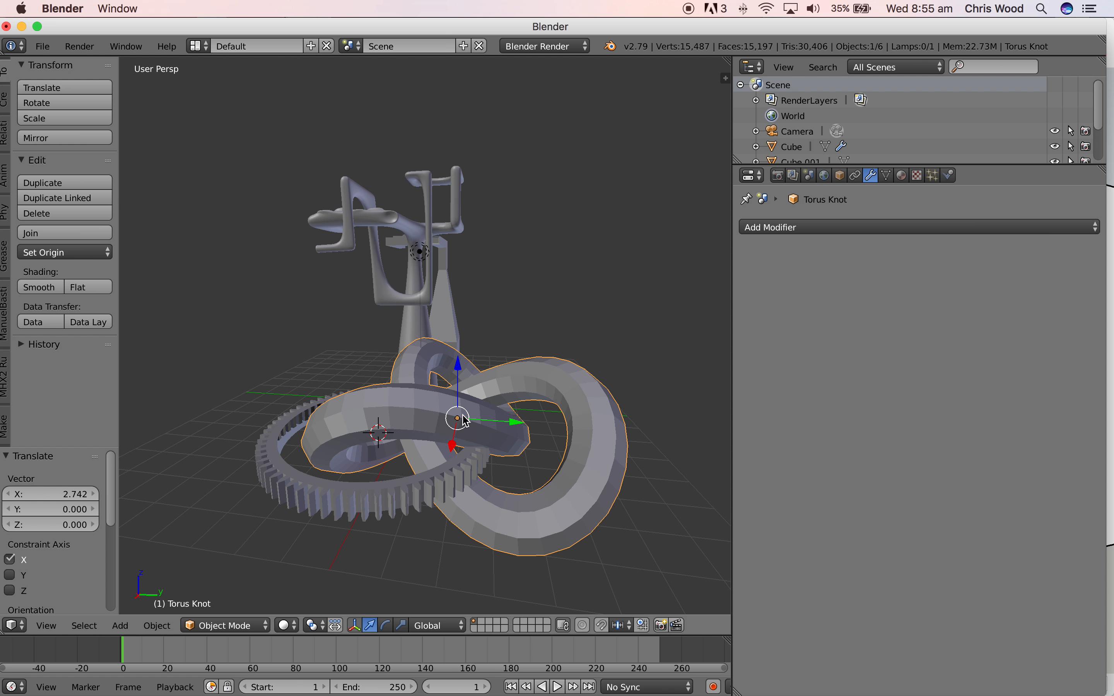
left_click_drag(456, 369, 459, 375)
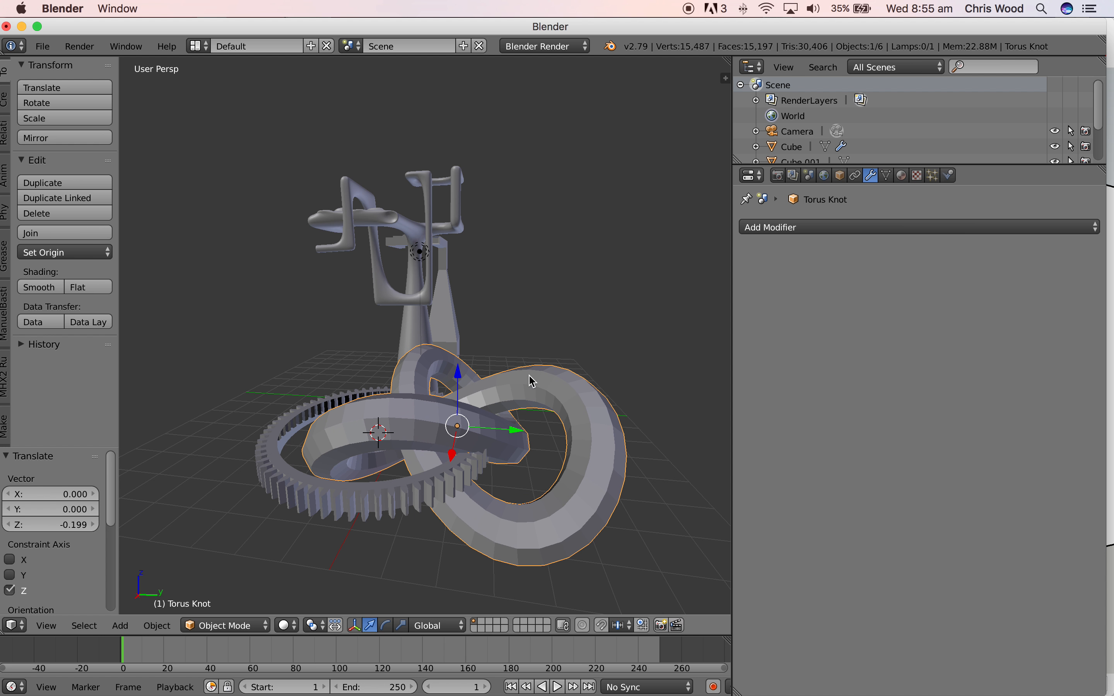
Delete only the faces of the whole torus knot in Edit Mode, keeping its edges and vertices.
key("Tab")
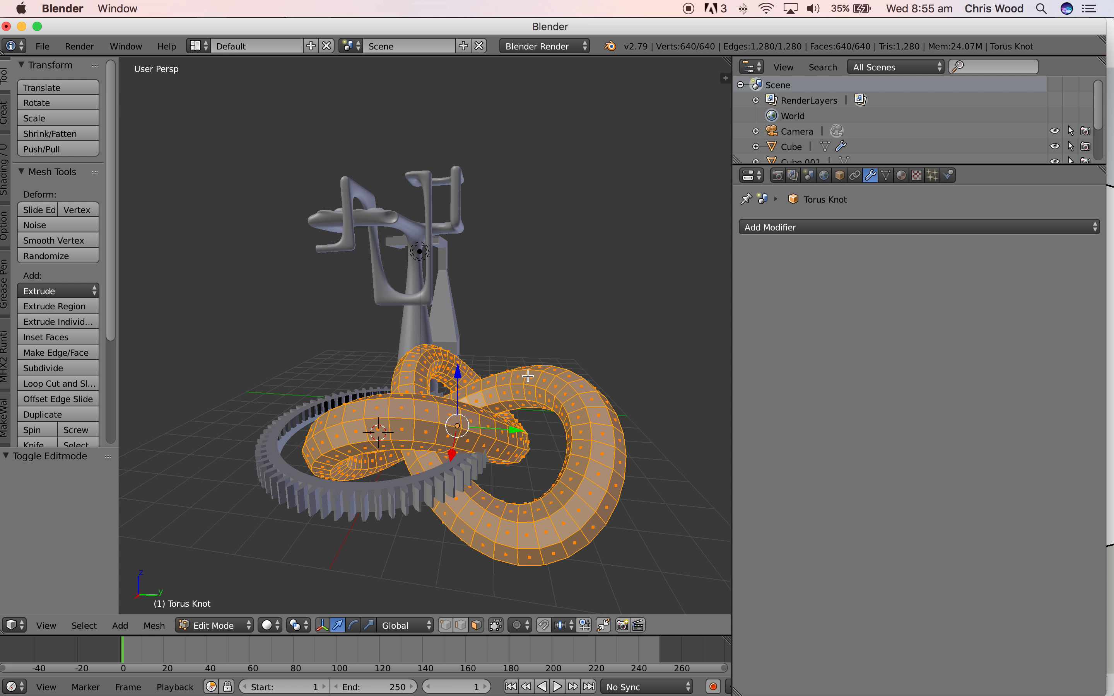
key("x")
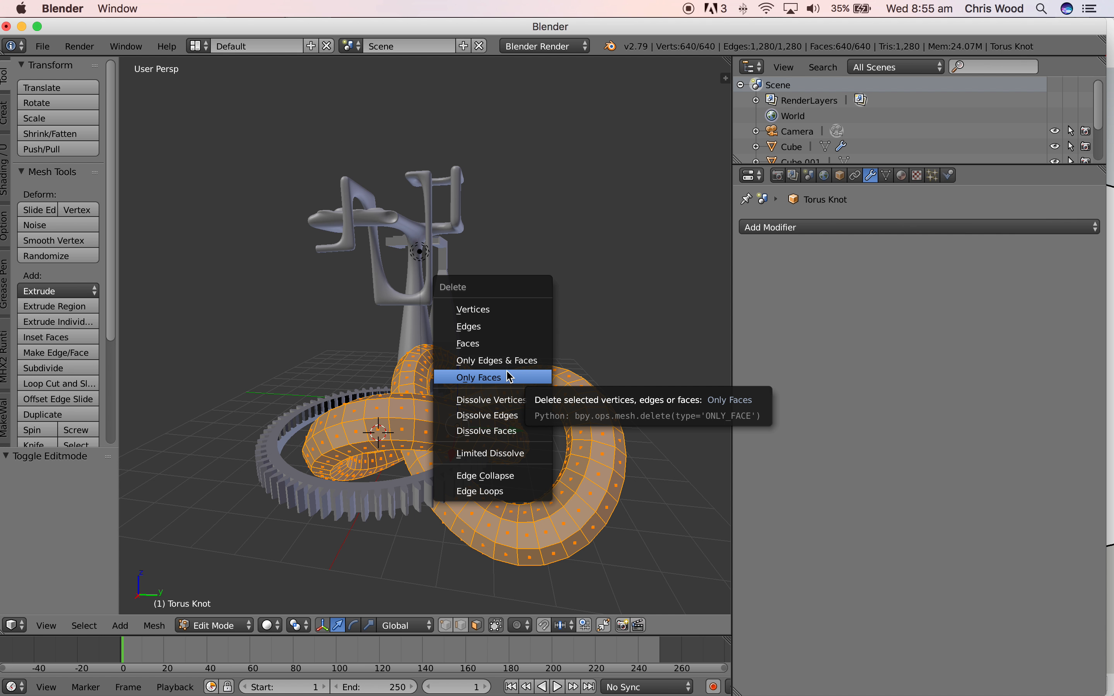
key("Escape")
key("x")
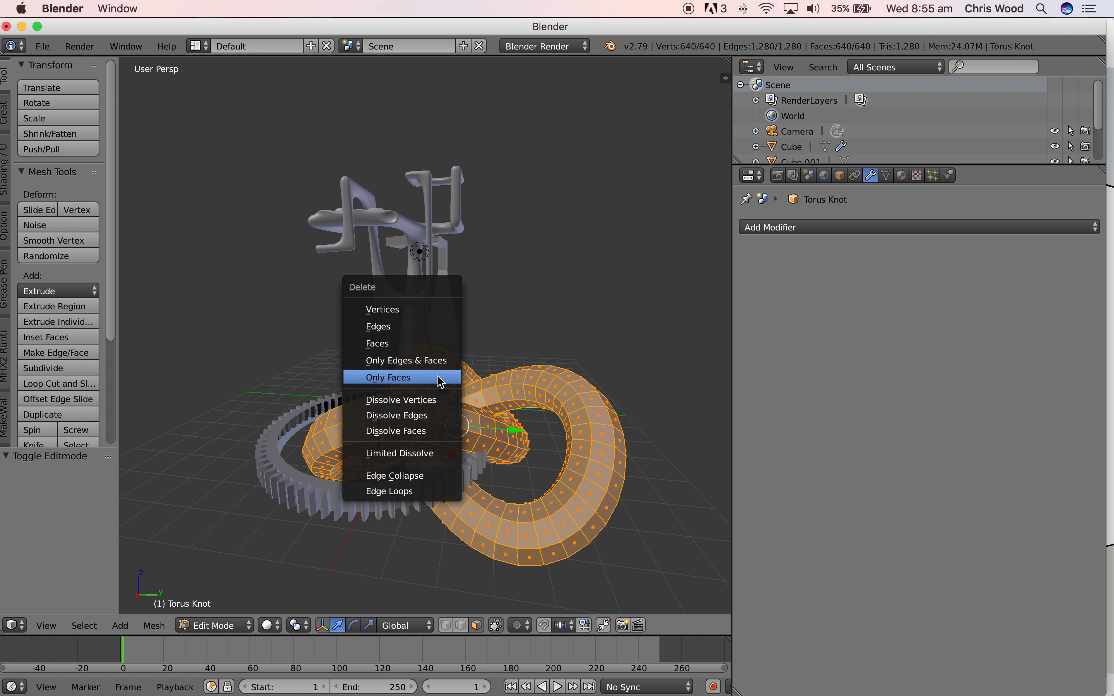
left_click(438, 379)
mouse_move(525, 411)
middle_mouse_down()
mouse_move(500, 411)
mouse_move(531, 423)
mouse_move(513, 418)
middle_mouse_up()
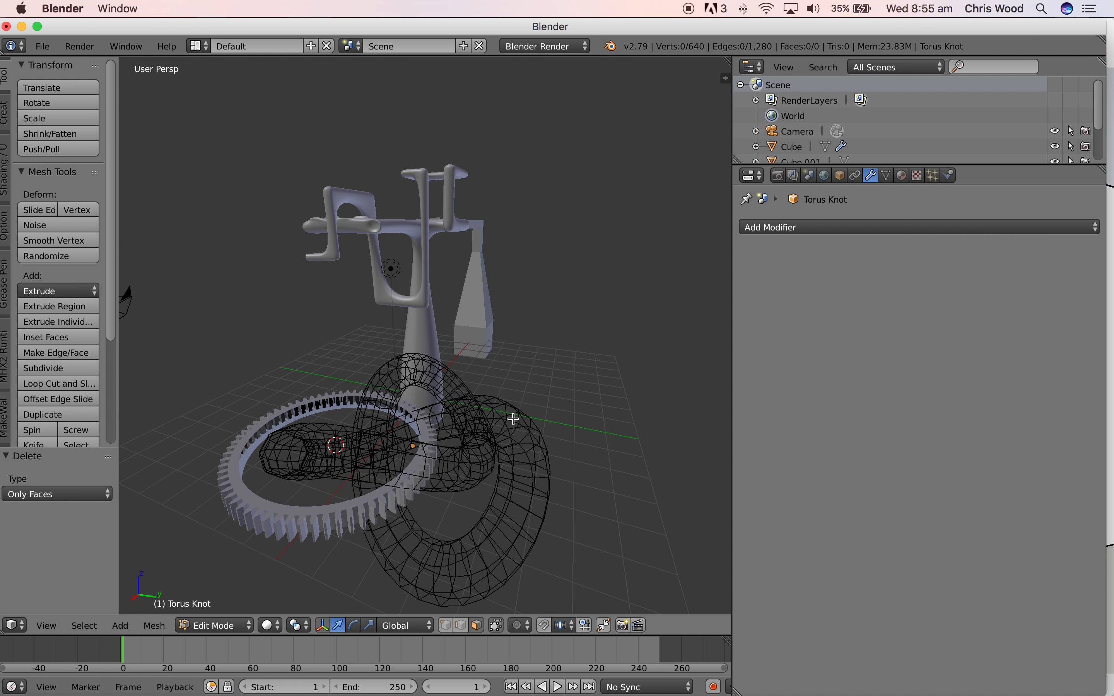
Switch to Object Mode to inspect the faceless torus knot, and dismiss the notification covering the scene list.
key("Tab")
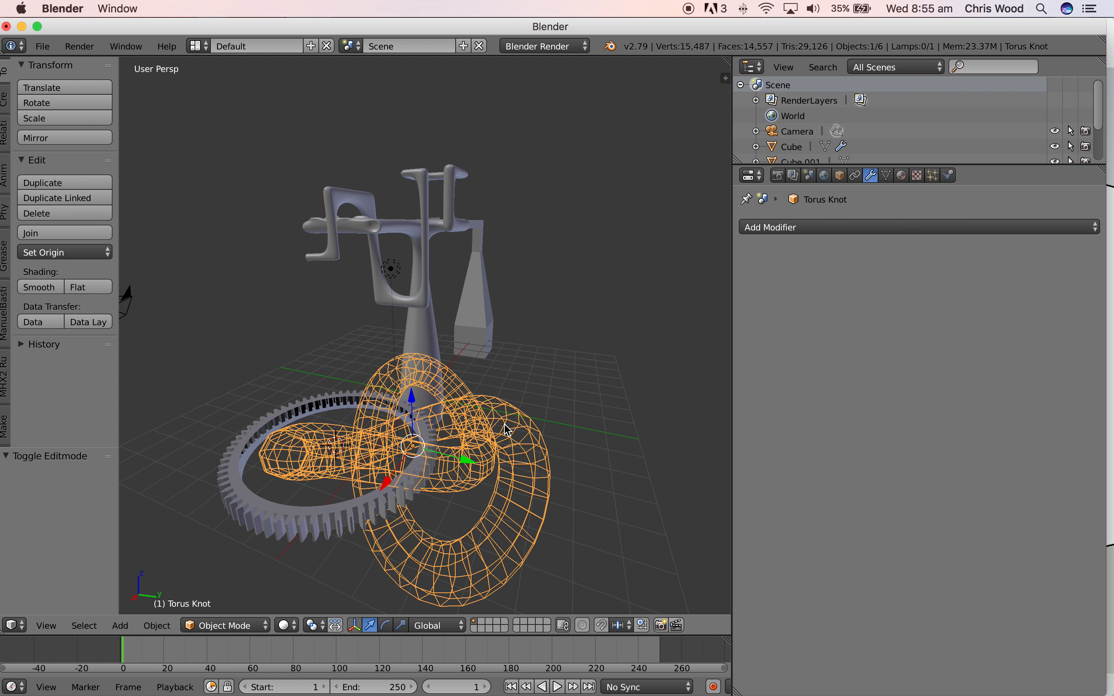
mouse_move(508, 431)
middle_mouse_down()
mouse_move(479, 421)
mouse_move(525, 426)
mouse_move(512, 422)
middle_mouse_up()
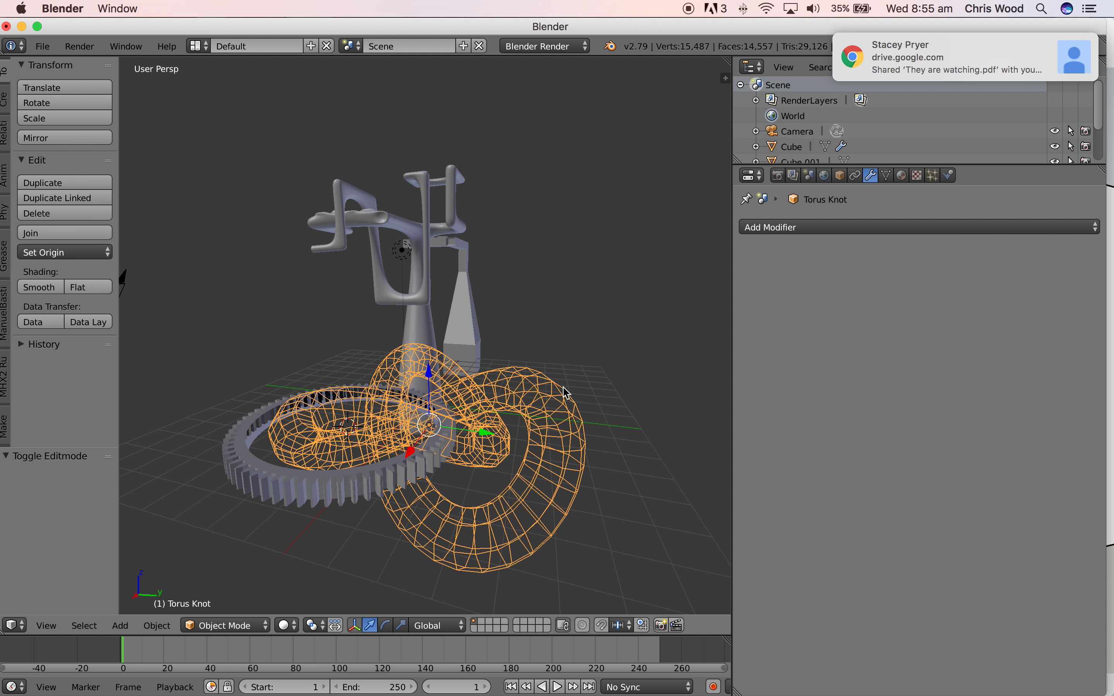
mouse_move(863, 62)
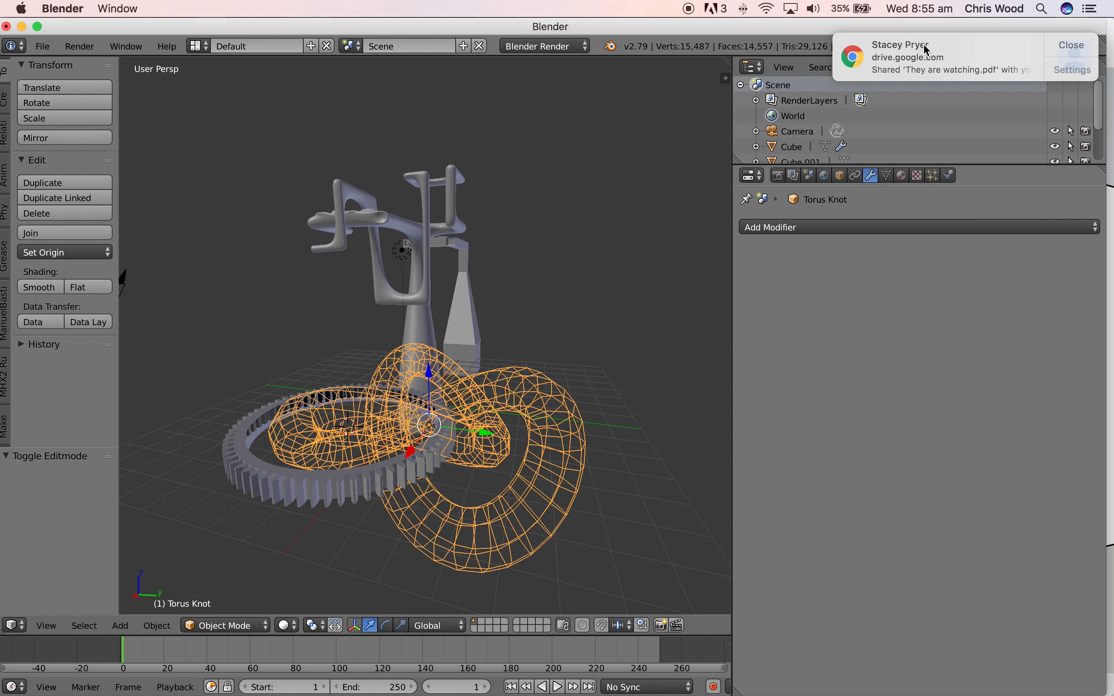
left_click(1068, 46)
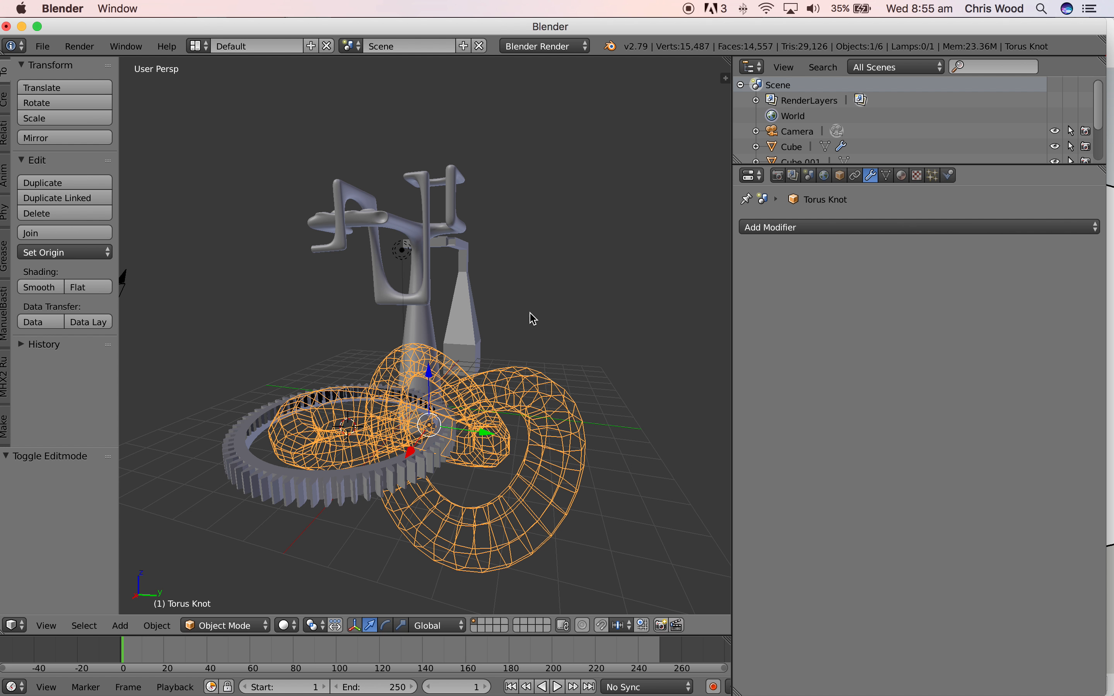
Try extruding the torus knot's whole edge network in Edit Mode and scaling it by about 1.293.
key("Tab")
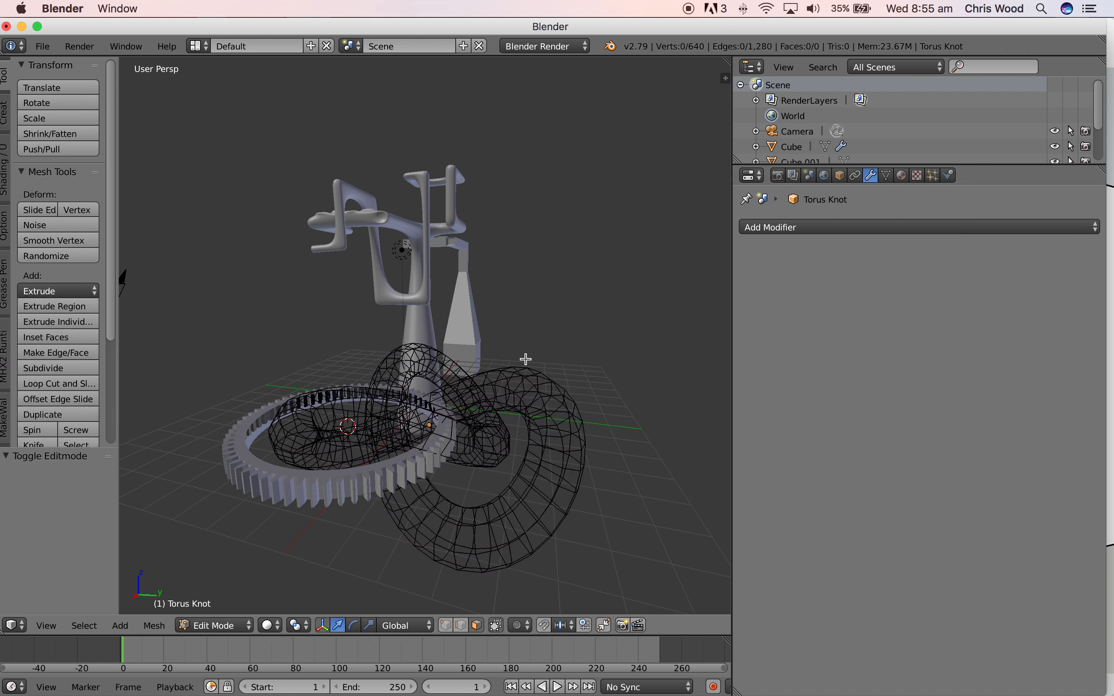
key("a")
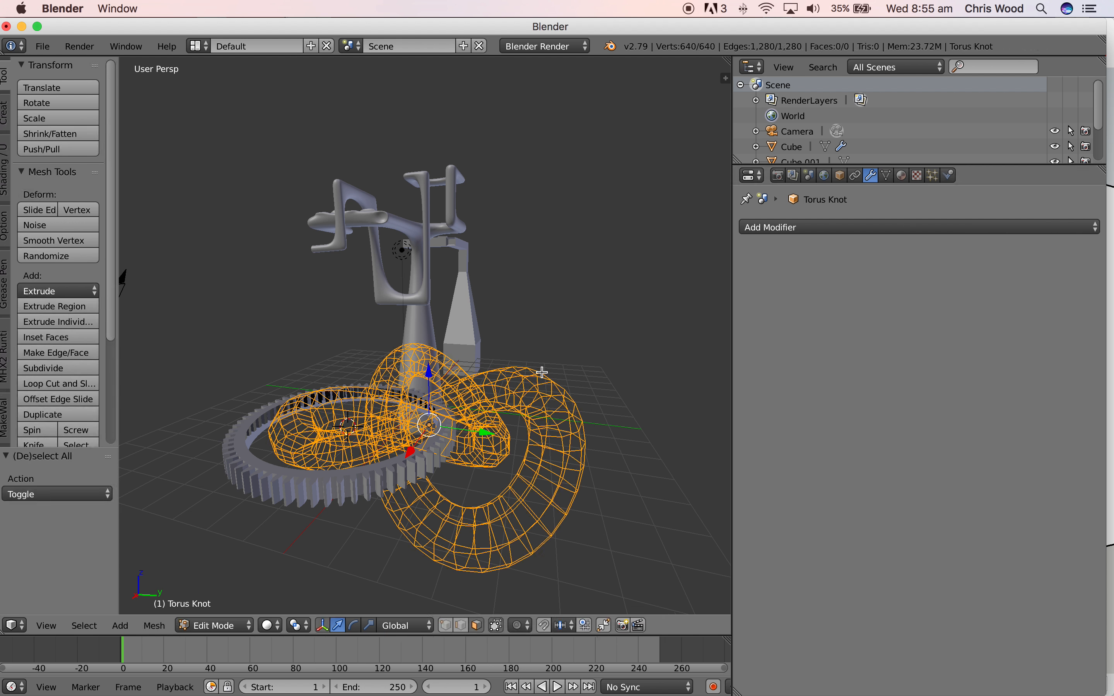
key("g")
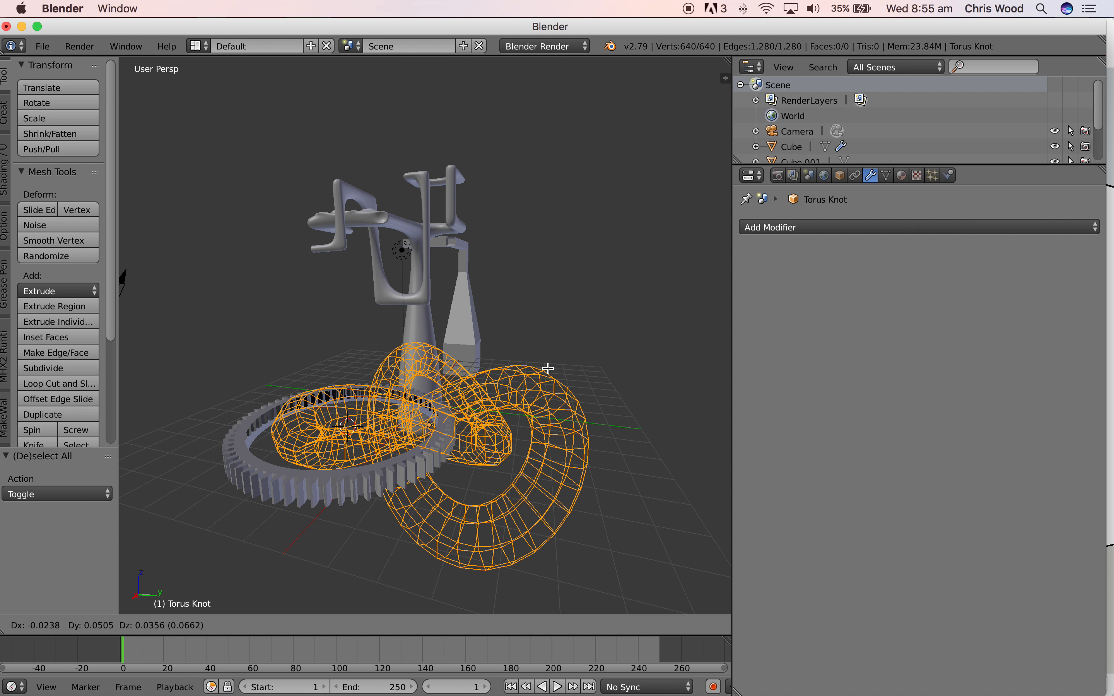
key("s")
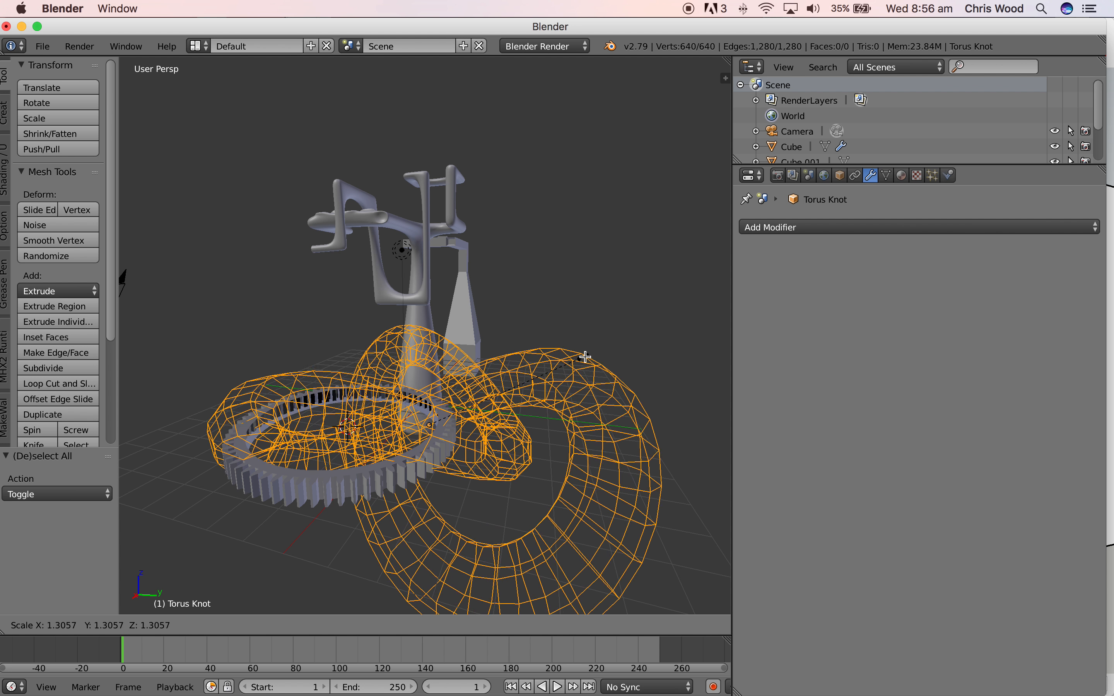
left_click(555, 351)
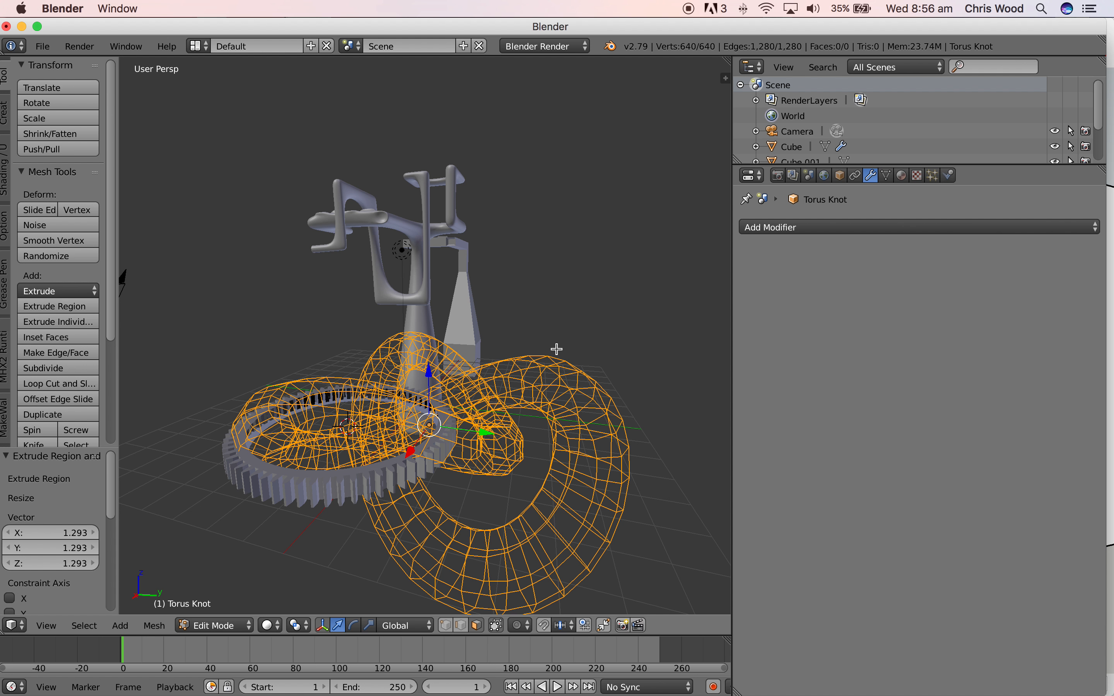
key("ctrl+z")
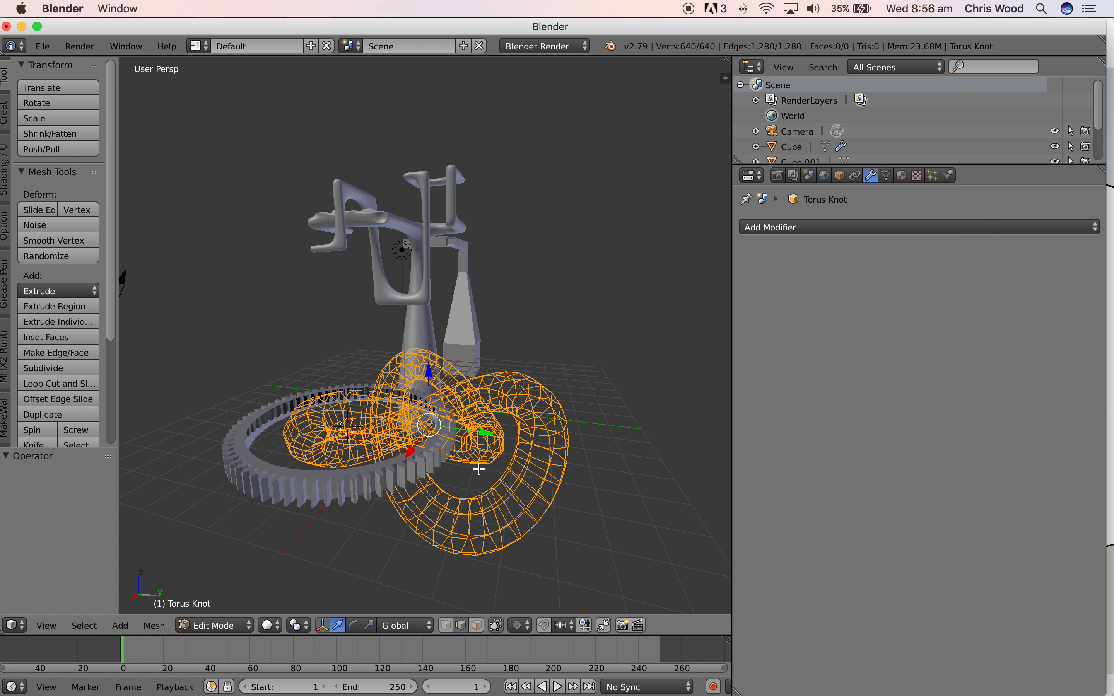
Extrude all of the torus knot's edges and scale the extruded geometry by about 1.029.
key("e")
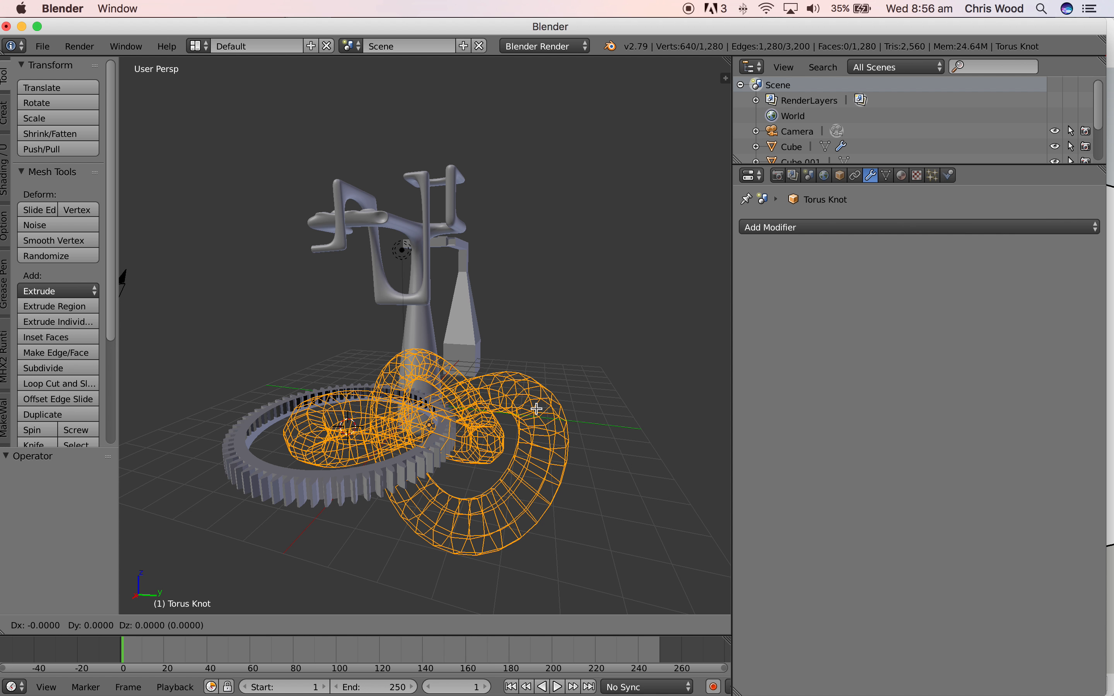
key("s")
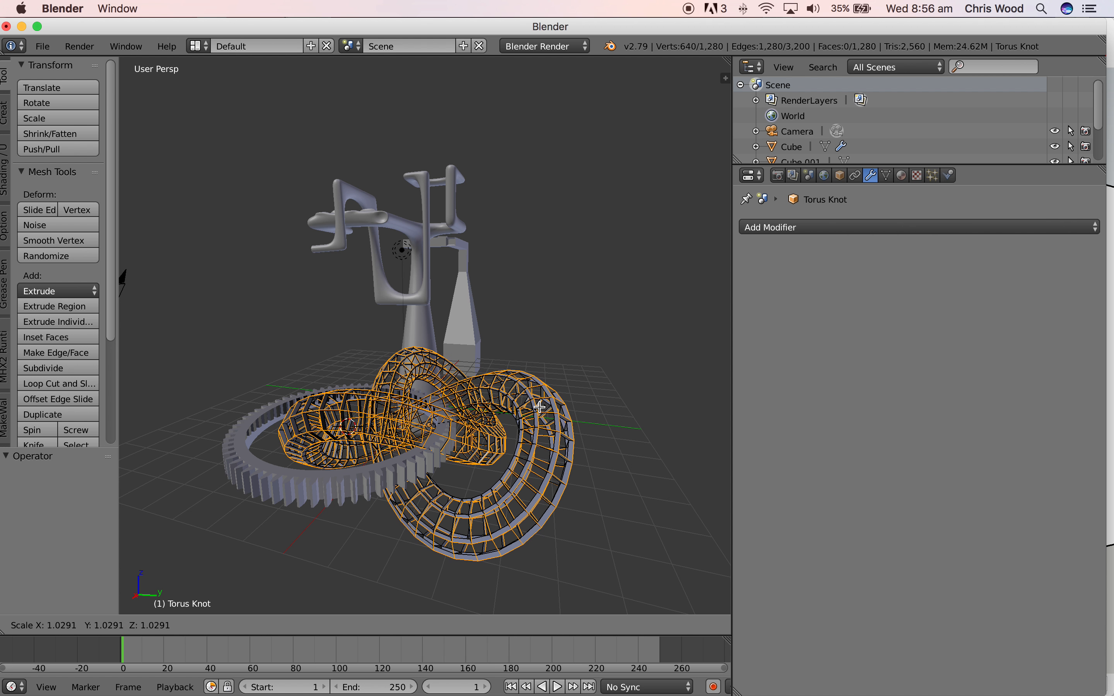
left_click(540, 407)
mouse_move(639, 517)
middle_mouse_down()
mouse_move(604, 515)
mouse_move(569, 488)
mouse_move(564, 454)
mouse_move(625, 471)
mouse_move(662, 559)
mouse_move(623, 522)
middle_mouse_up()
scroll(480, 515, "up", 2)
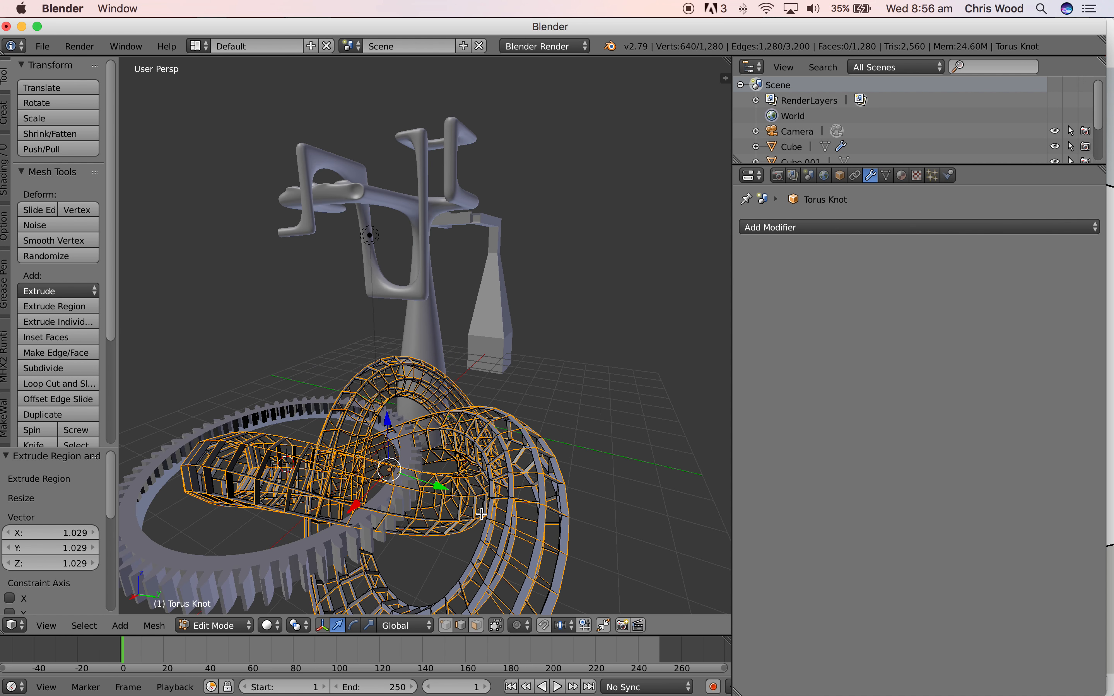
middle_click_drag(480, 515, 430, 572)
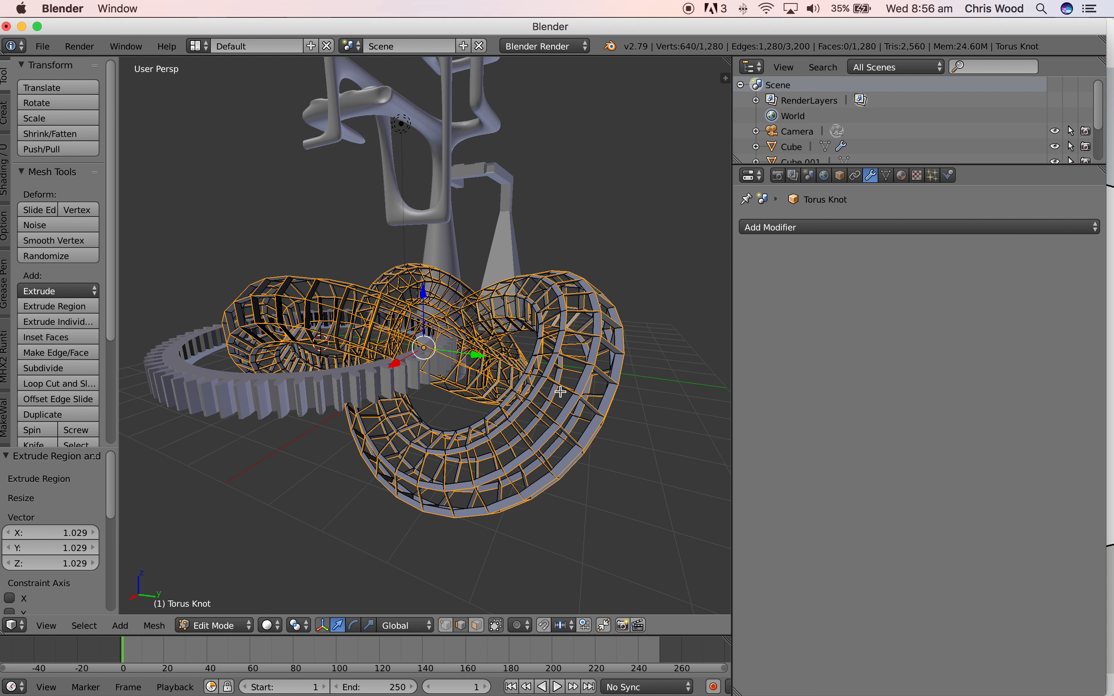
Add a Solidify modifier to the torus knot and set its thickness to about 0.154.
left_click(820, 227)
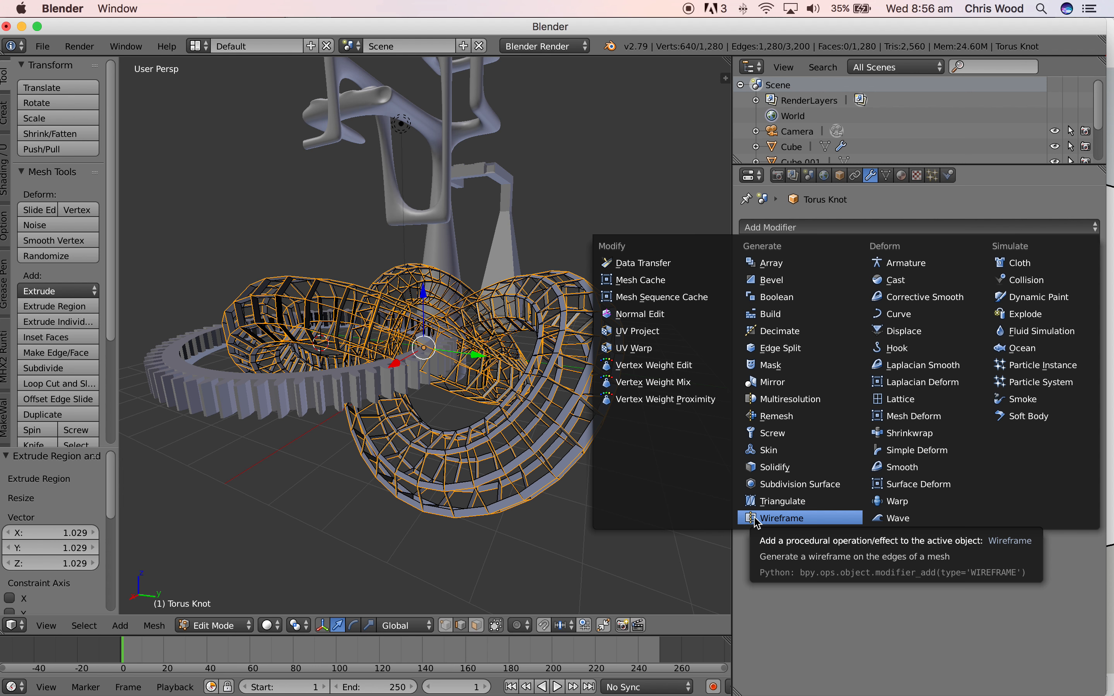
left_click(765, 467)
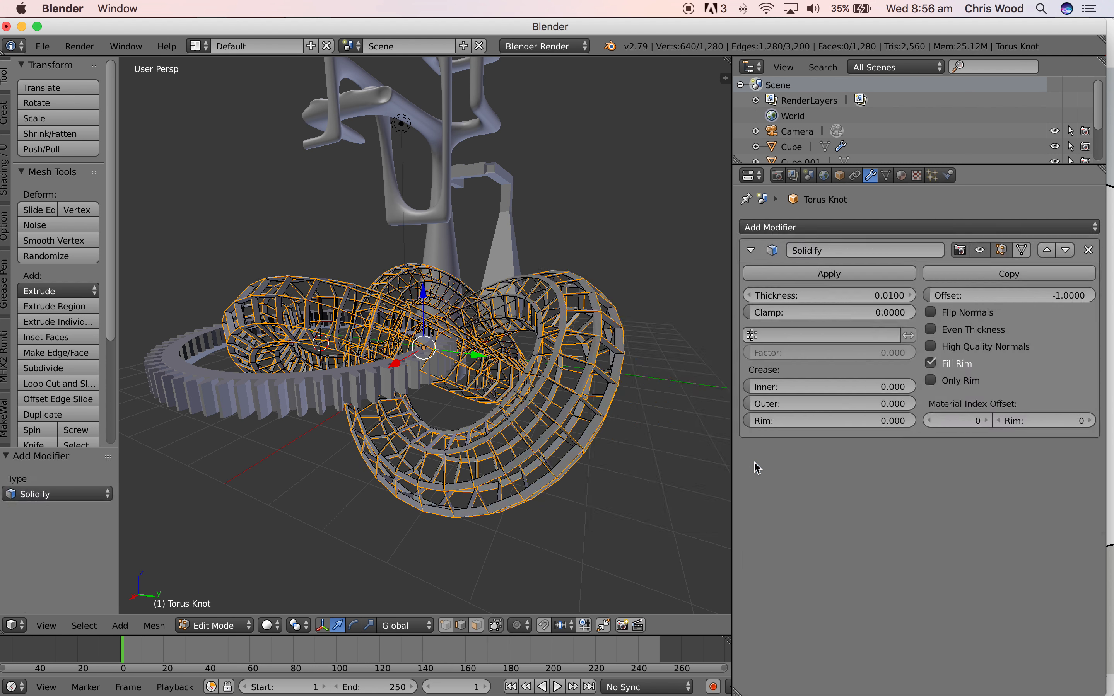
left_click_drag(843, 299, 907, 298)
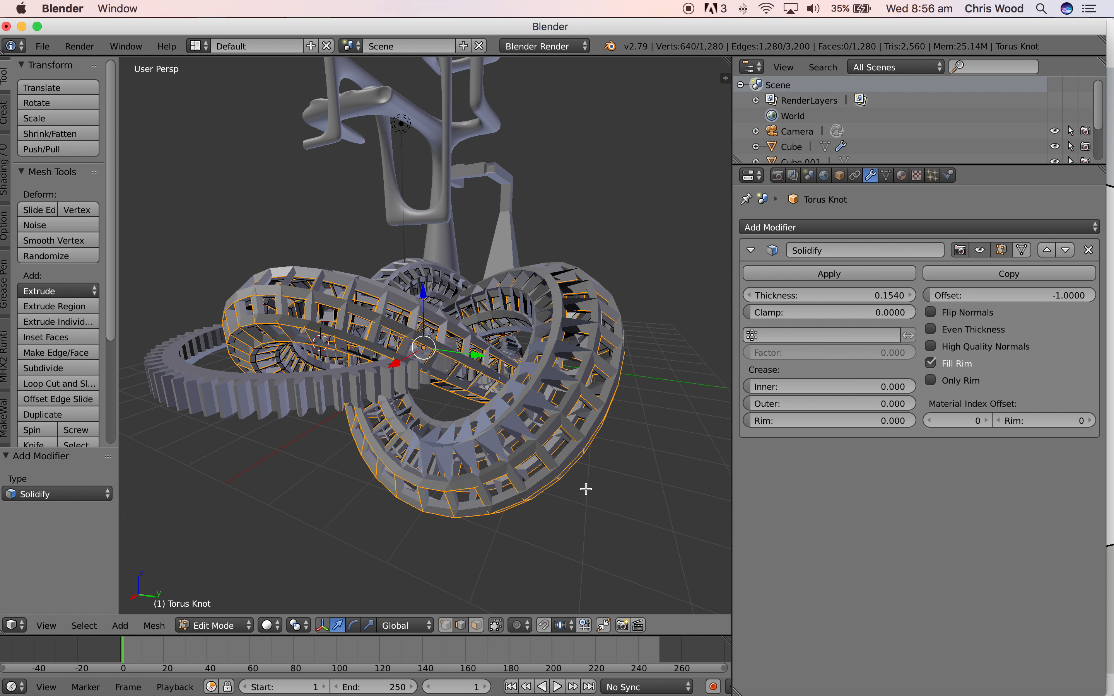
mouse_move(430, 436)
middle_mouse_down()
mouse_move(495, 443)
mouse_move(429, 433)
middle_mouse_up()
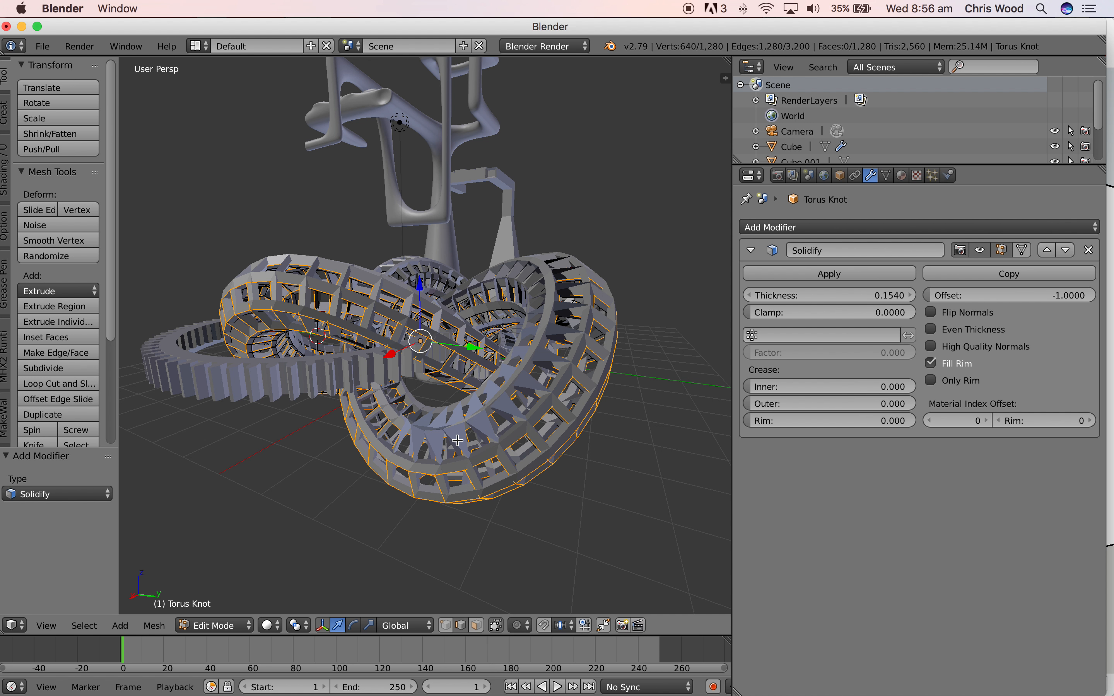
mouse_move(486, 441)
middle_mouse_down()
mouse_move(473, 435)
mouse_move(499, 437)
middle_mouse_up()
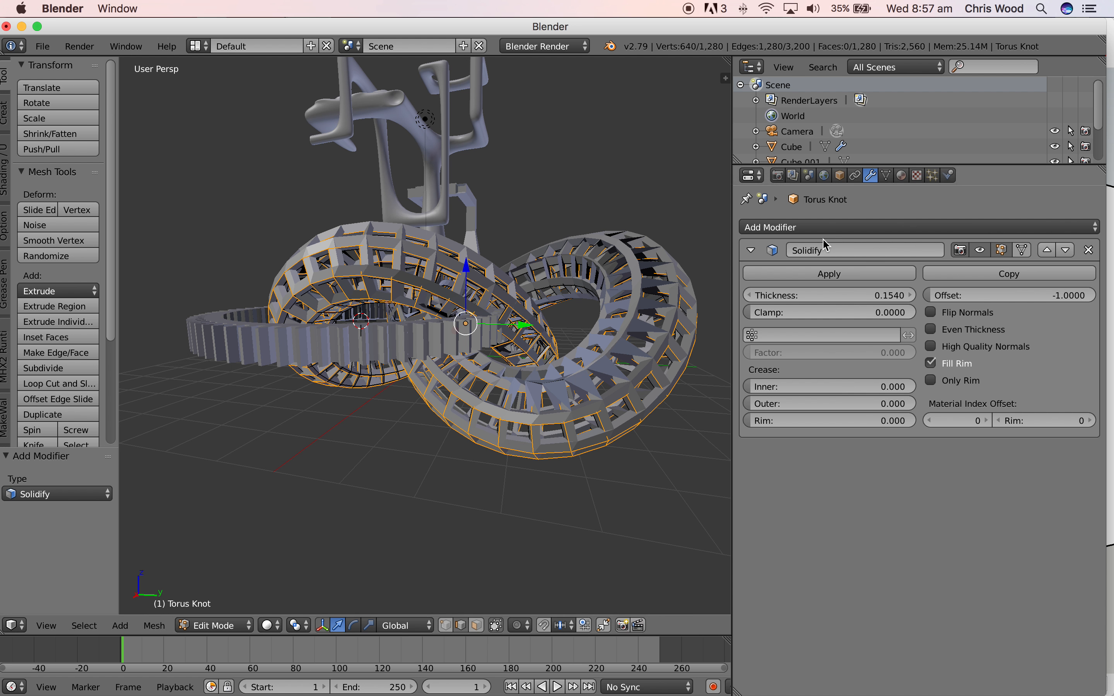
Add a Subdivision Surface modifier to the torus knot with View and Render subdivisions both at 3.
left_click(816, 227)
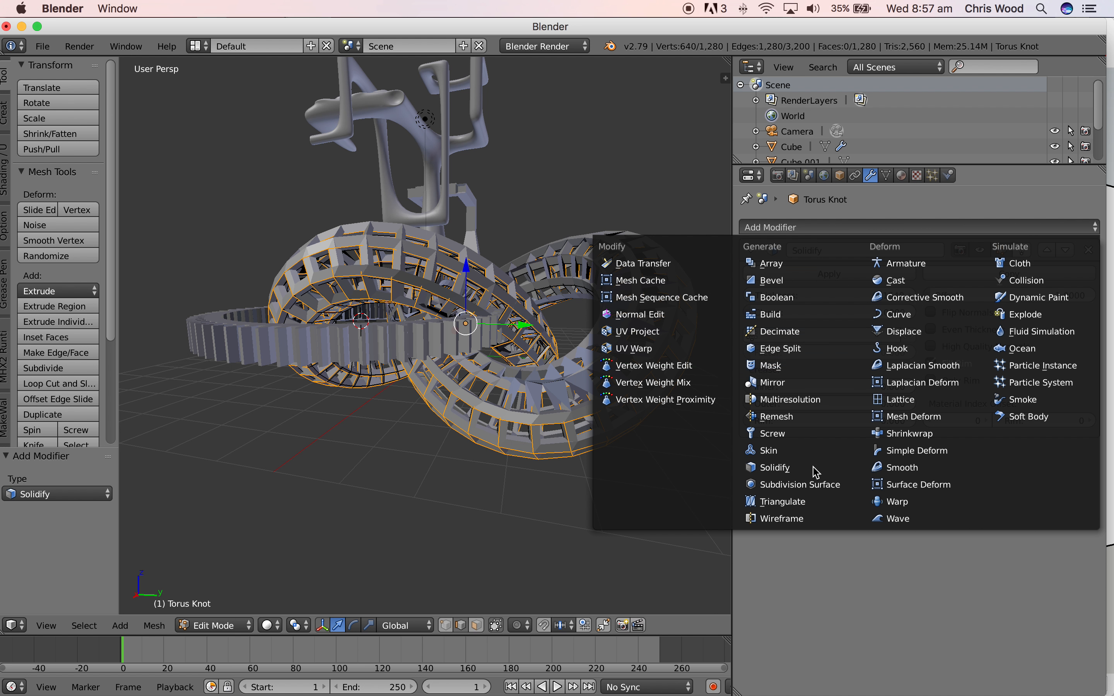
left_click(801, 484)
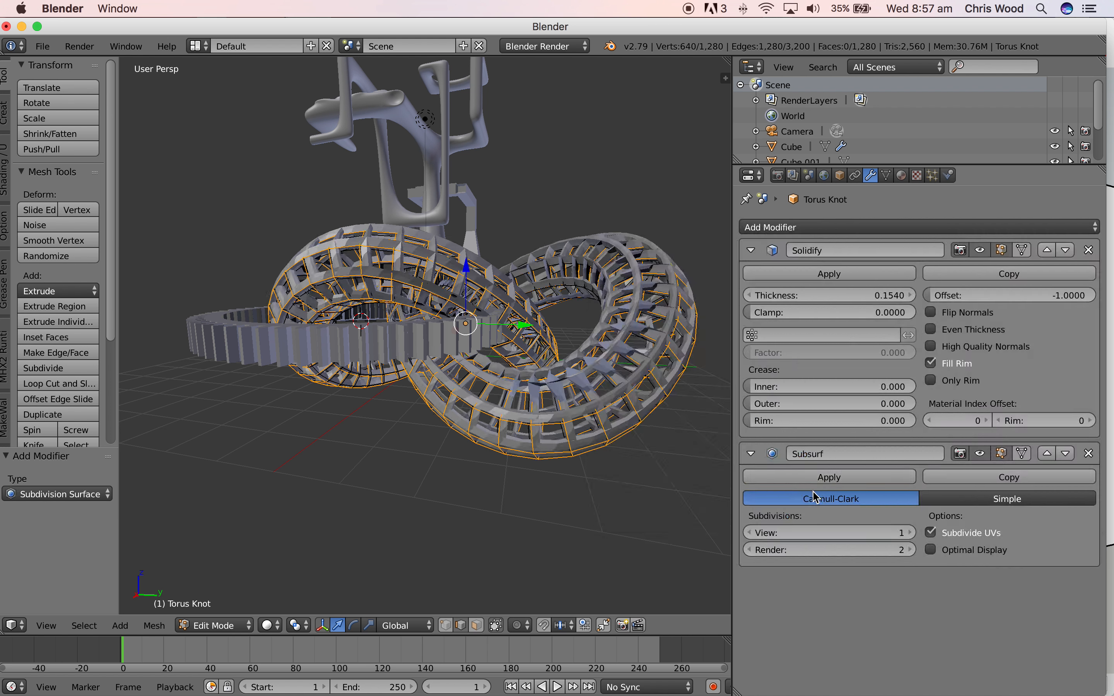
left_click(910, 533)
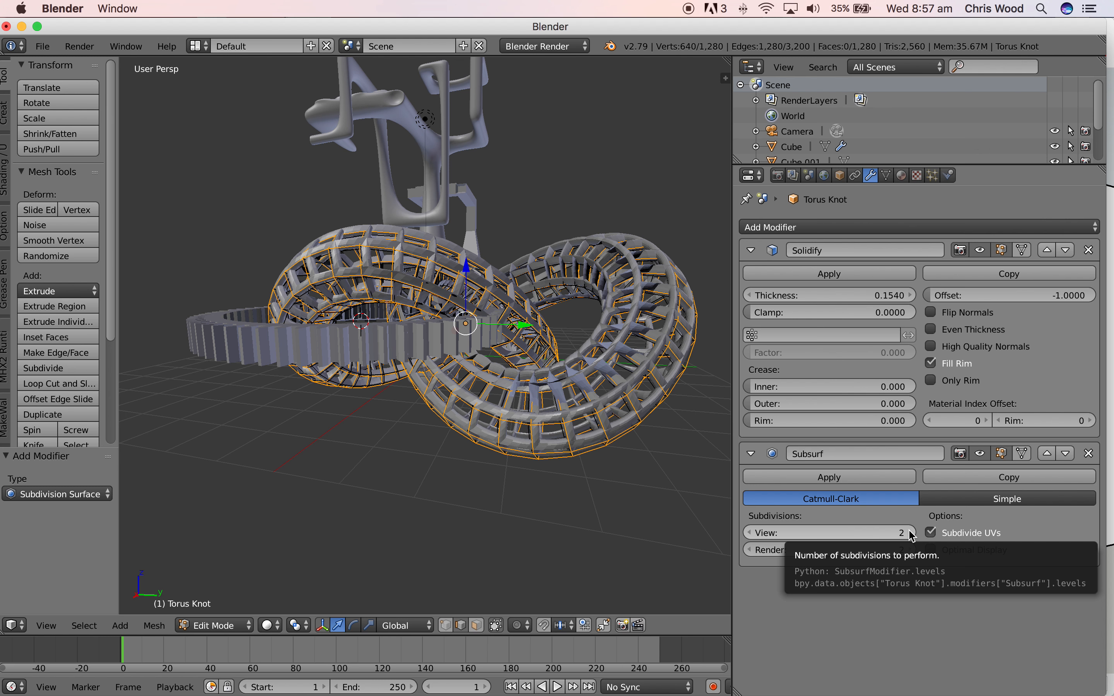
left_click(910, 533)
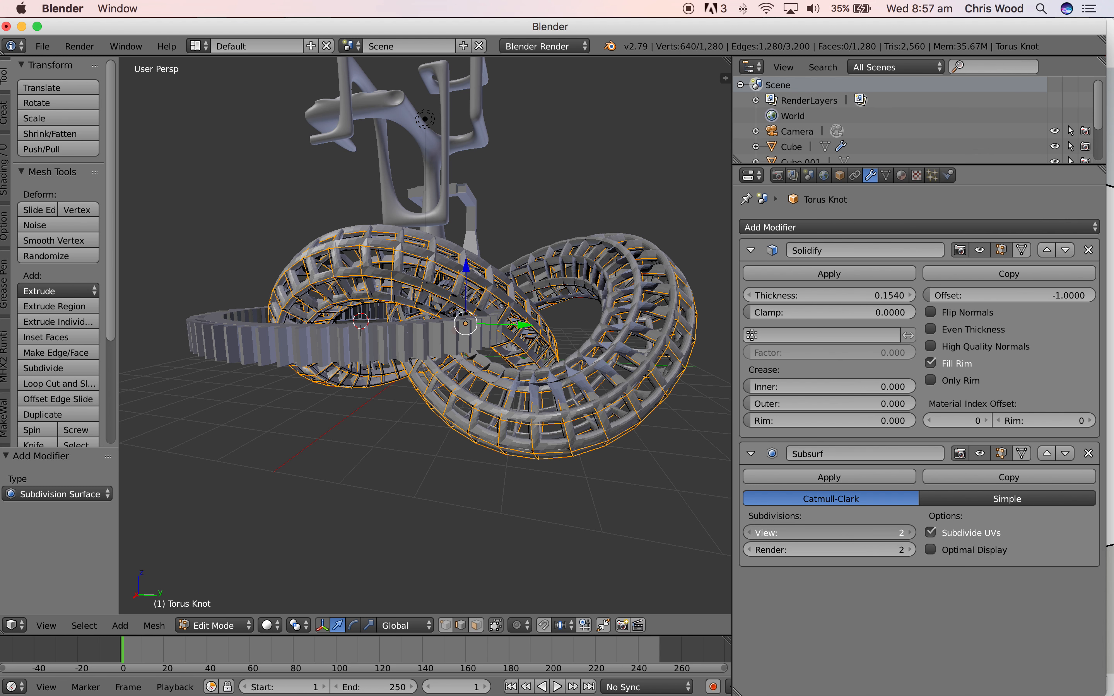
left_click(910, 550)
mouse_move(611, 417)
middle_mouse_down()
mouse_move(589, 415)
mouse_move(612, 443)
mouse_move(629, 440)
mouse_move(601, 430)
middle_mouse_up()
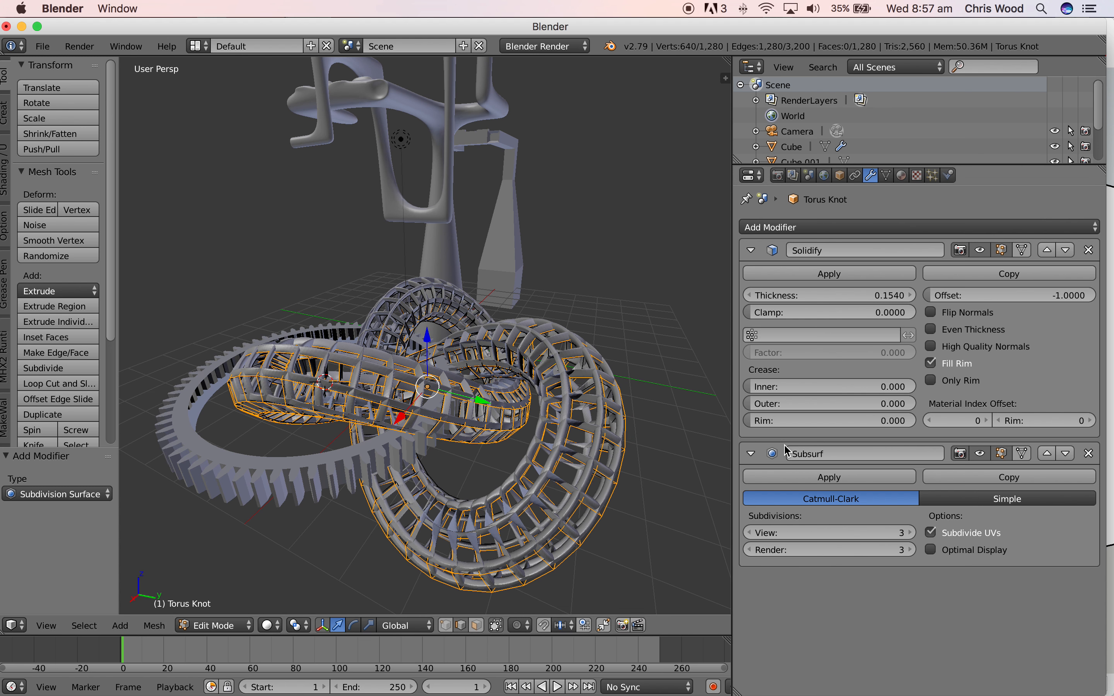
Try the Subsurf modifier above Solidify in the torus knot's stack, and put it back below.
left_click(1047, 453)
middle_click_drag(594, 462, 595, 448)
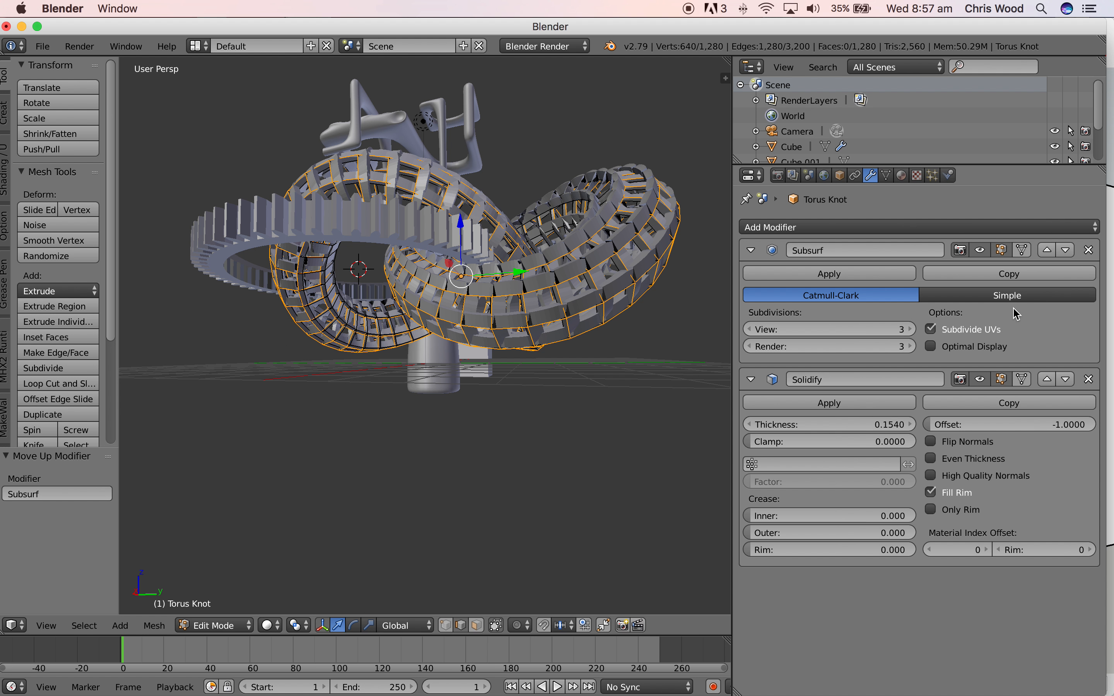
left_click(1066, 251)
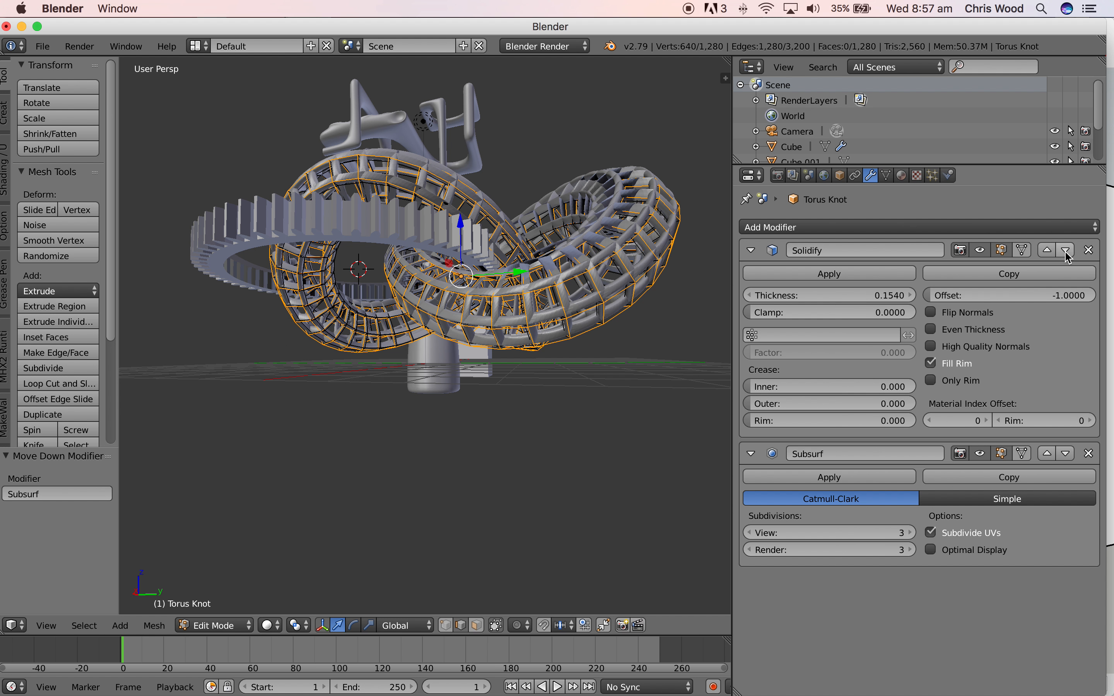
Try moving the torus knot's selected geometry about -0.656 along Y.
scroll(577, 351, "up", 2)
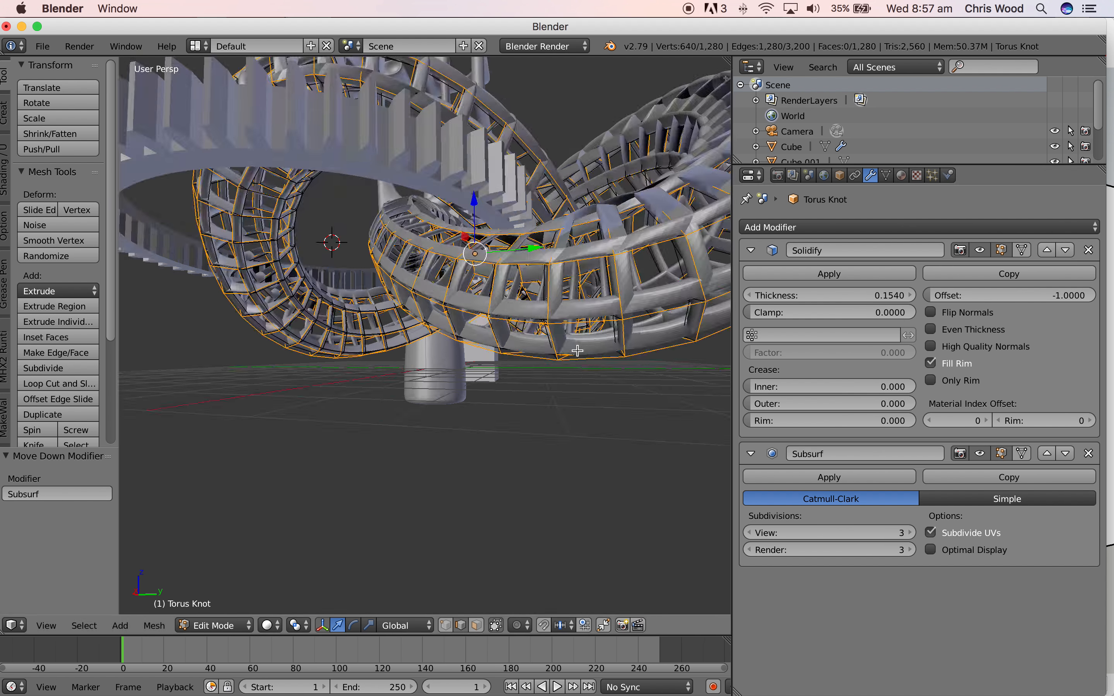
middle_click_drag(566, 343, 560, 370)
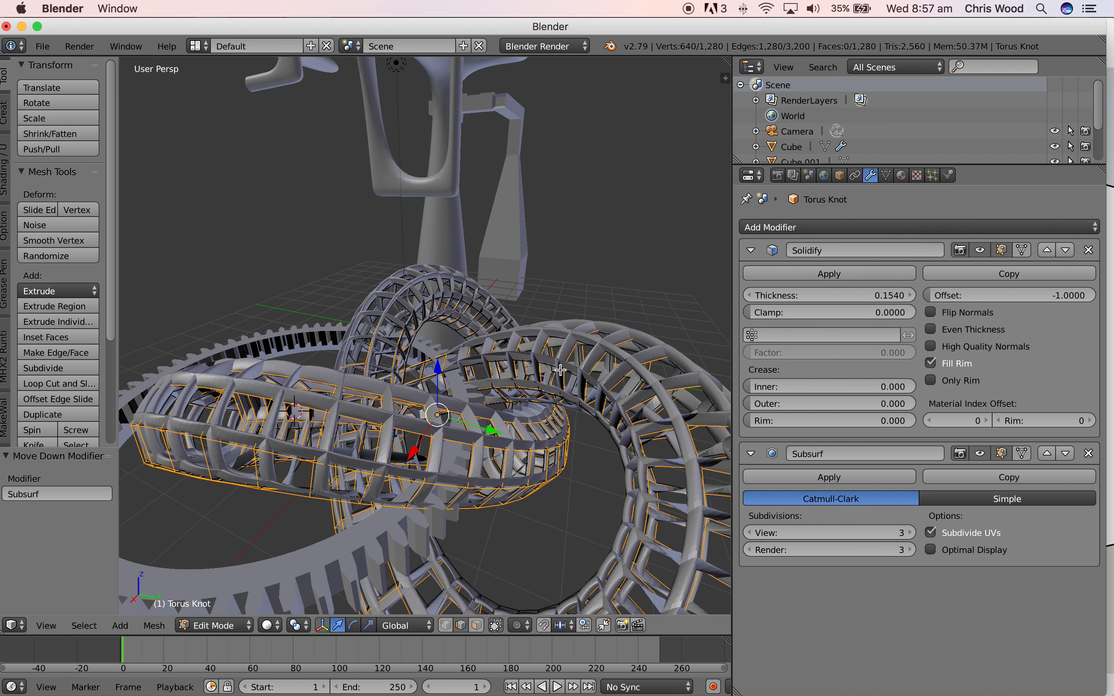
left_click_drag(492, 433, 447, 424)
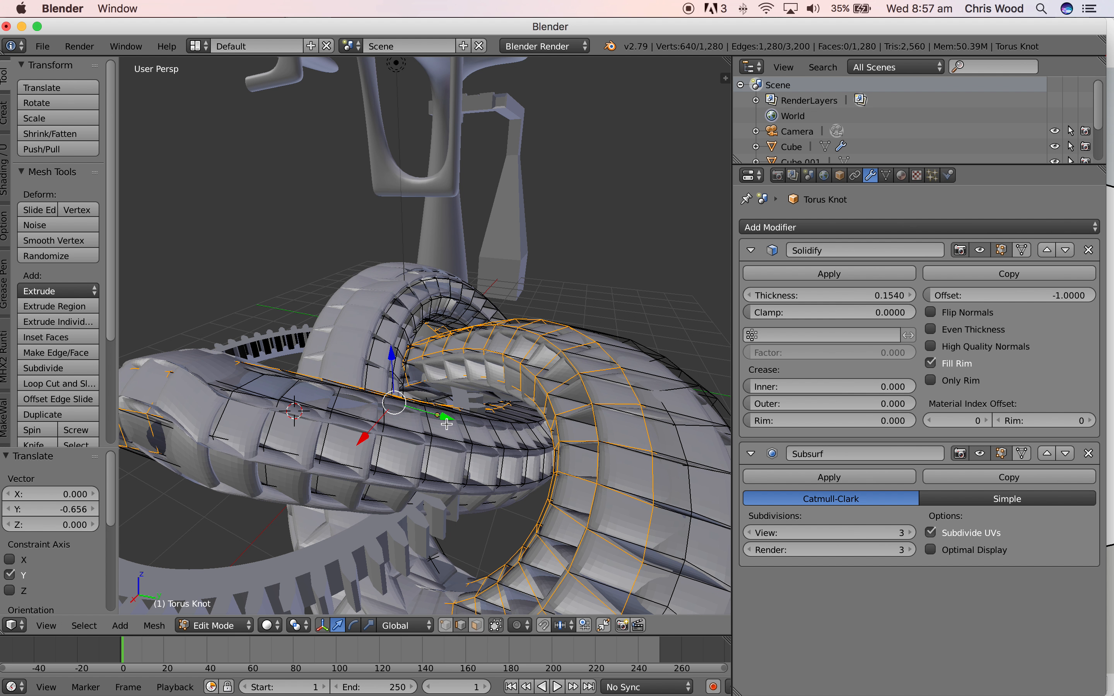
key("ctrl+z")
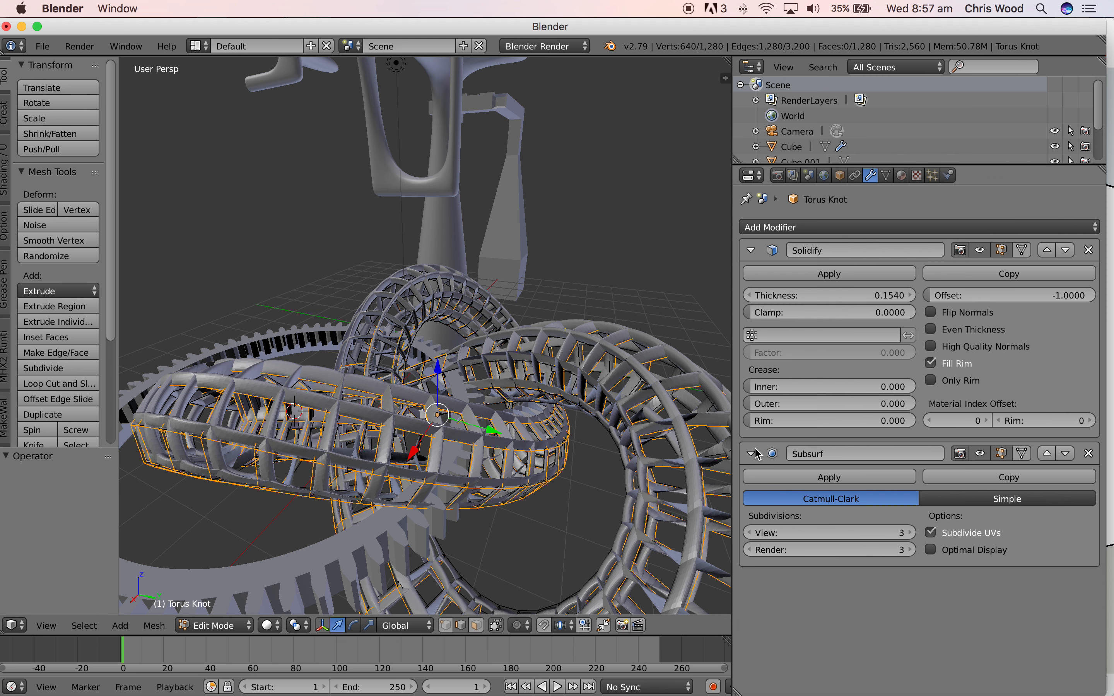
Preview the scene in the viewport with Rendered shading.
left_click(270, 626)
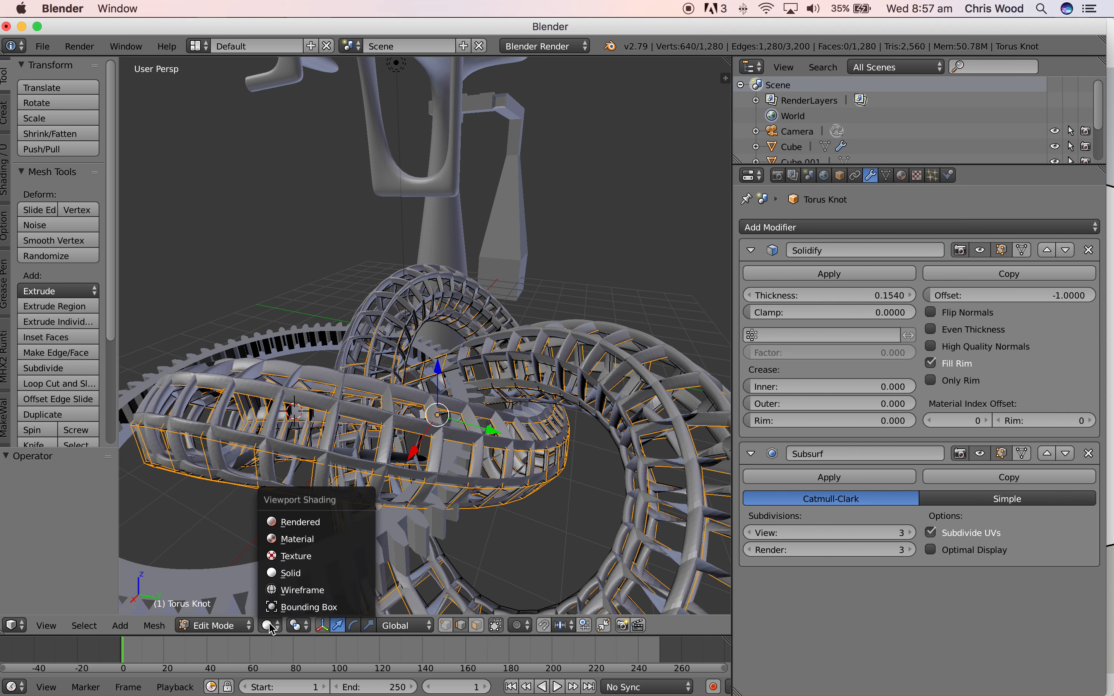
left_click(294, 525)
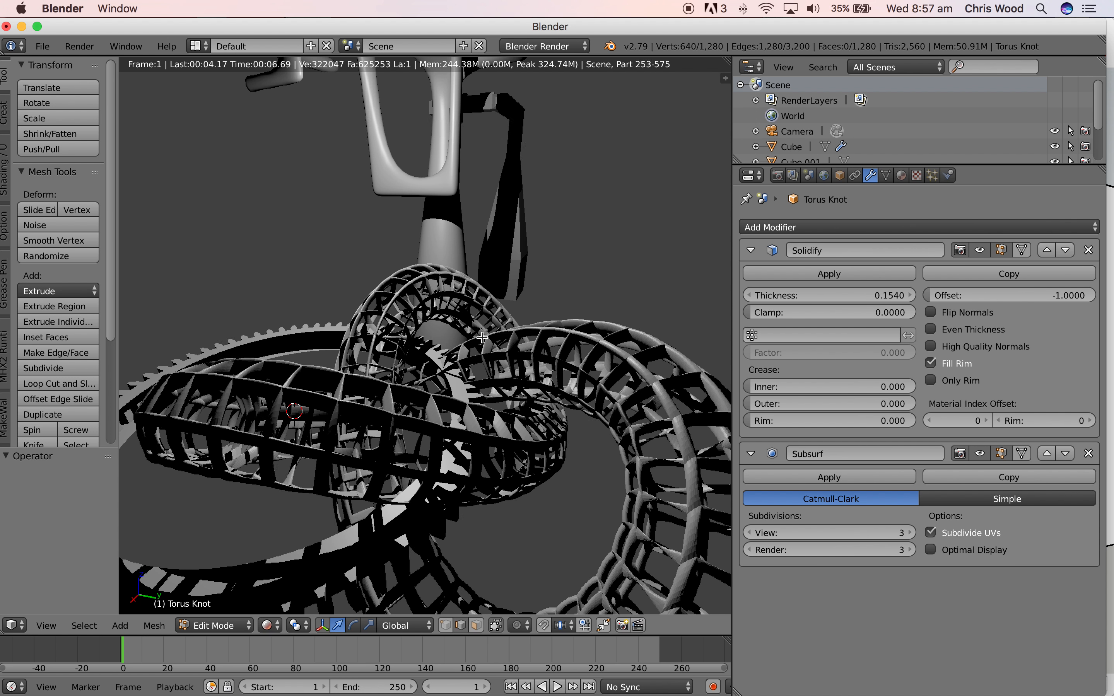
scroll(482, 337, "down", 2)
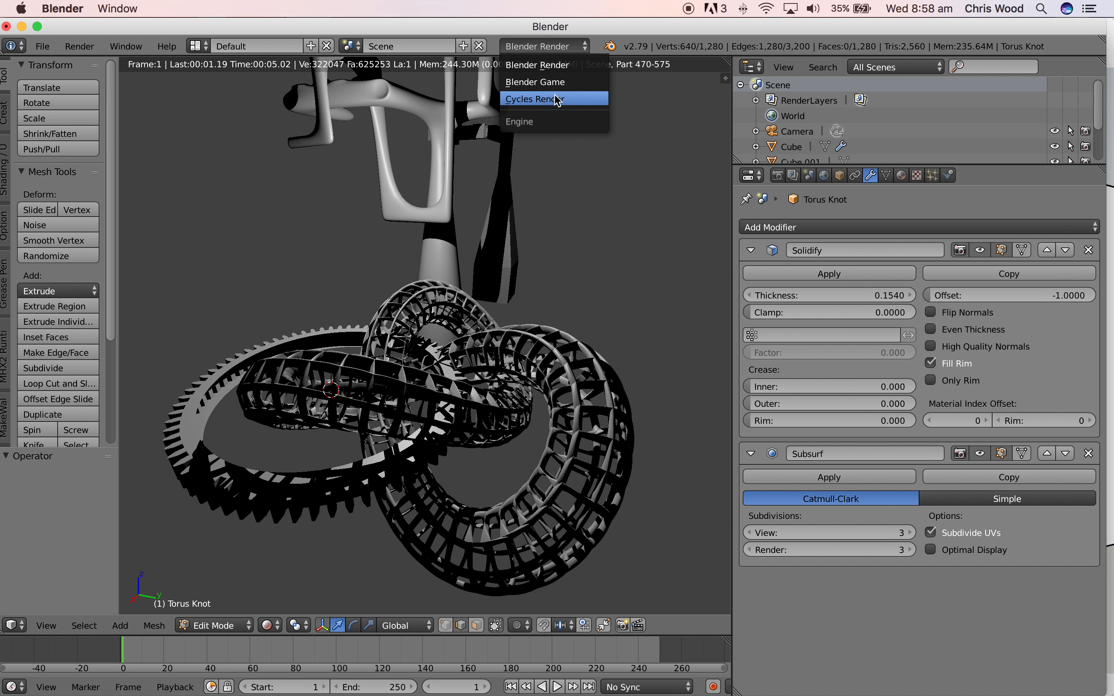
Switch the render engine to Cycles Render and return the viewport to Solid shading.
left_click(554, 99)
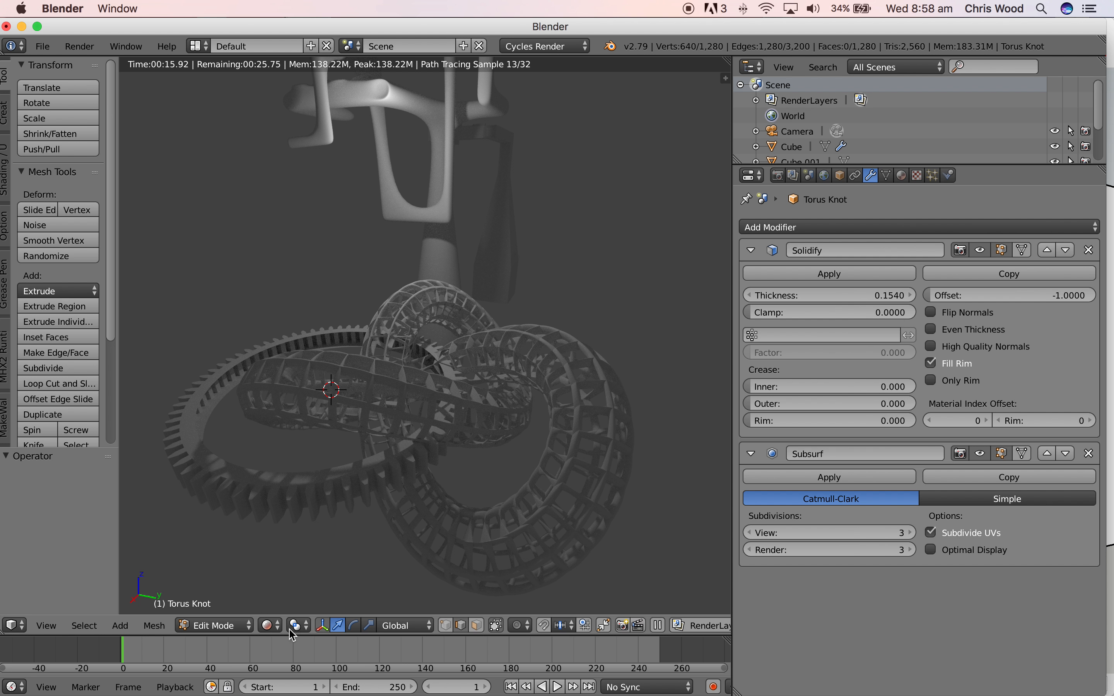
left_click(270, 625)
left_click(290, 573)
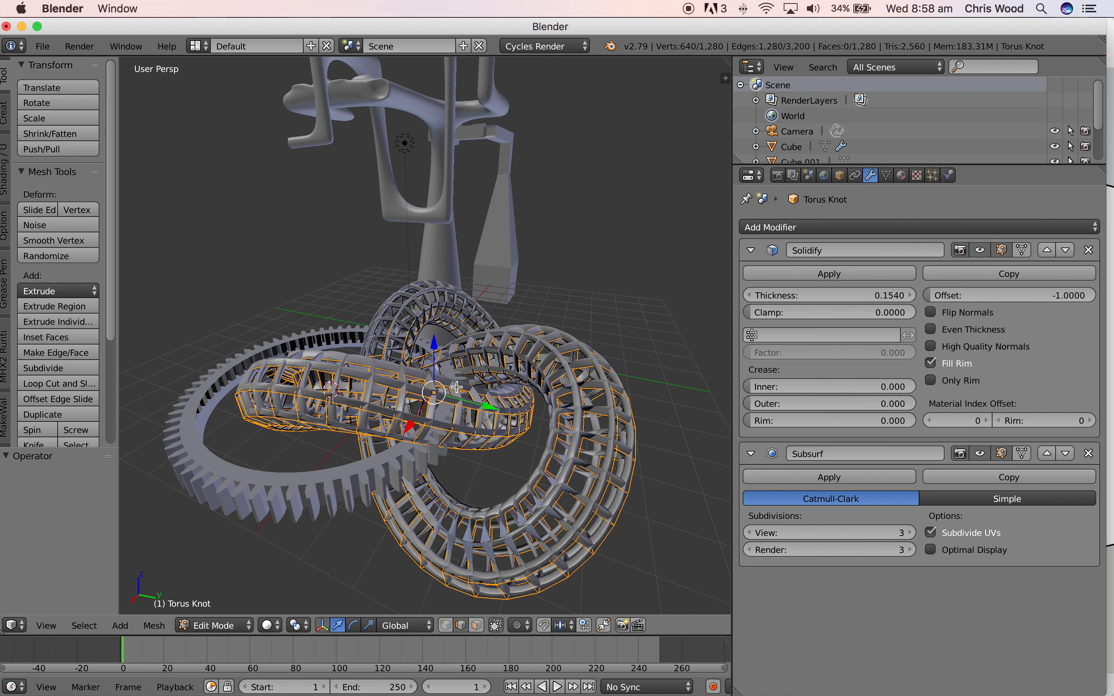
Undo the stray edit, return the torus knot to Object Mode and raise it about 1.920 along Z.
left_click_drag(482, 406, 433, 399)
key("ctrl+z")
key("Tab")
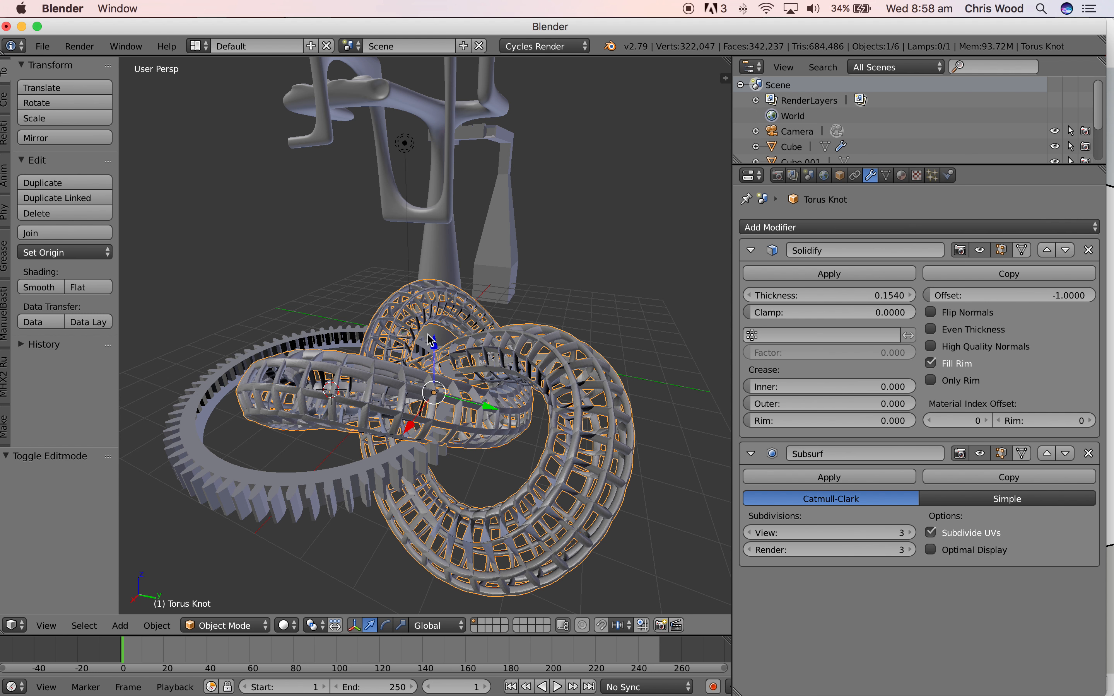
left_click_drag(433, 345, 429, 249)
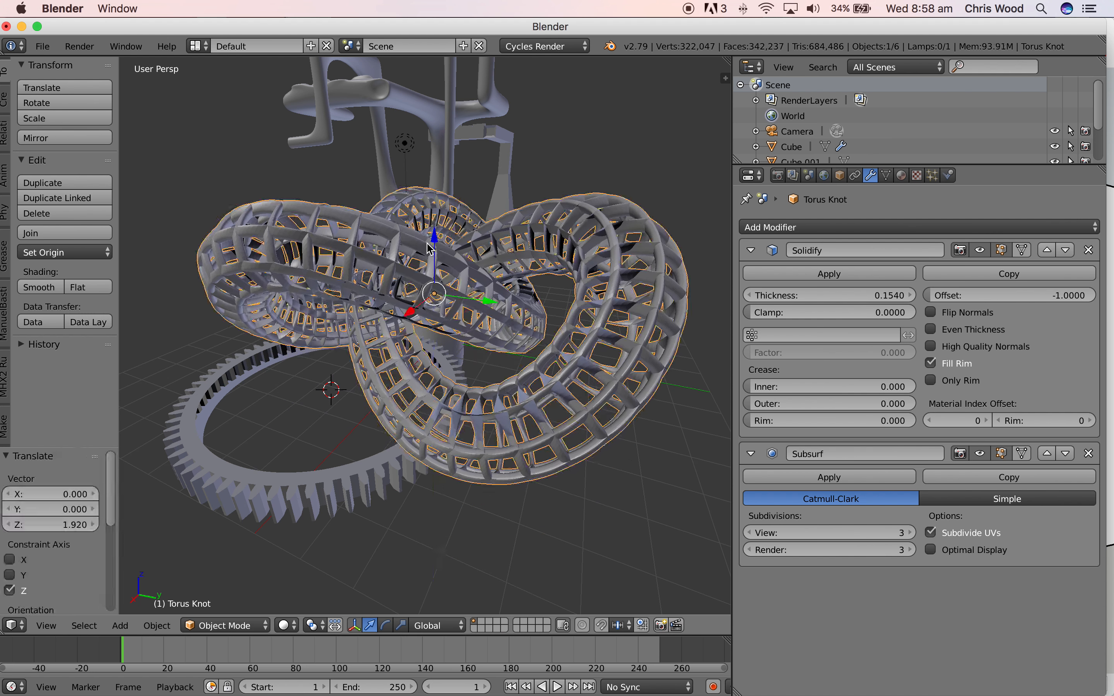
Create a new material for the torus knot and set its Diffuse BSDF color to red, about R 0.800, G 0.031, B 0.026.
left_click(901, 175)
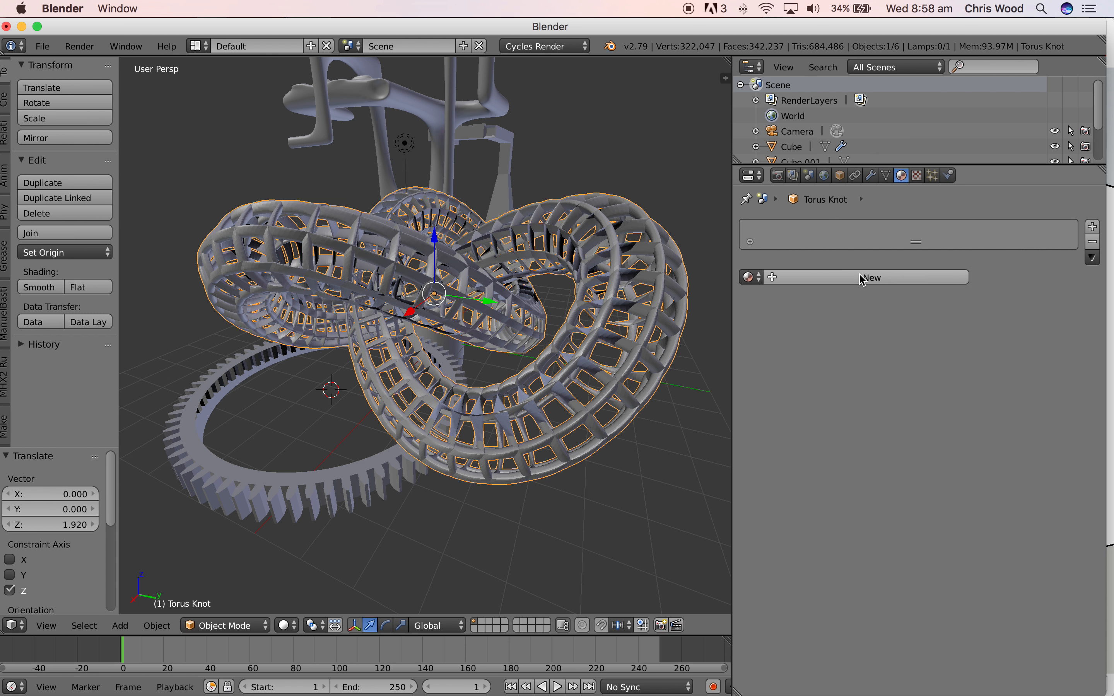
left_click(912, 281)
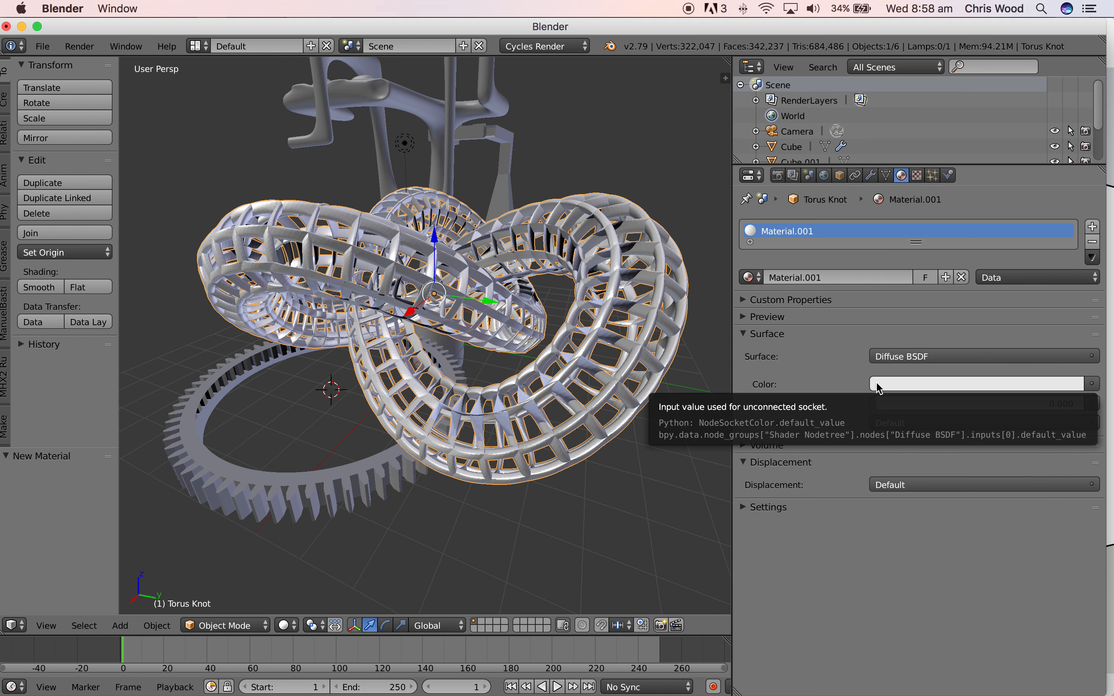
left_click(969, 384)
left_click_drag(1003, 225, 1003, 261)
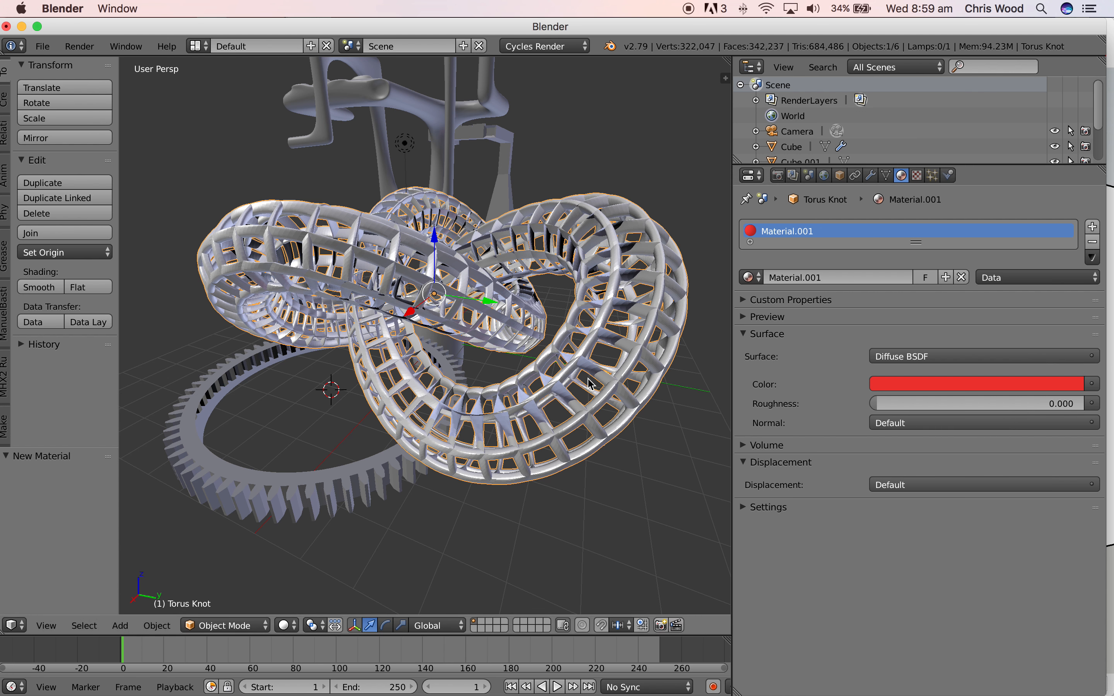
Try Texture shading in the viewport, and switch to Material shading to view the torus knot's color.
left_click(286, 626)
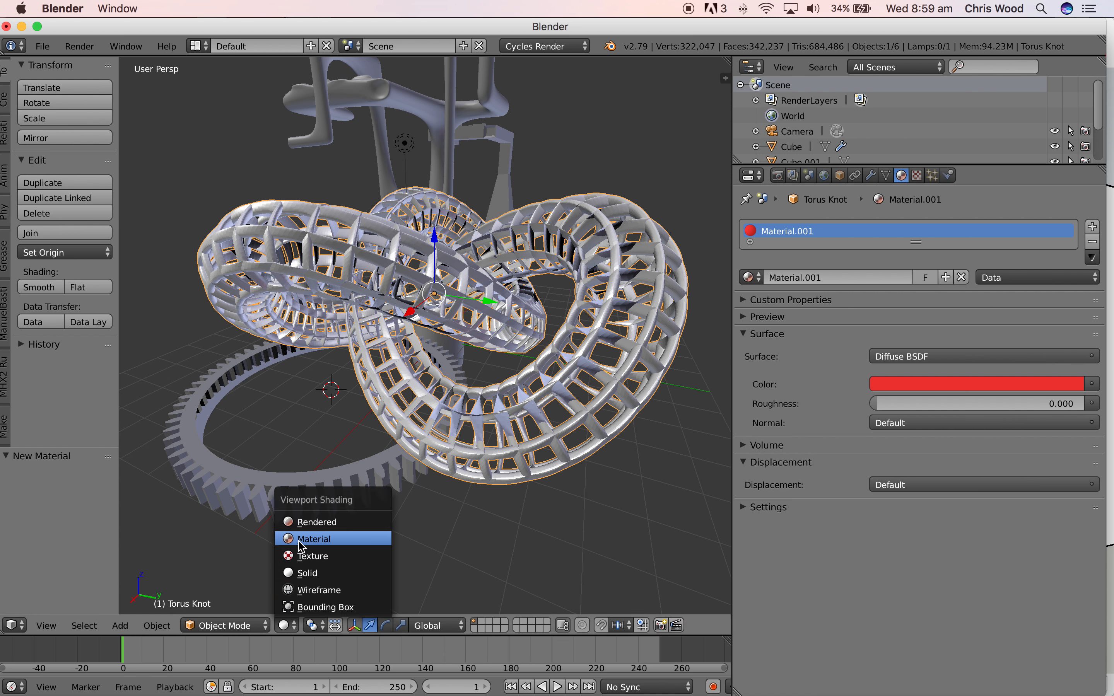
left_click(300, 559)
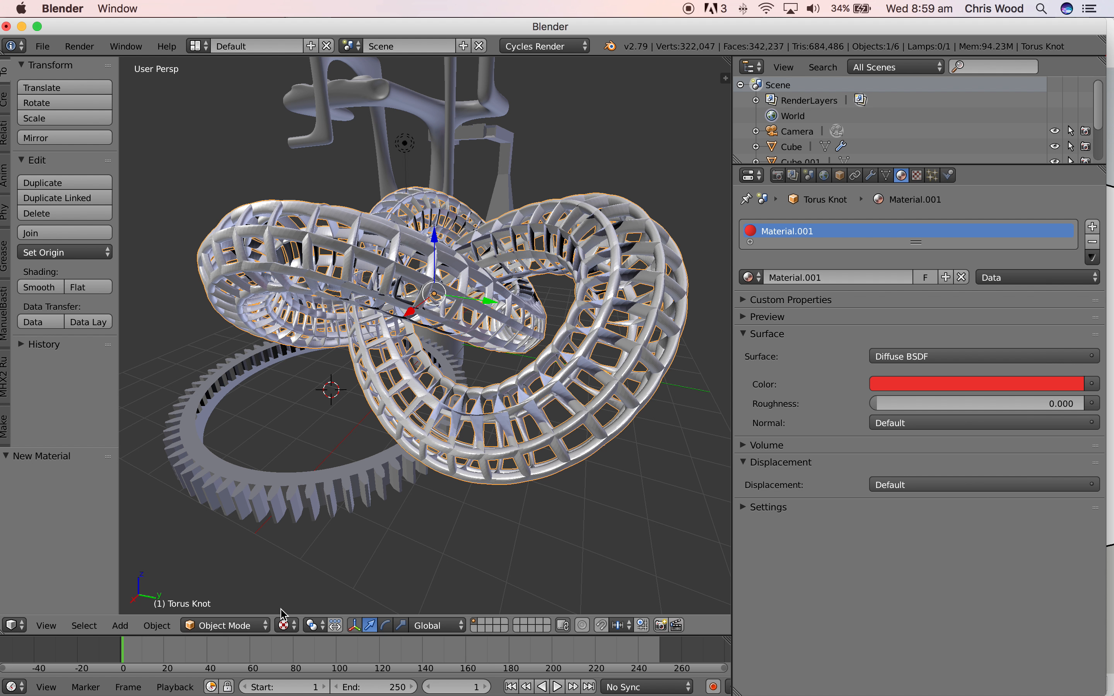
left_click(286, 627)
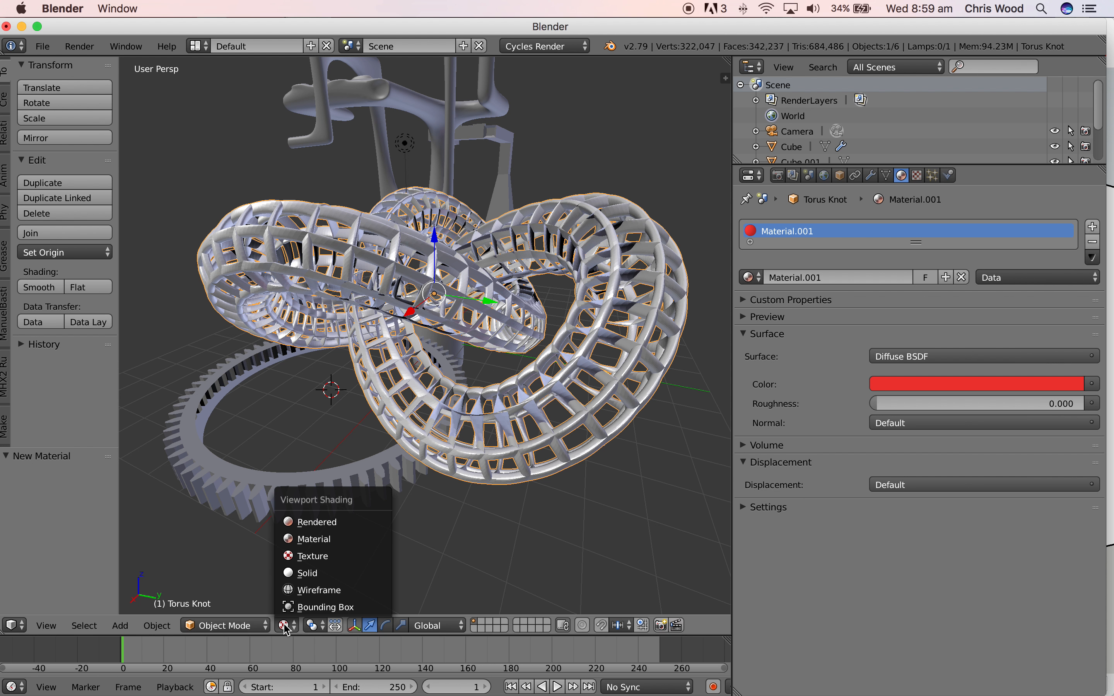
left_click(288, 542)
mouse_move(409, 459)
middle_mouse_down()
mouse_move(356, 474)
mouse_move(408, 466)
middle_mouse_up()
Change the torus knot material's diffuse color to green and lower its brightness to a dark green.
left_click(909, 383)
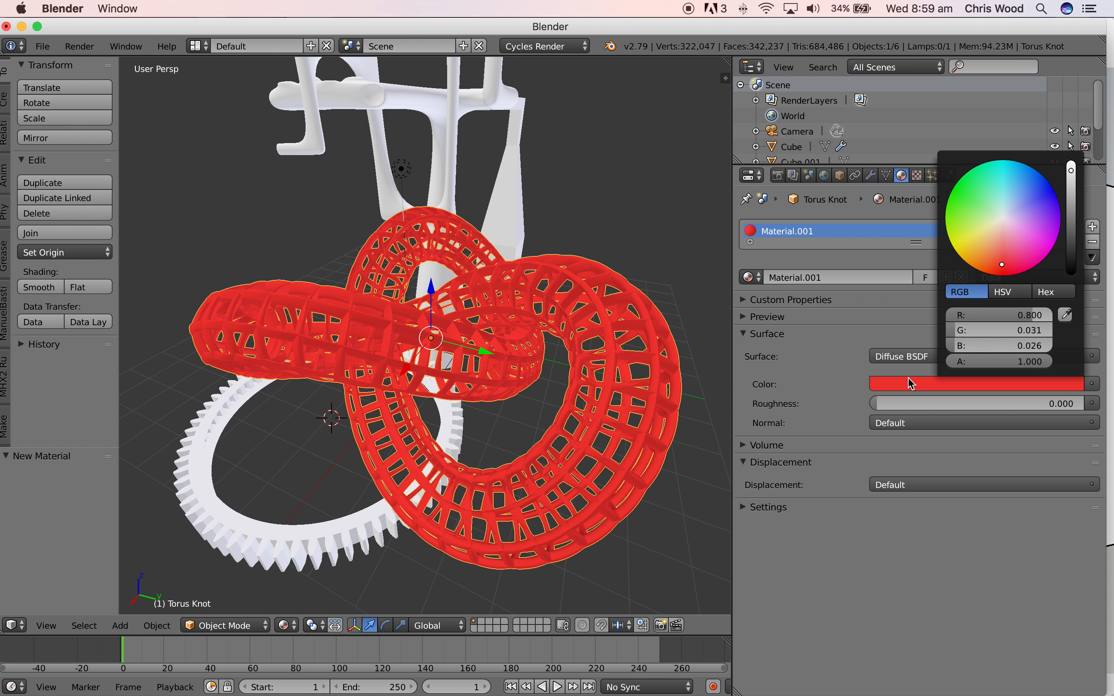
left_click_drag(995, 267, 968, 215)
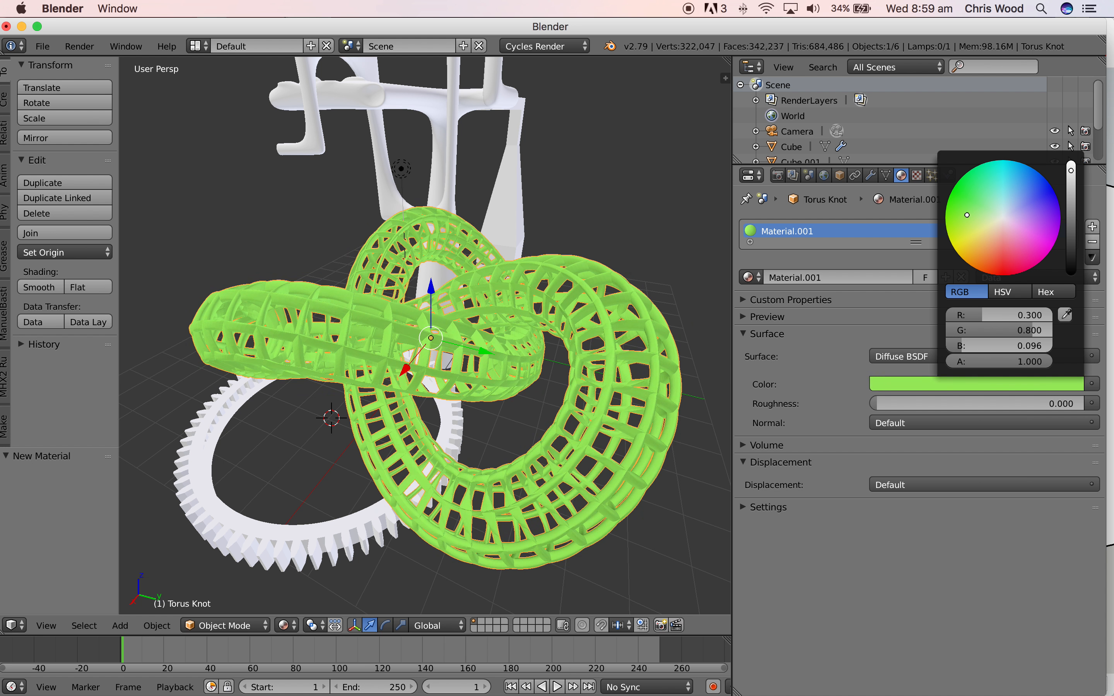
left_click_drag(1073, 171, 1071, 213)
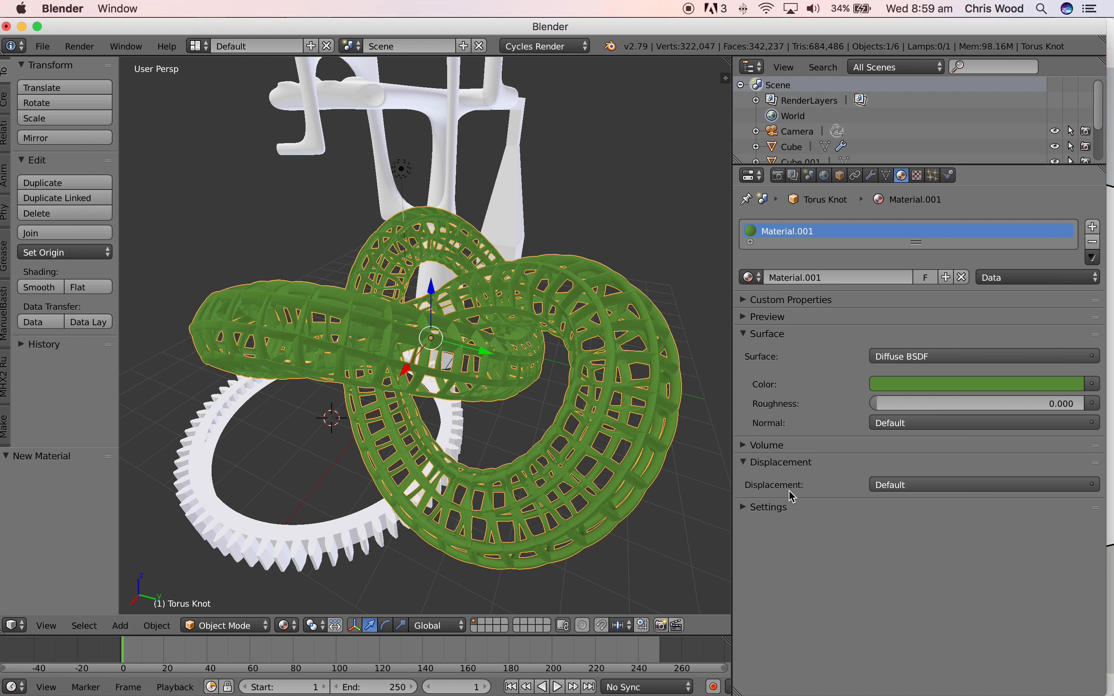
Change the torus knot material's surface shader to Glass BSDF.
left_click(918, 357)
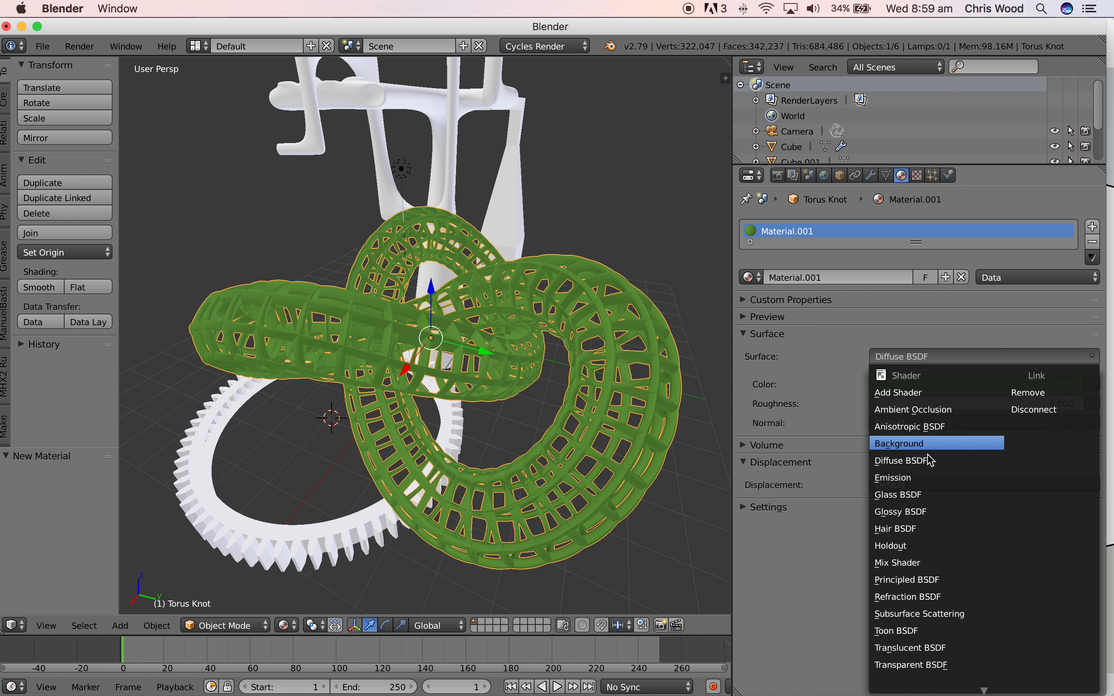
left_click(911, 495)
left_click(905, 355)
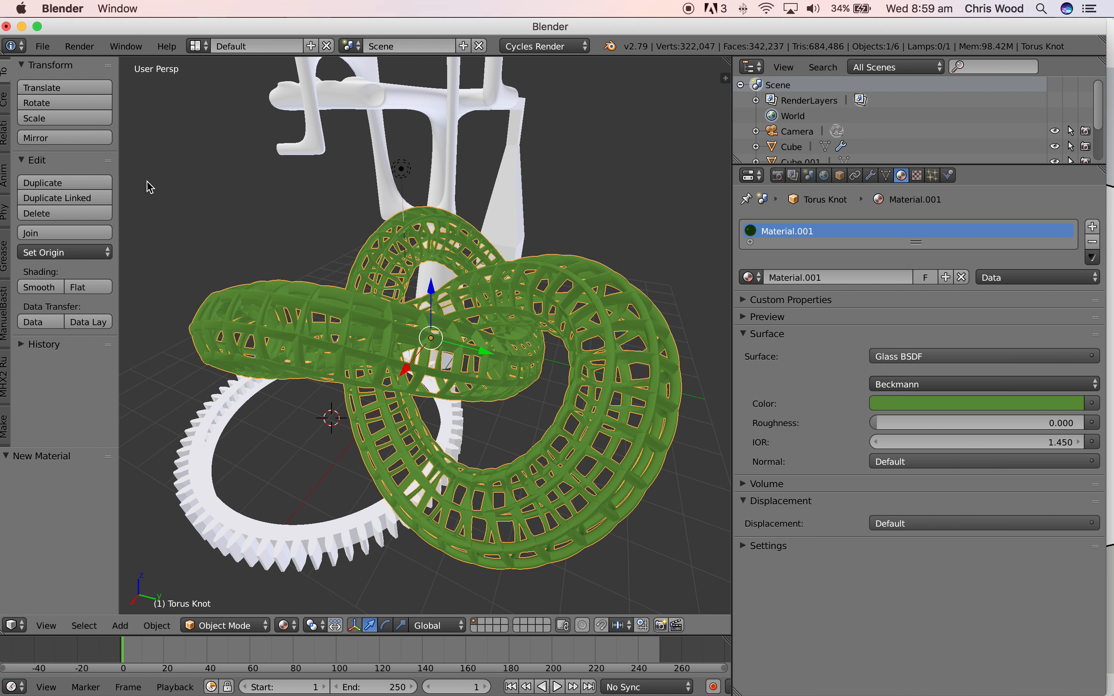
Preview the torus knot's glass material in the viewport with Rendered shading from several angles.
left_click(288, 626)
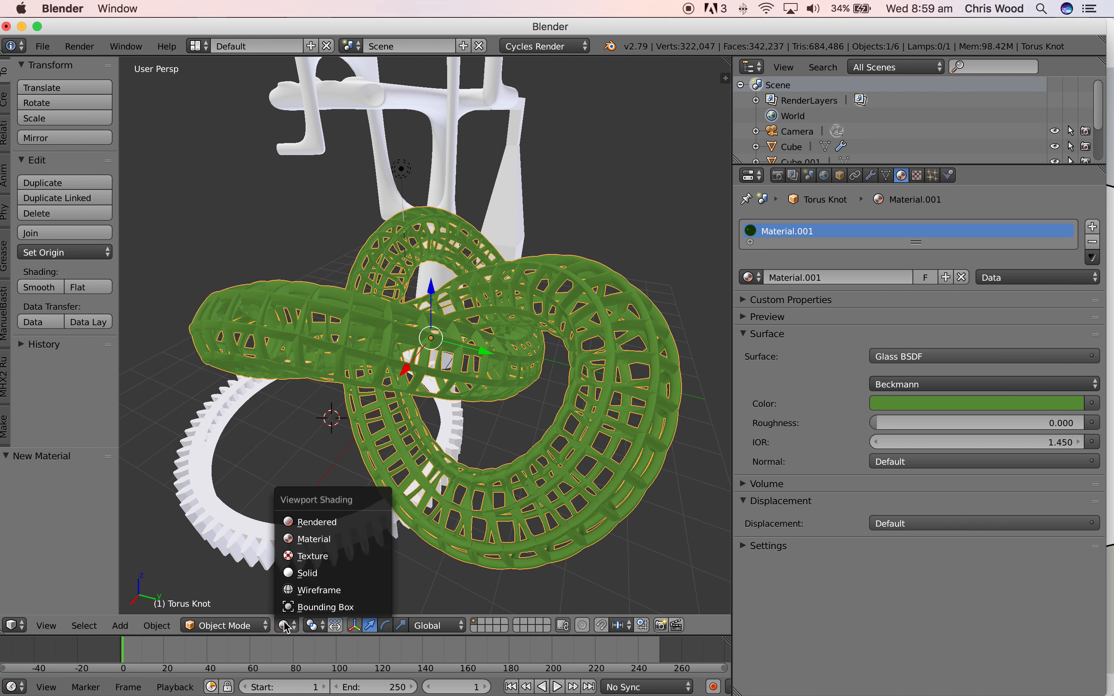
left_click(308, 522)
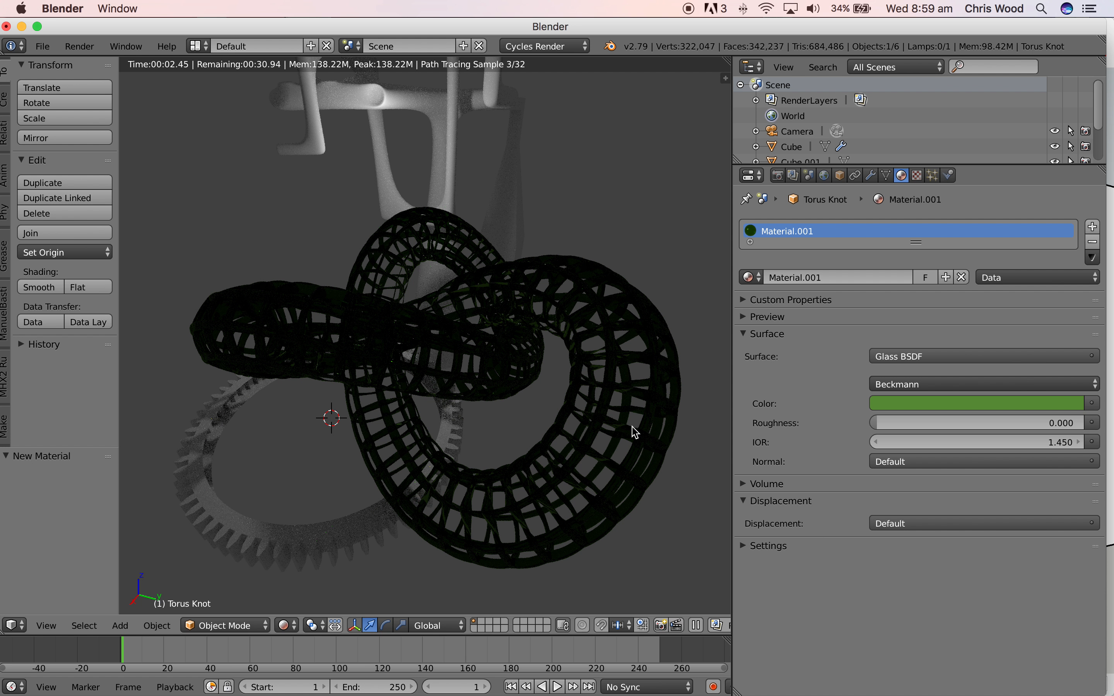
middle_click_drag(416, 403, 419, 378)
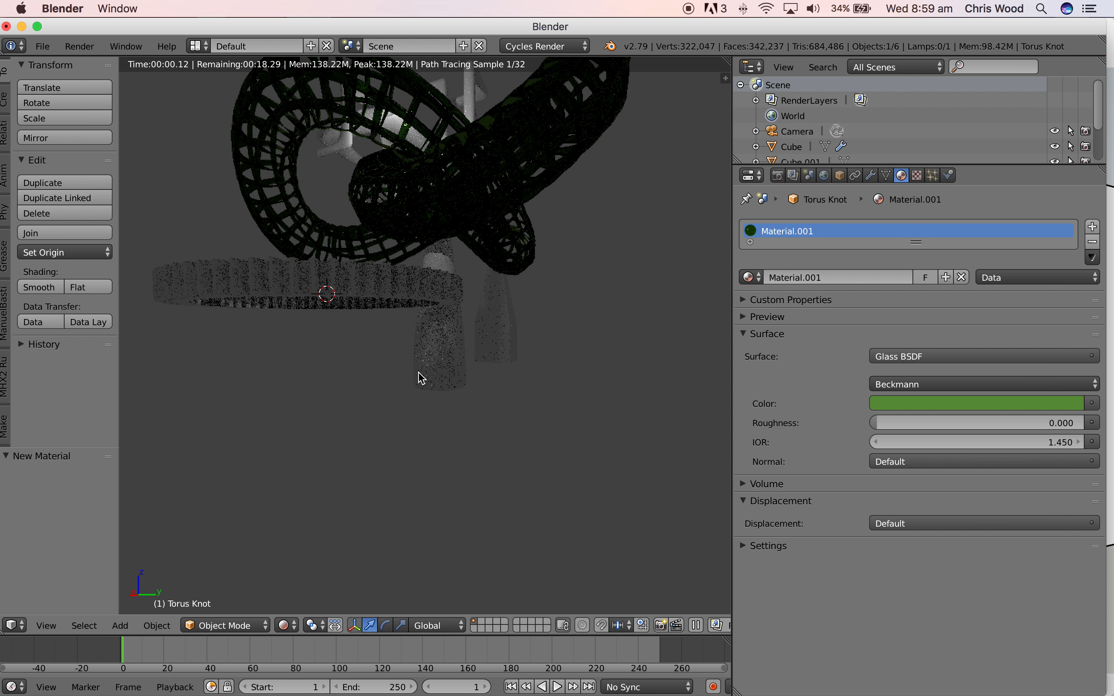
middle_click_drag(500, 368, 477, 384)
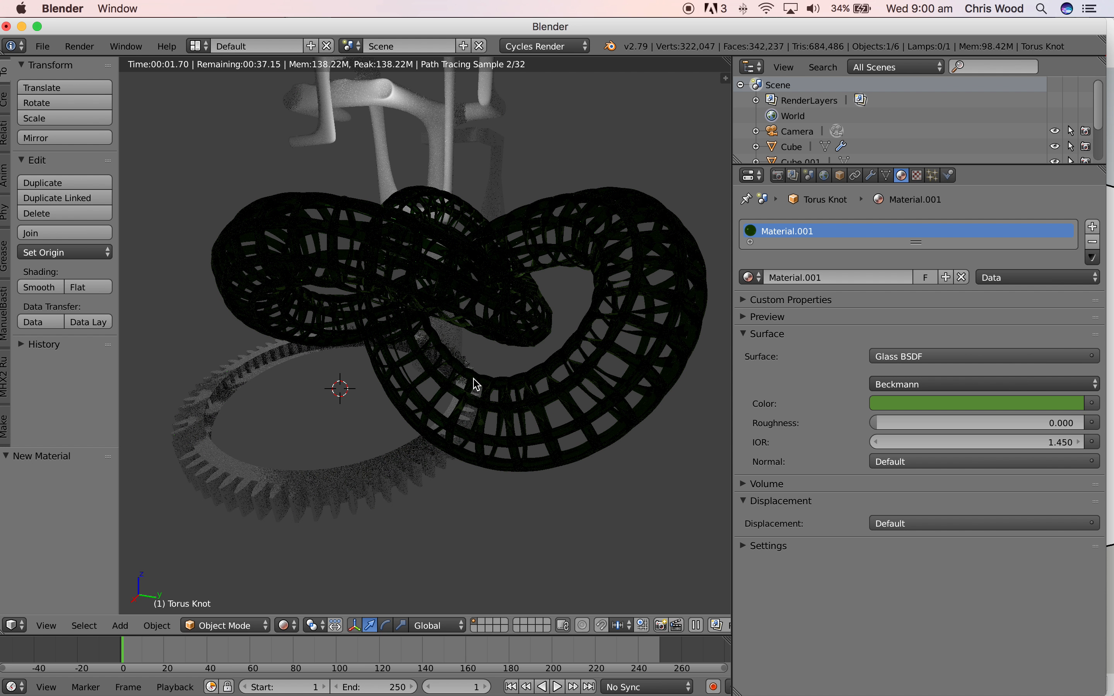
mouse_move(500, 397)
middle_mouse_down()
mouse_move(467, 406)
mouse_move(490, 411)
middle_mouse_up()
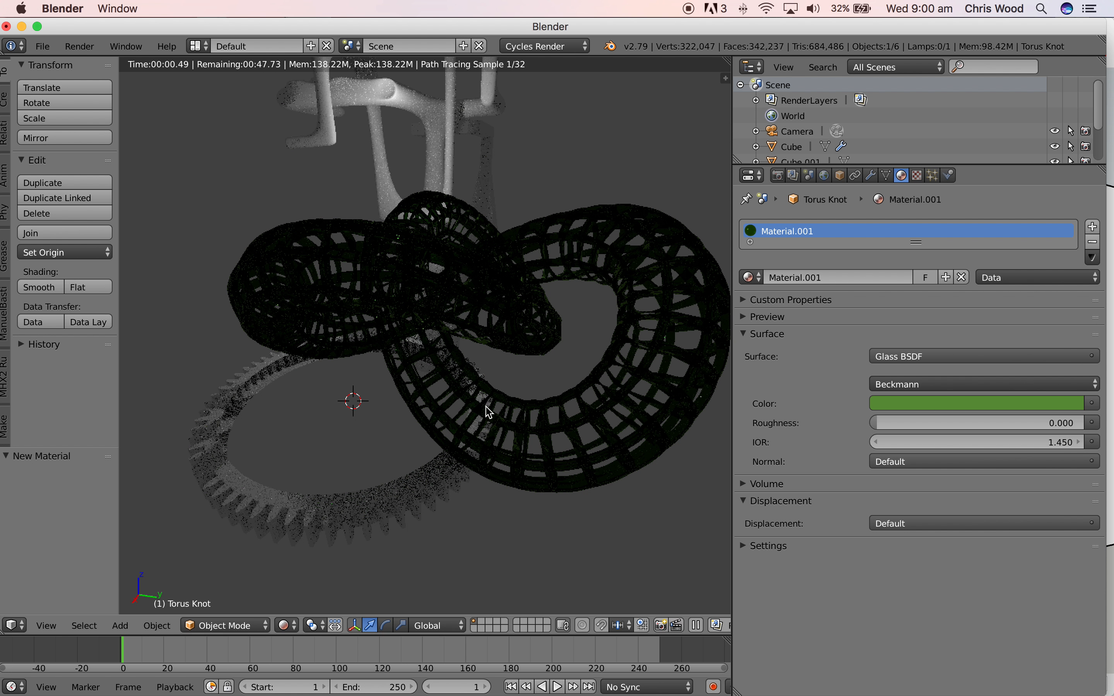
Change the torus knot material's surface shader to Glossy BSDF and set its roughness to about 0.115.
left_click(935, 355)
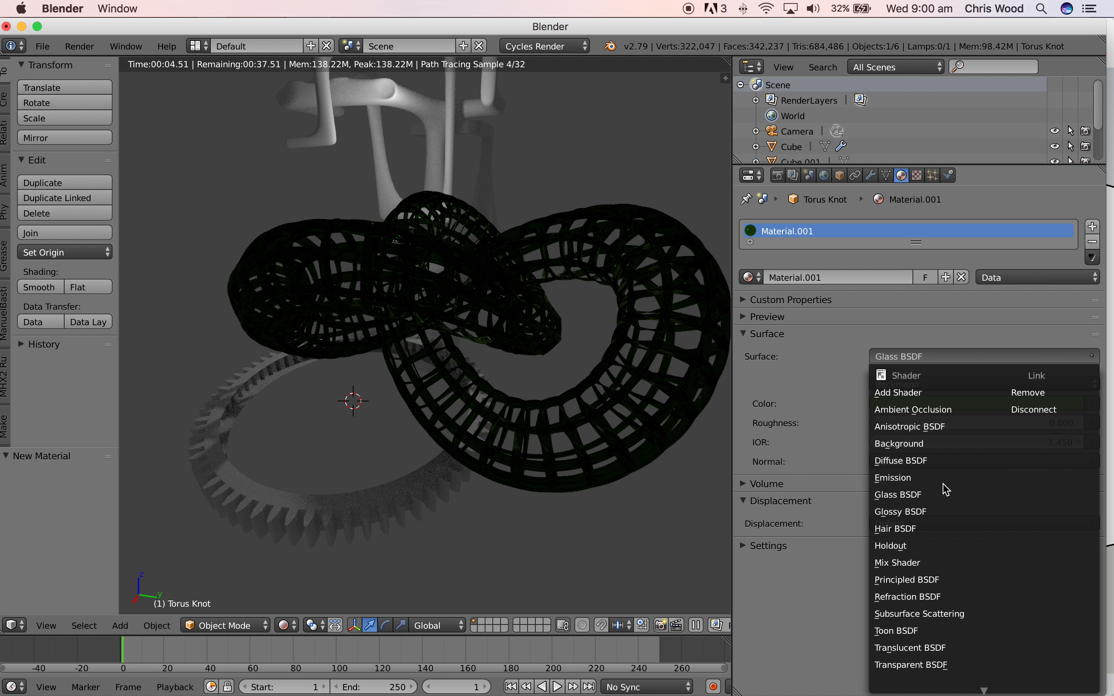
left_click(928, 512)
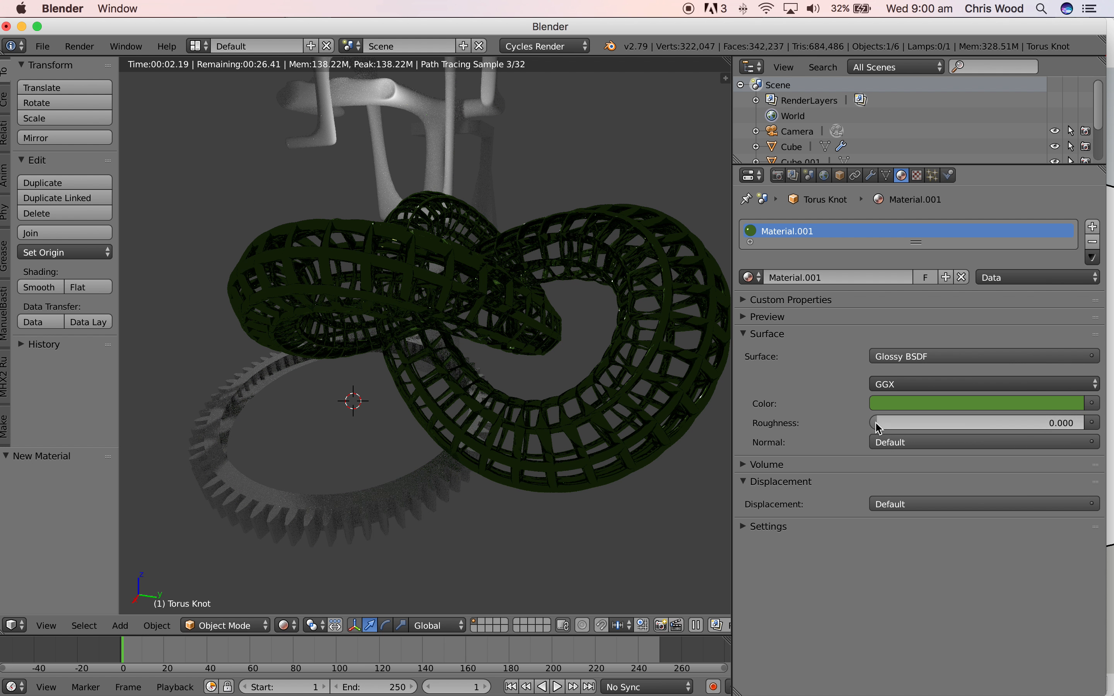
mouse_move(898, 423)
left_mouse_down()
mouse_move(923, 423)
mouse_move(898, 428)
left_mouse_up()
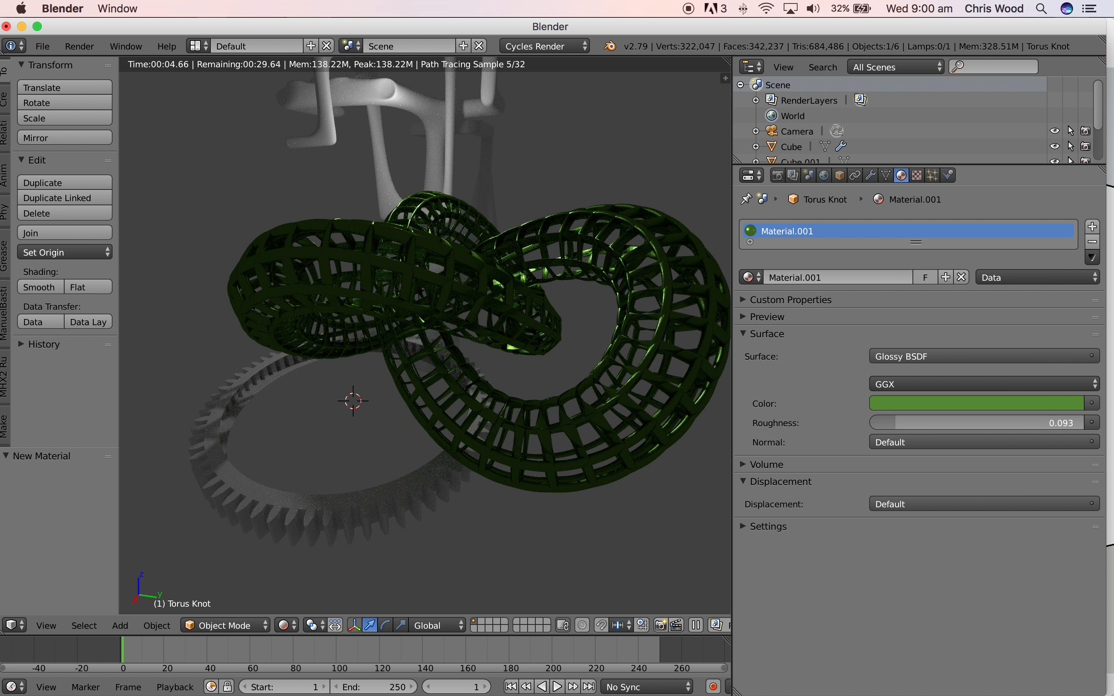
left_click_drag(898, 423, 900, 423)
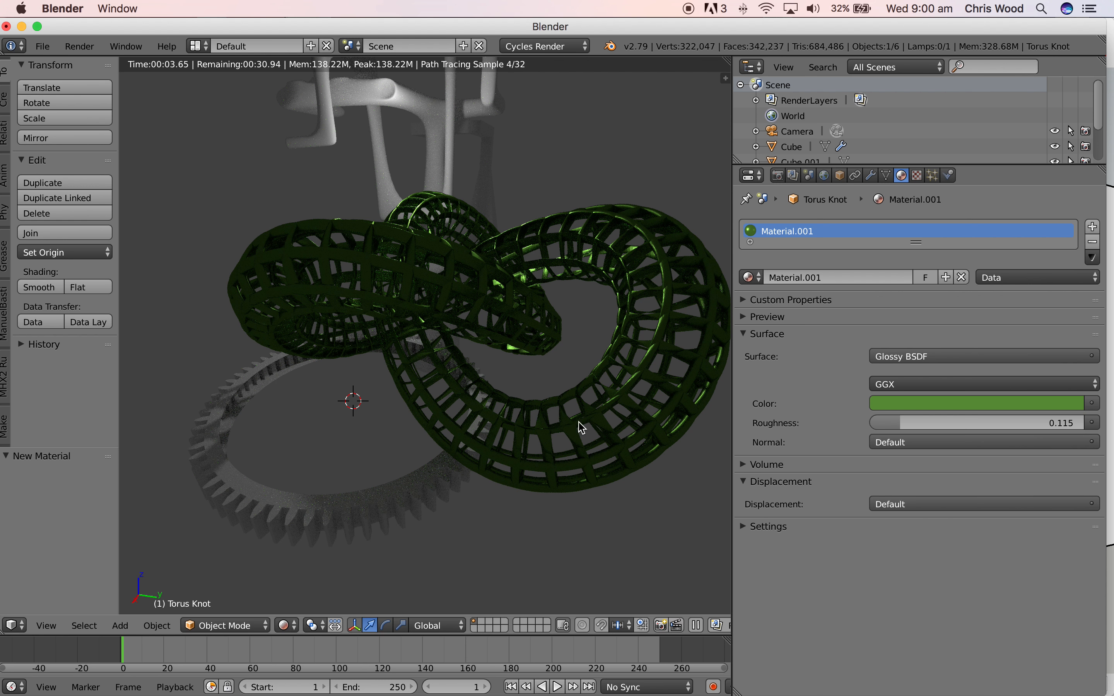
Change the torus knot material's surface shader to Principled BSDF and set Metallic to 1.
left_click(906, 358)
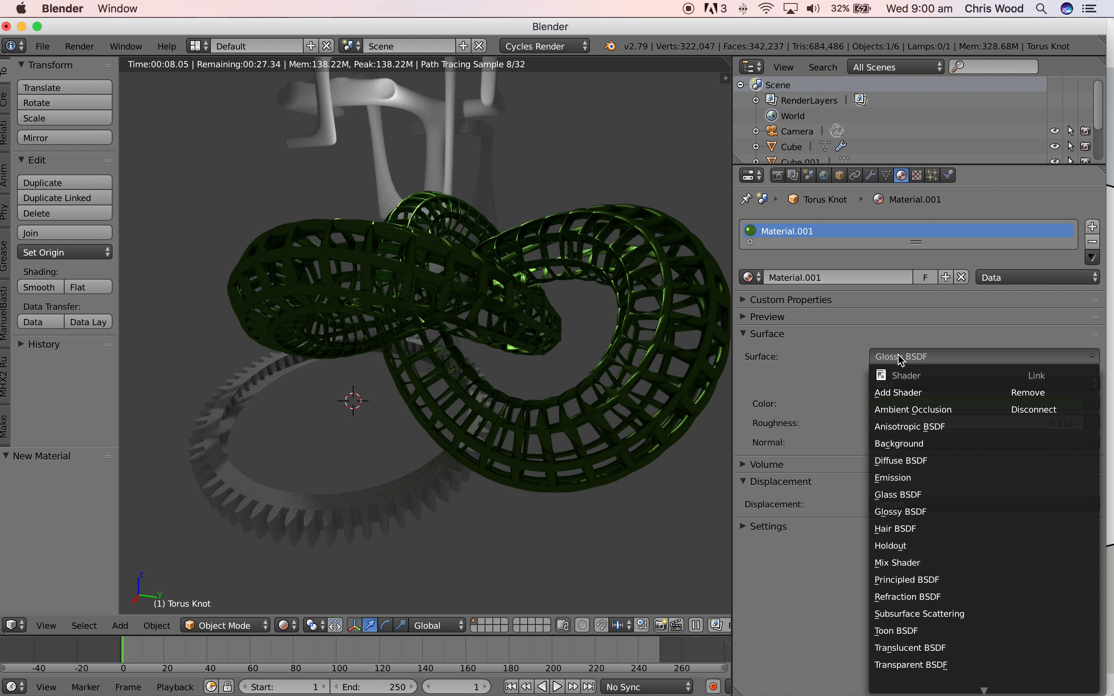
left_click(903, 581)
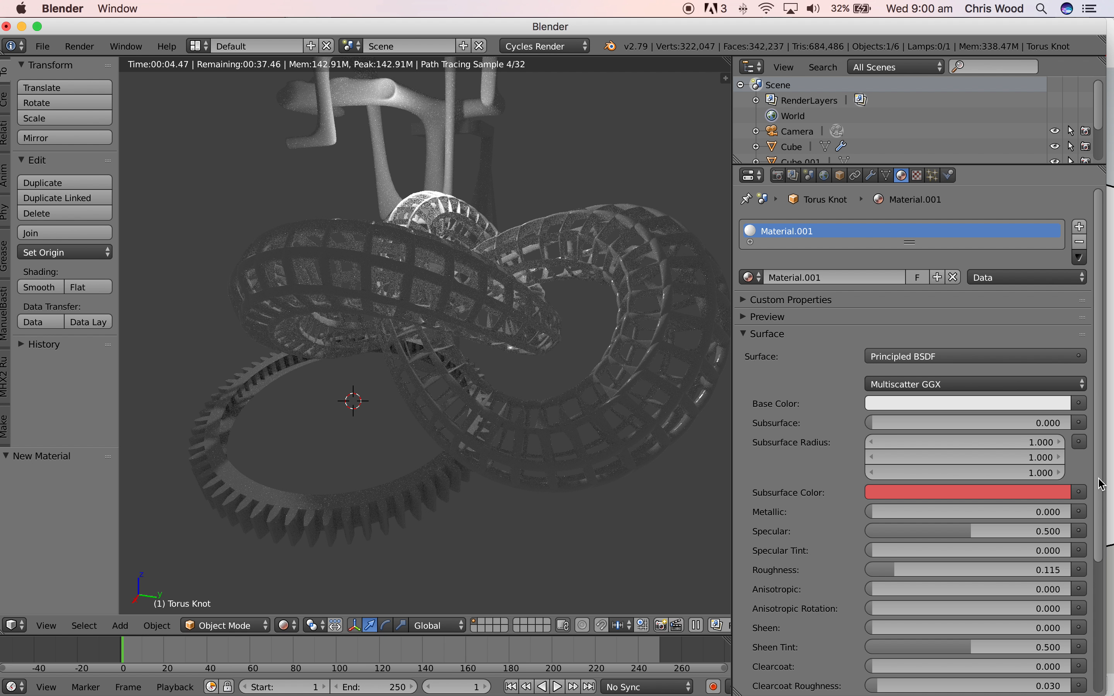
left_click_drag(1101, 482, 1091, 613)
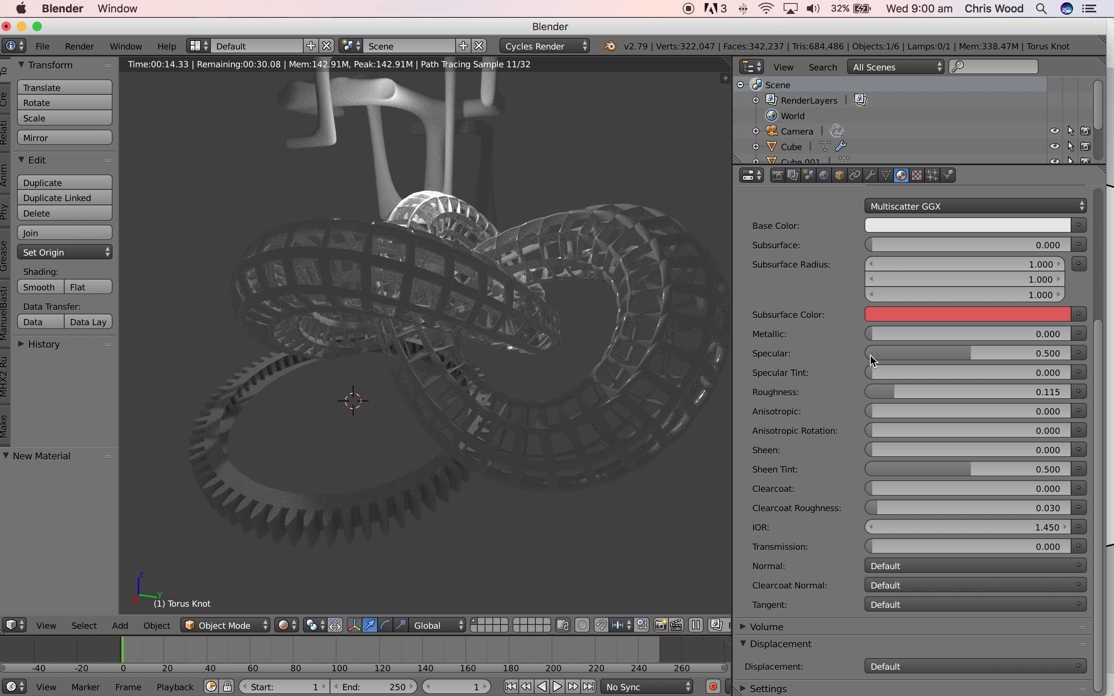
left_click_drag(870, 331, 871, 331)
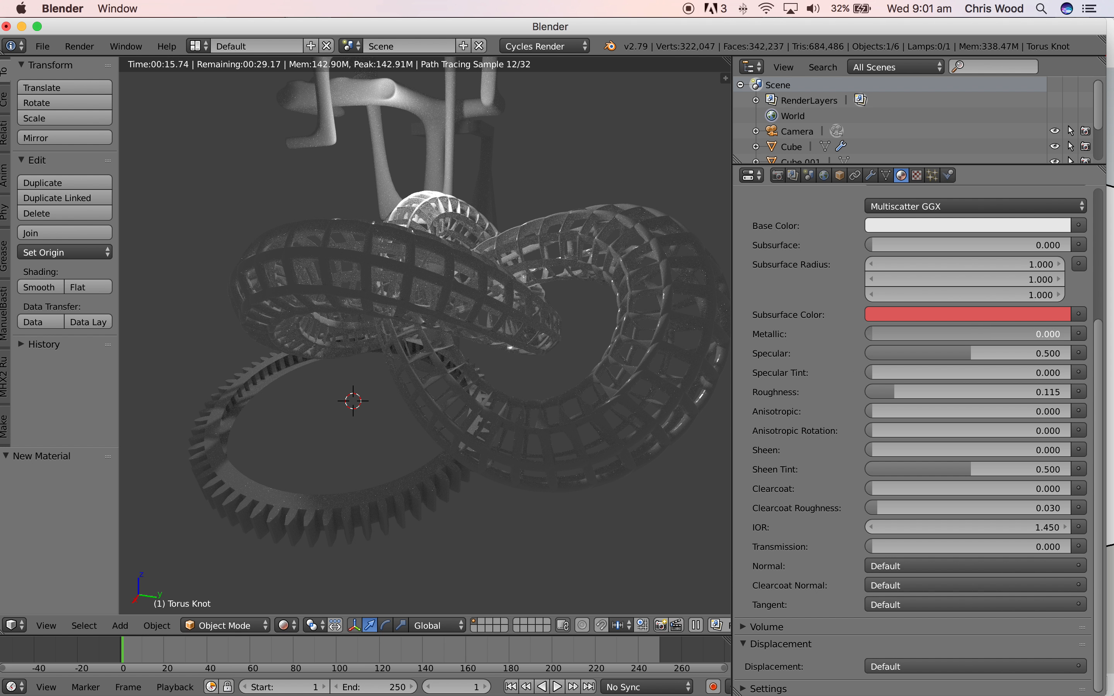
type("1")
key("Return")
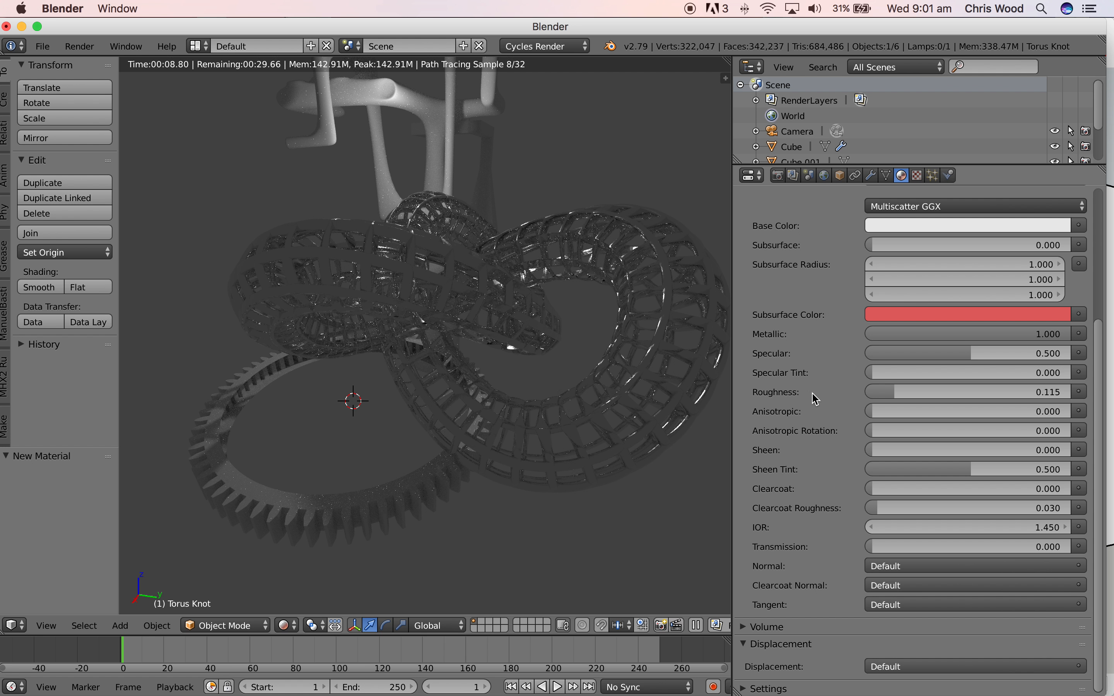
Set the Principled BSDF roughness to about 0.263 and its base color to bright green.
left_click_drag(898, 391, 928, 391)
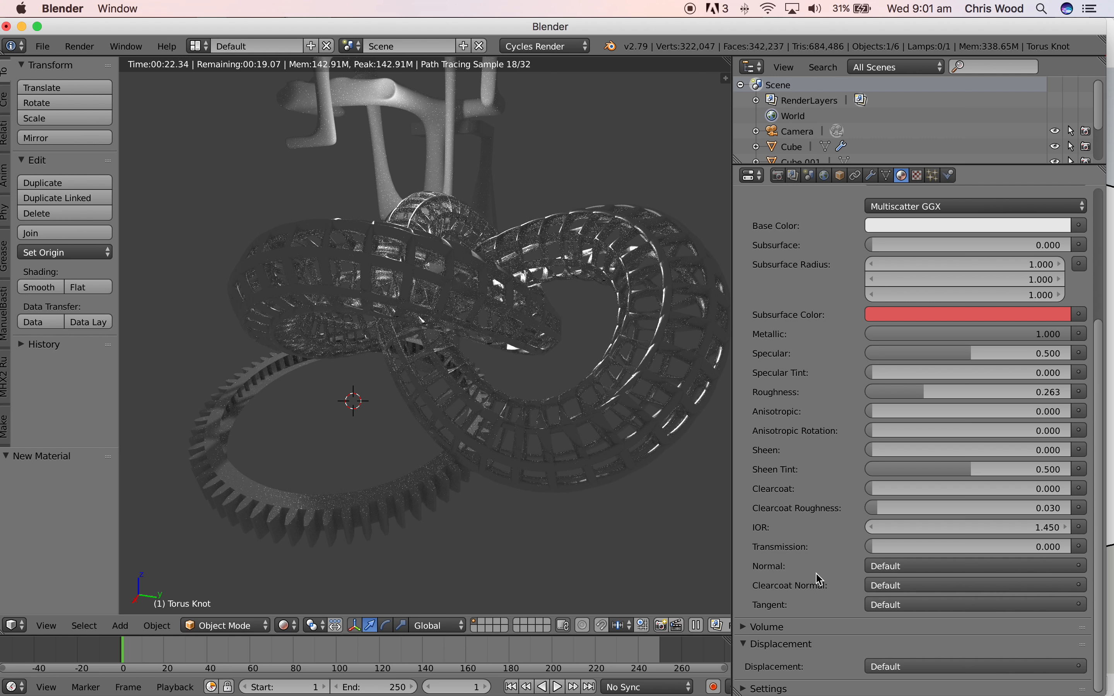
left_click(967, 226)
left_click(966, 283)
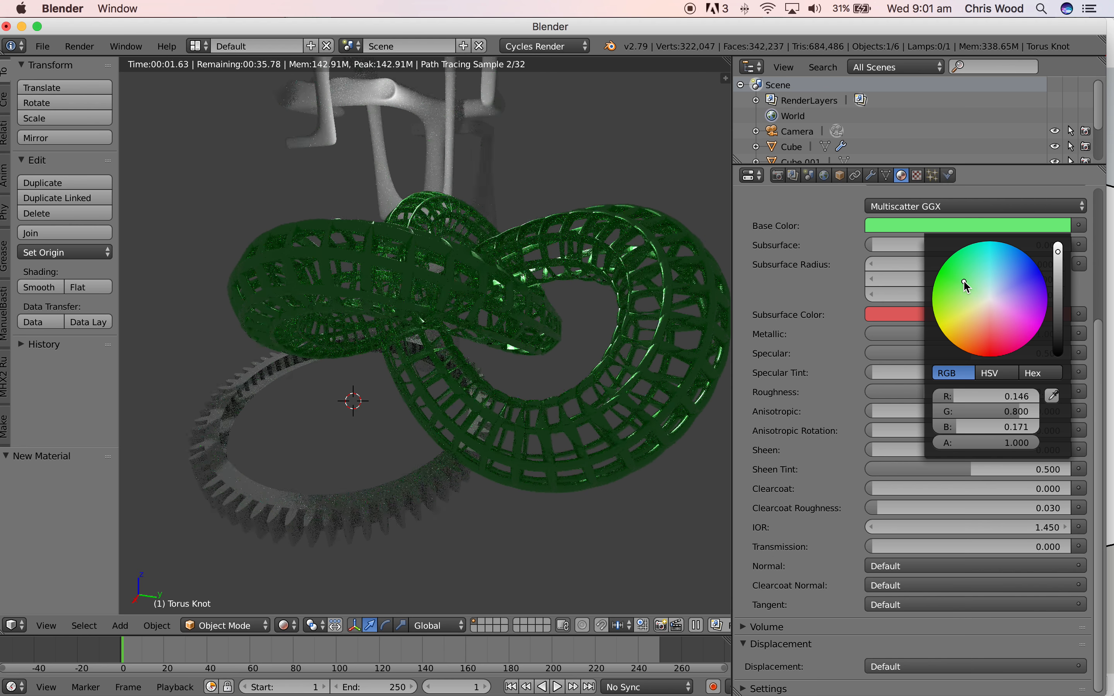
left_click_drag(964, 280, 960, 277)
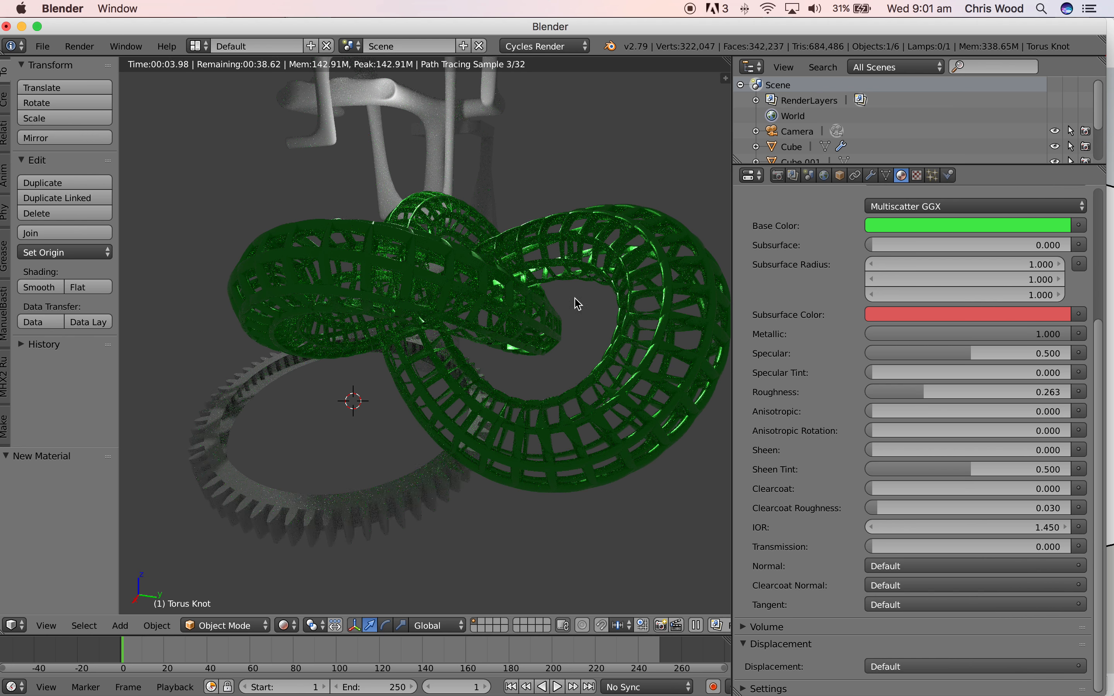
Check the green metallic torus knot from another side and return the viewport to Solid shading.
middle_click_drag(341, 357, 511, 336)
scroll(518, 333, "up", 3)
scroll(518, 333, "down", 4)
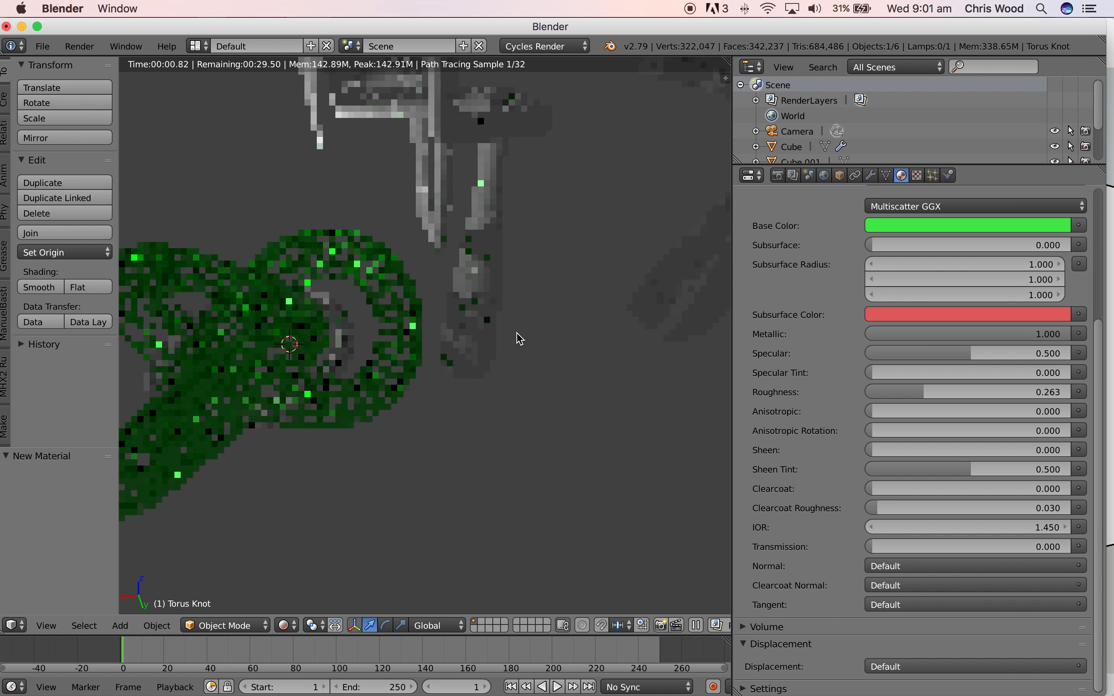
left_click(287, 625)
left_click(327, 575)
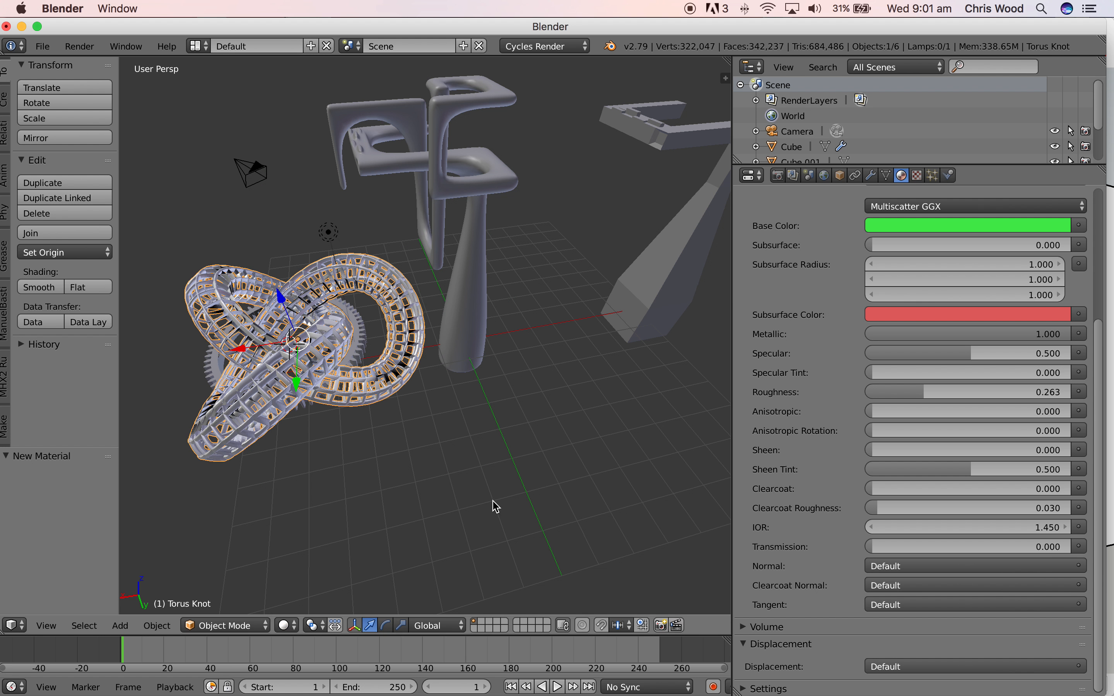
Select the angular, unsmoothed post and enlarge the timeline area to roughly a third of the window's height.
mouse_move(510, 498)
middle_mouse_down()
mouse_move(435, 522)
mouse_move(424, 500)
middle_mouse_up()
right_click(586, 291)
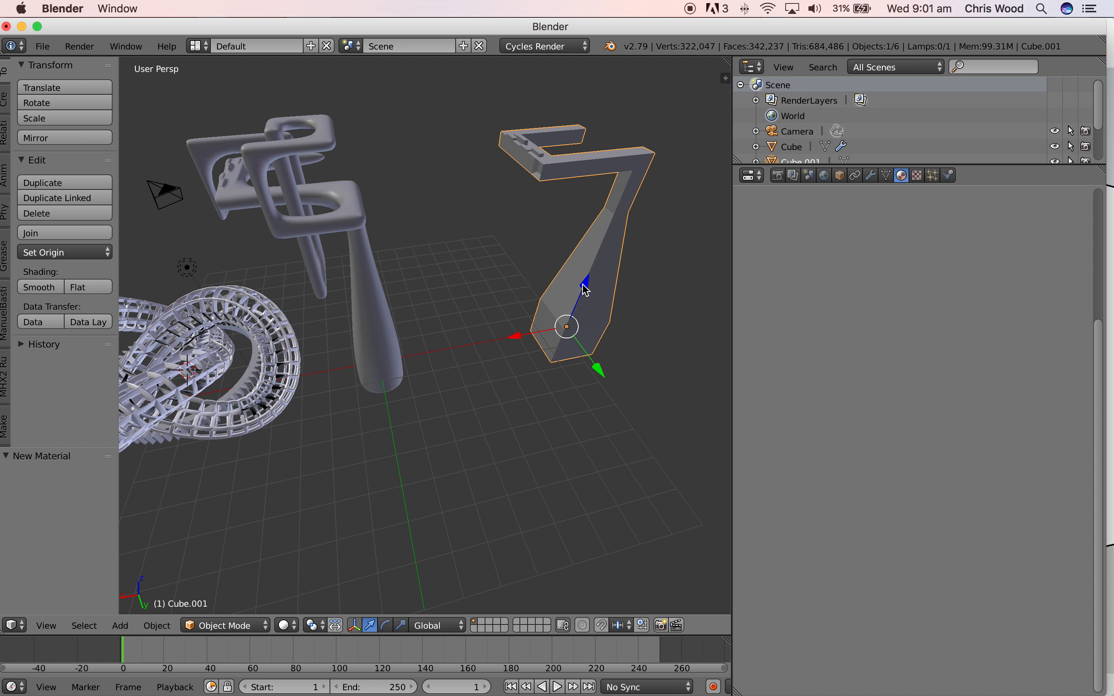
middle_click_drag(598, 315, 584, 310)
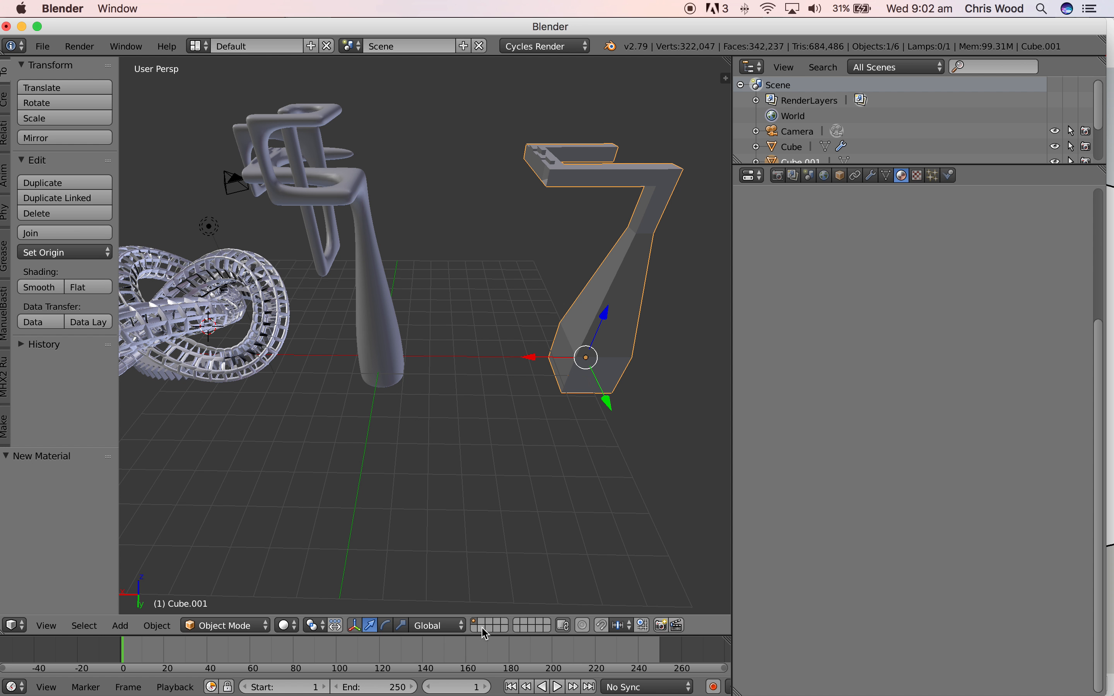
left_click_drag(482, 634, 482, 463)
scroll(534, 302, "down", 4)
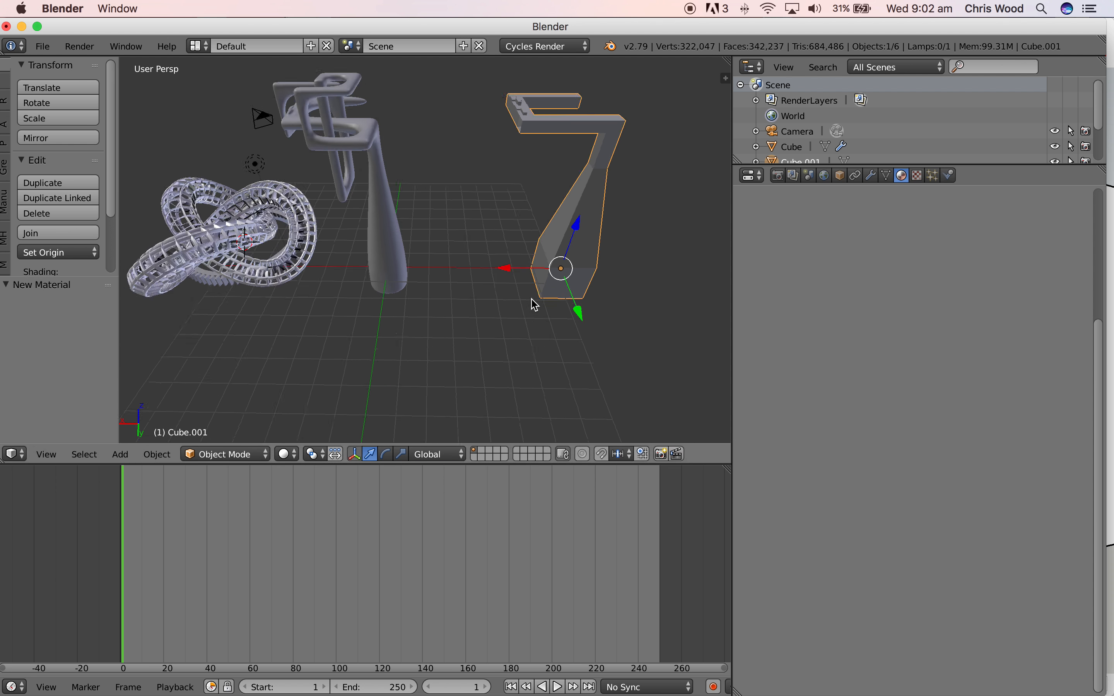
Enter Edit Mode on the angular post and select its entire mesh.
scroll(515, 318, "up", 3)
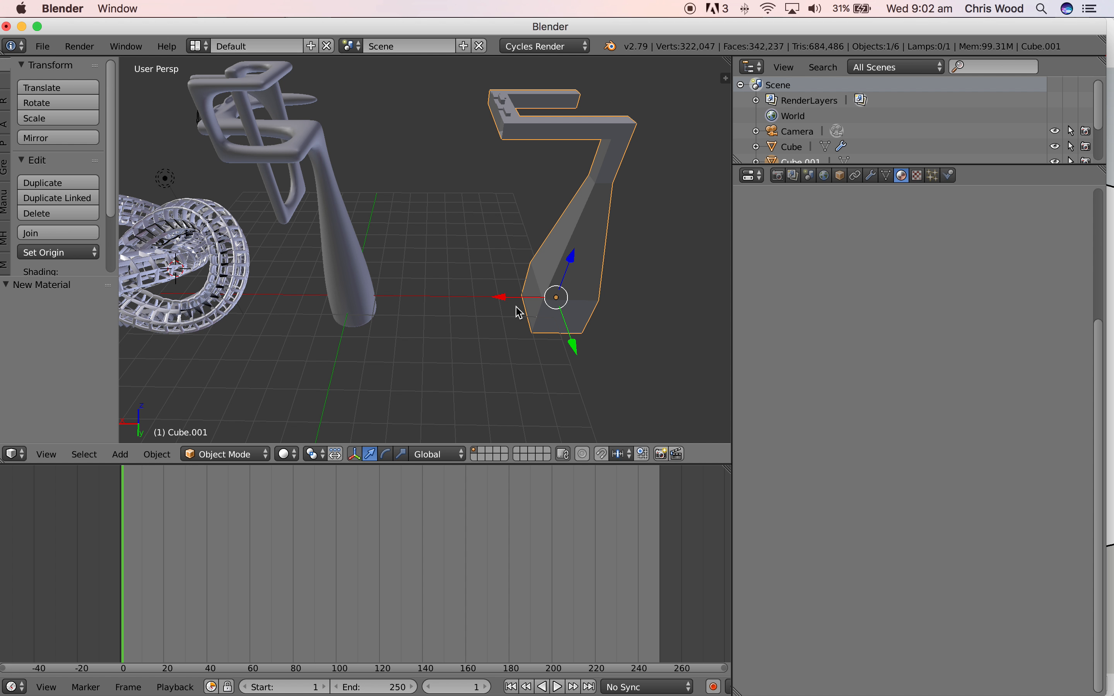
scroll(359, 391, "down", 1)
left_click(237, 454)
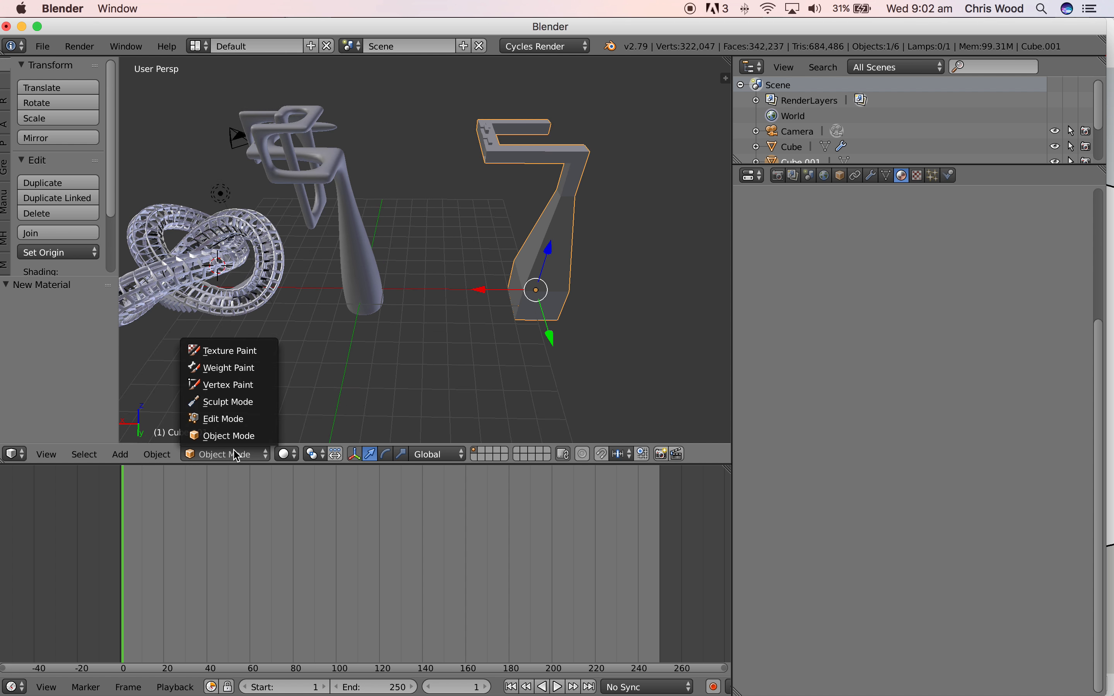
left_click(225, 418)
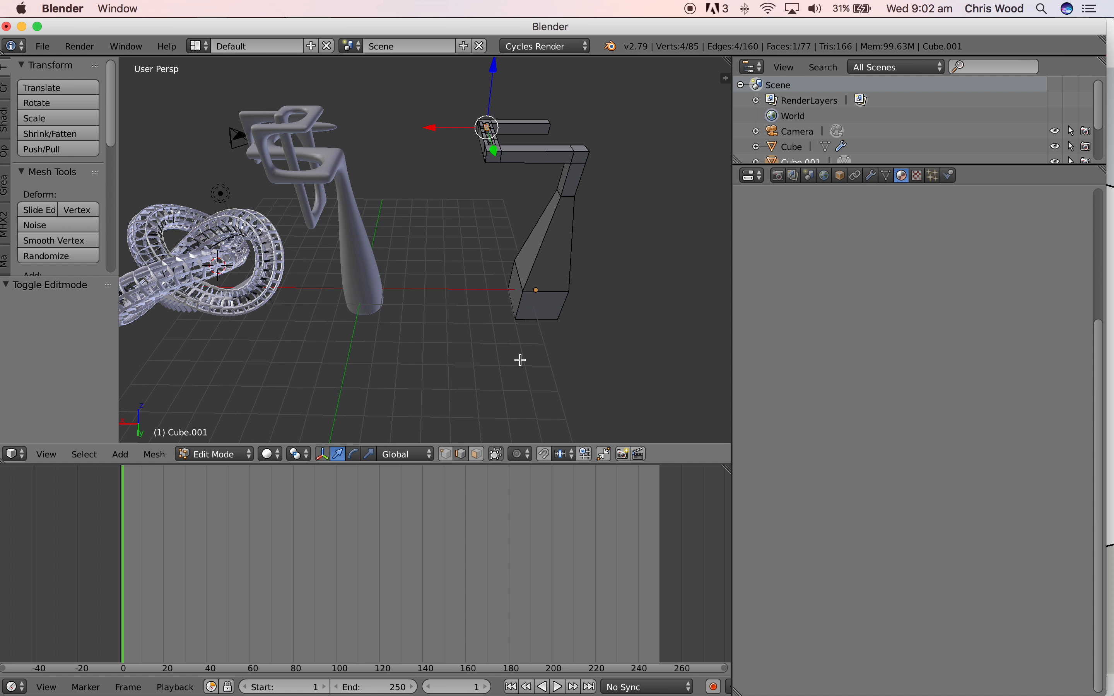
key("a")
key("a")
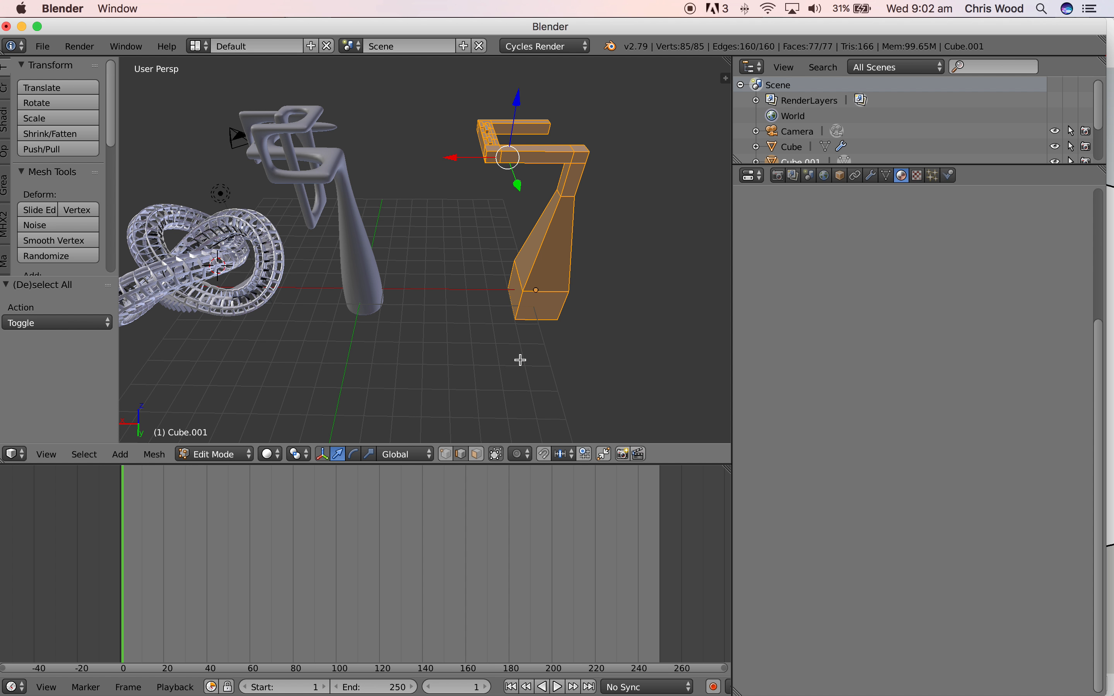
Find the (De)select All command by searching for "select all" and run it twice, deselecting and reselecting the post's whole mesh.
key("space")
type("Joi")
key("BackSpace")
key("BackSpace")
key("BackSpace")
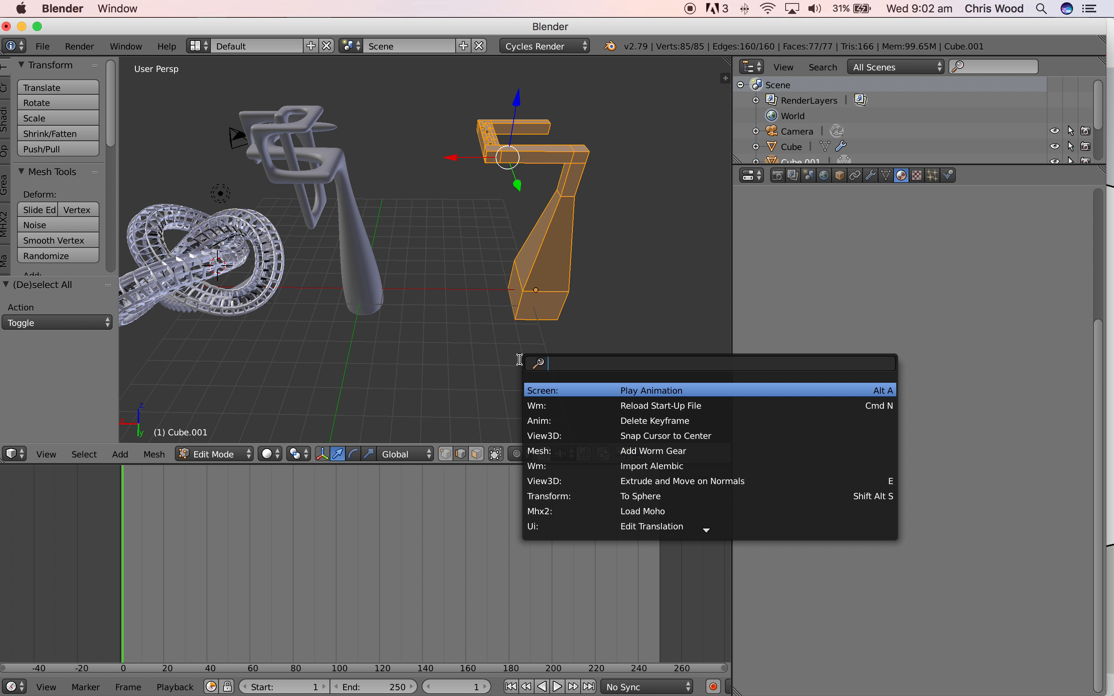
type("sele")
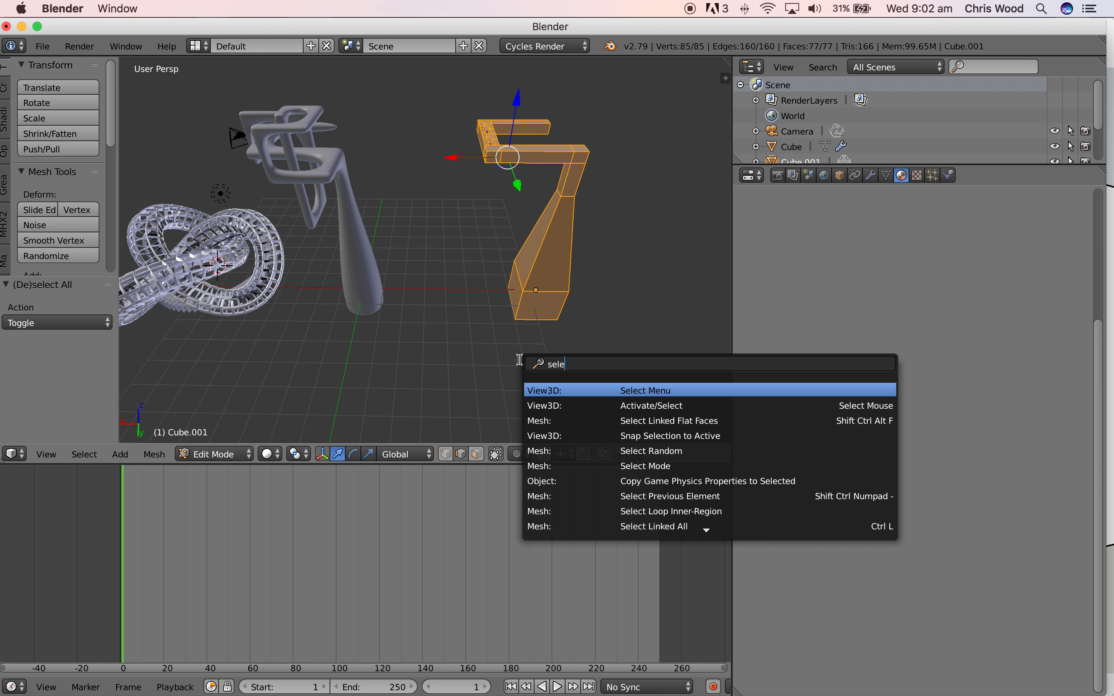
type("ct all")
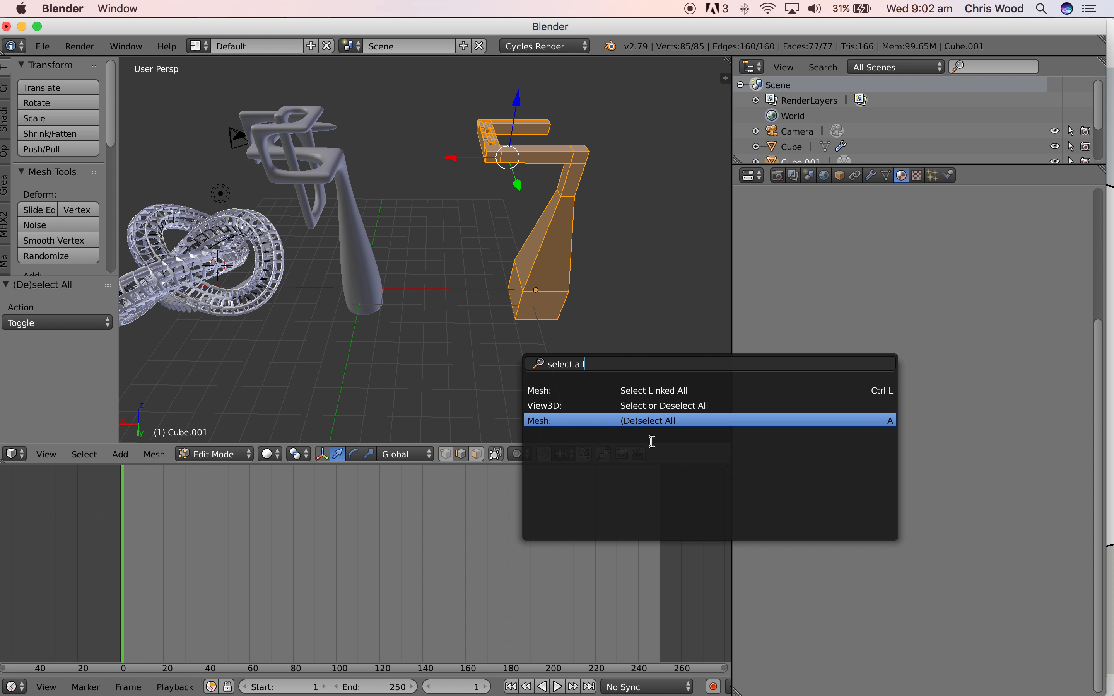
left_click(644, 421)
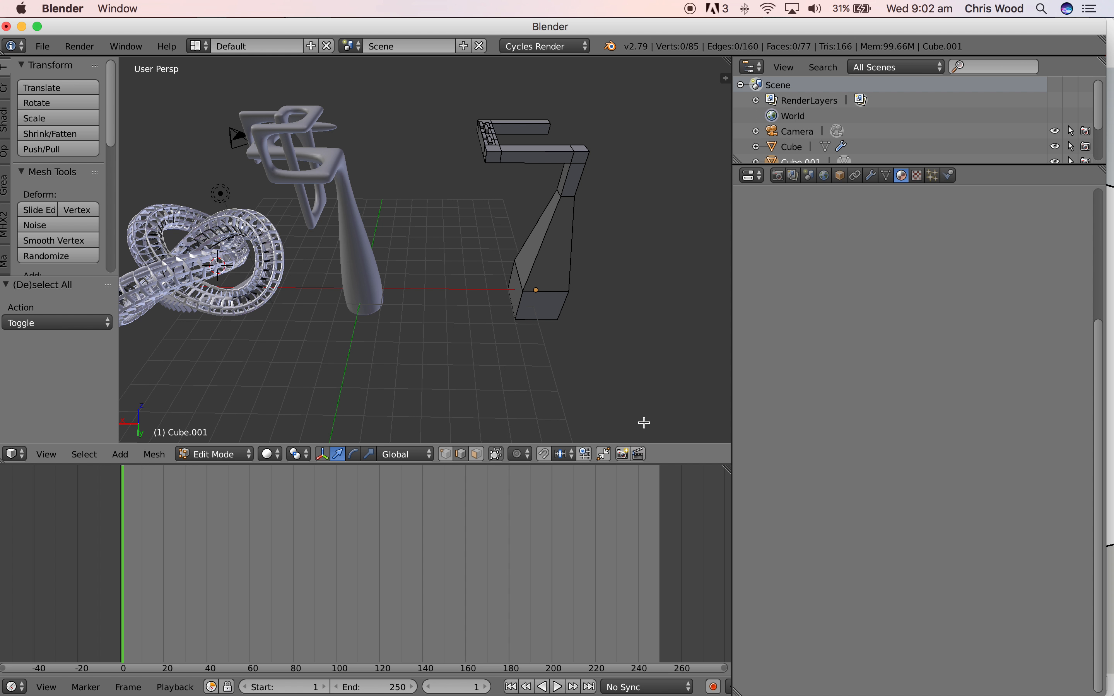
key("space")
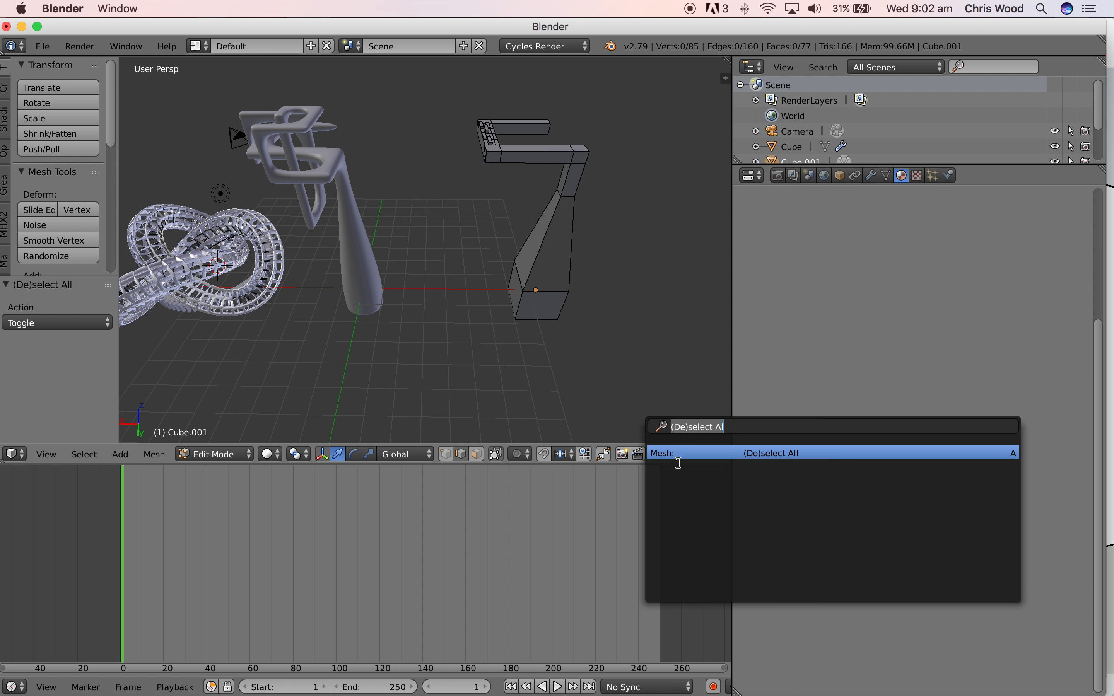
left_click(751, 454)
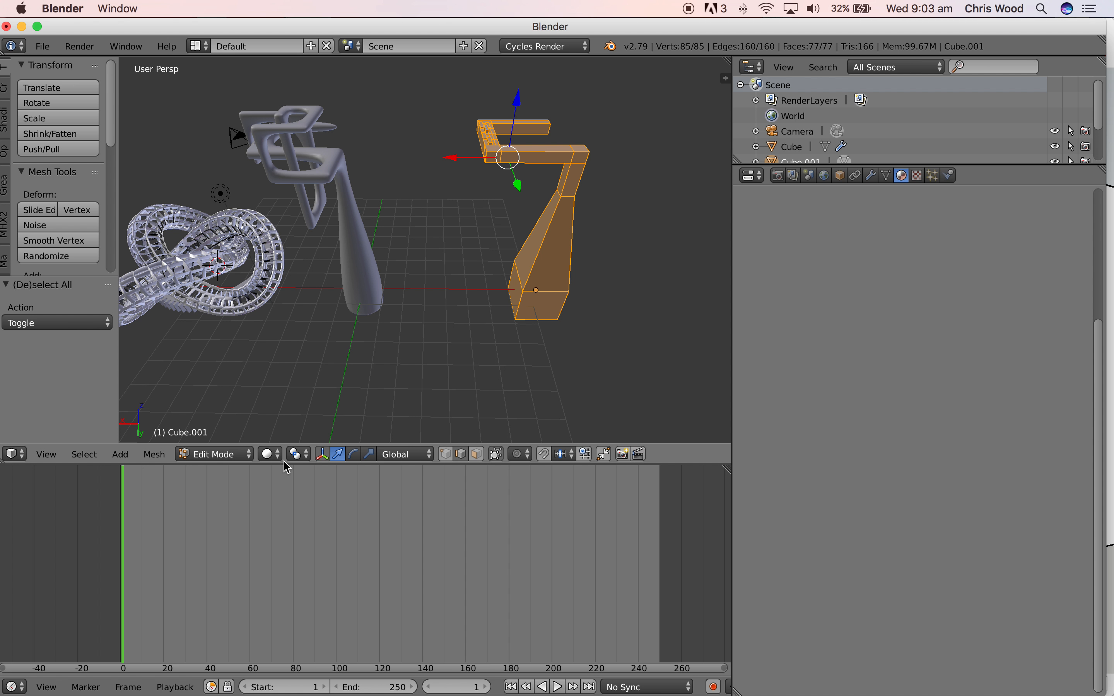
Enlarge the timeline area to roughly two fifths of the window's height.
left_click_drag(281, 465, 278, 400)
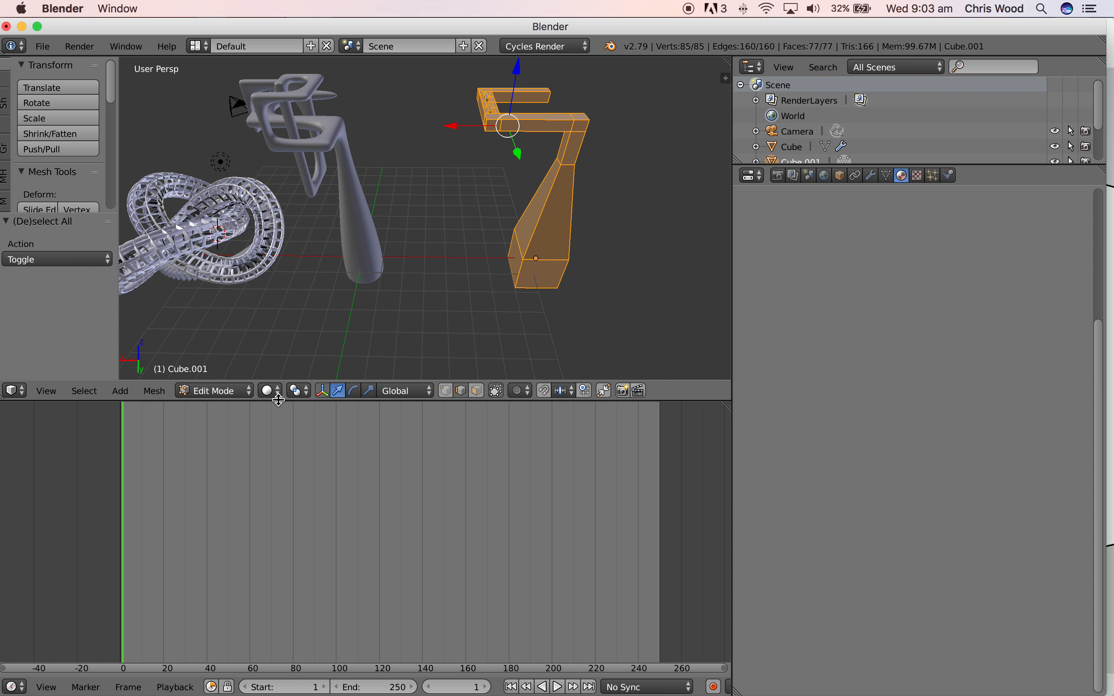
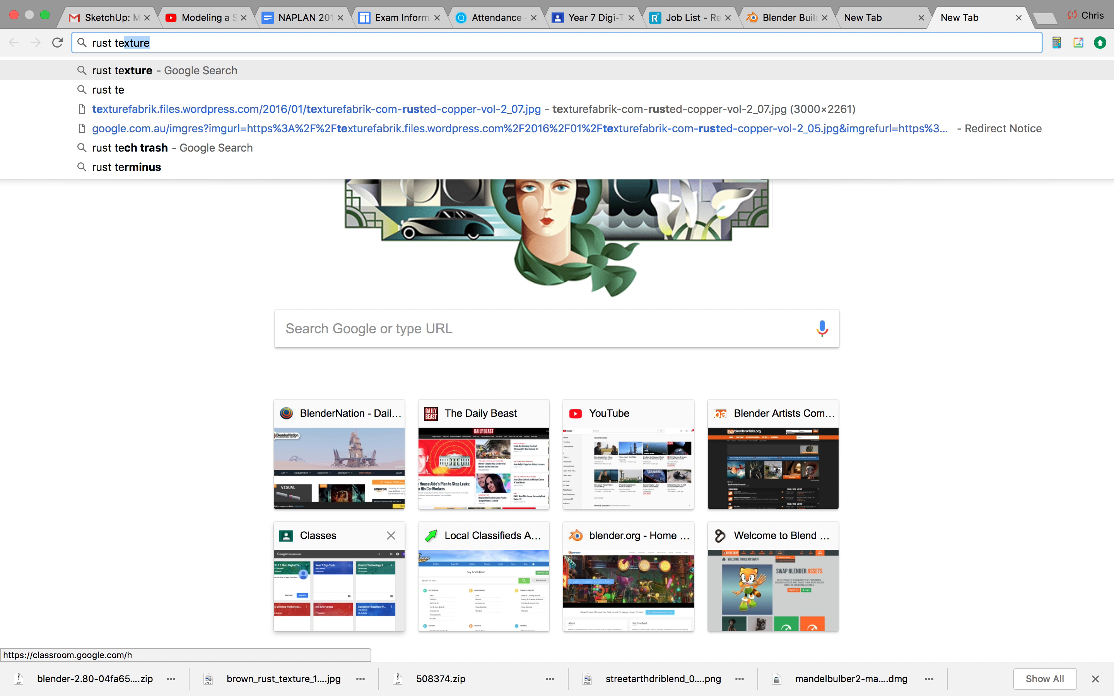
In Chrome, search Google Images for "rust texture" and restrict the results to larger than 4 MP (2272×1704).
key("Return")
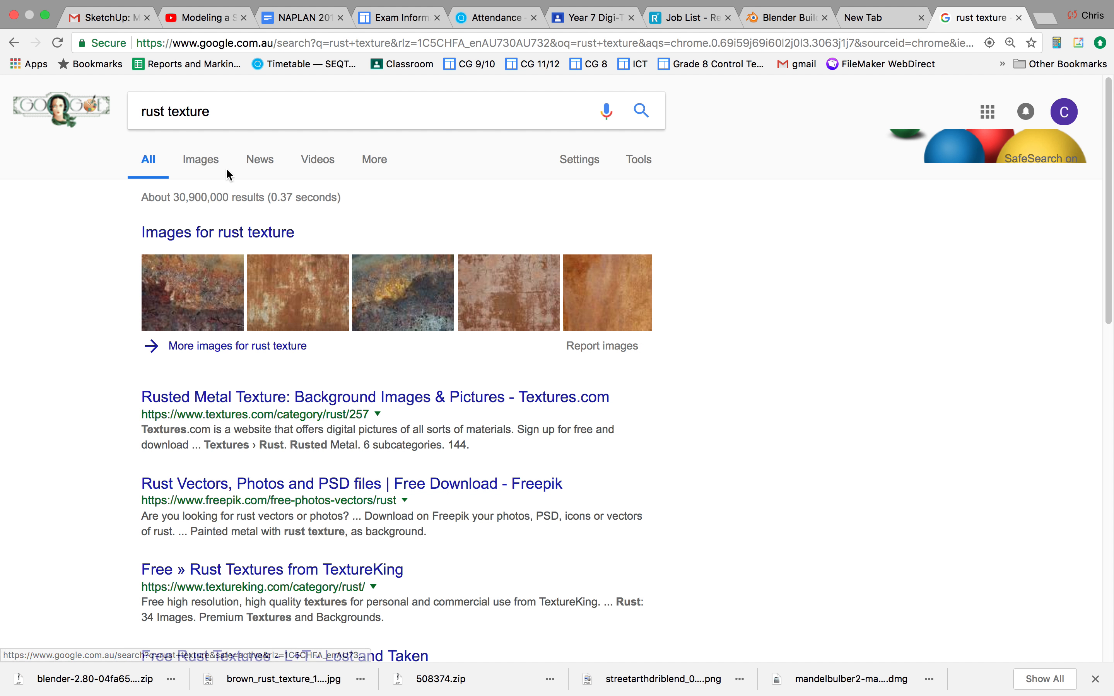
left_click(205, 163)
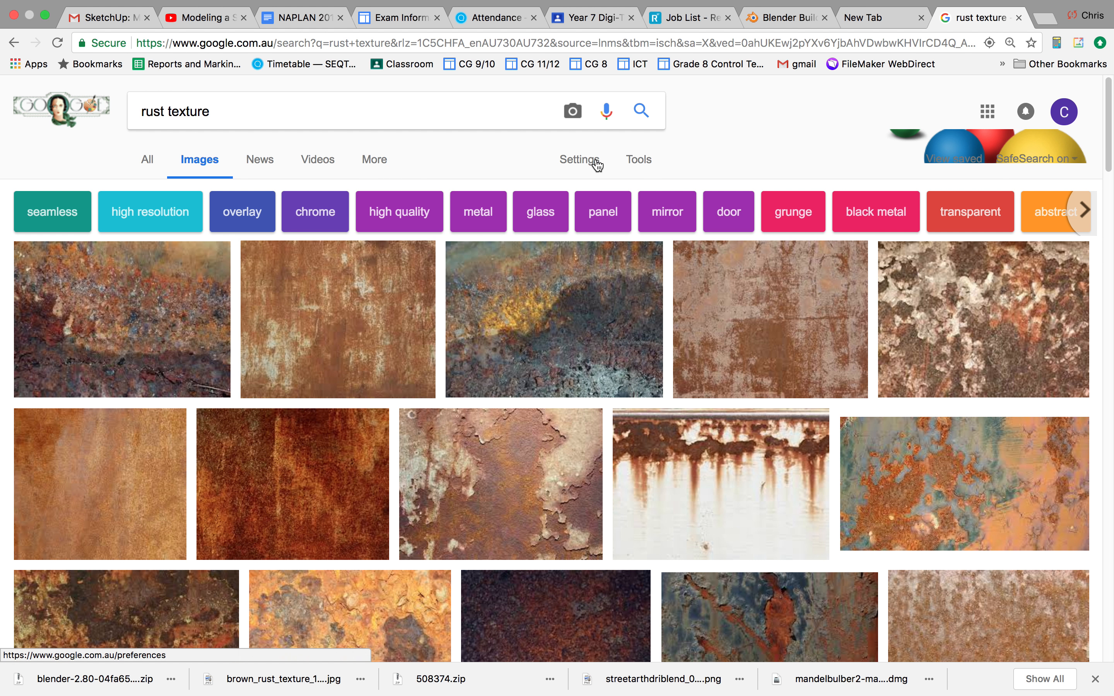
left_click(640, 162)
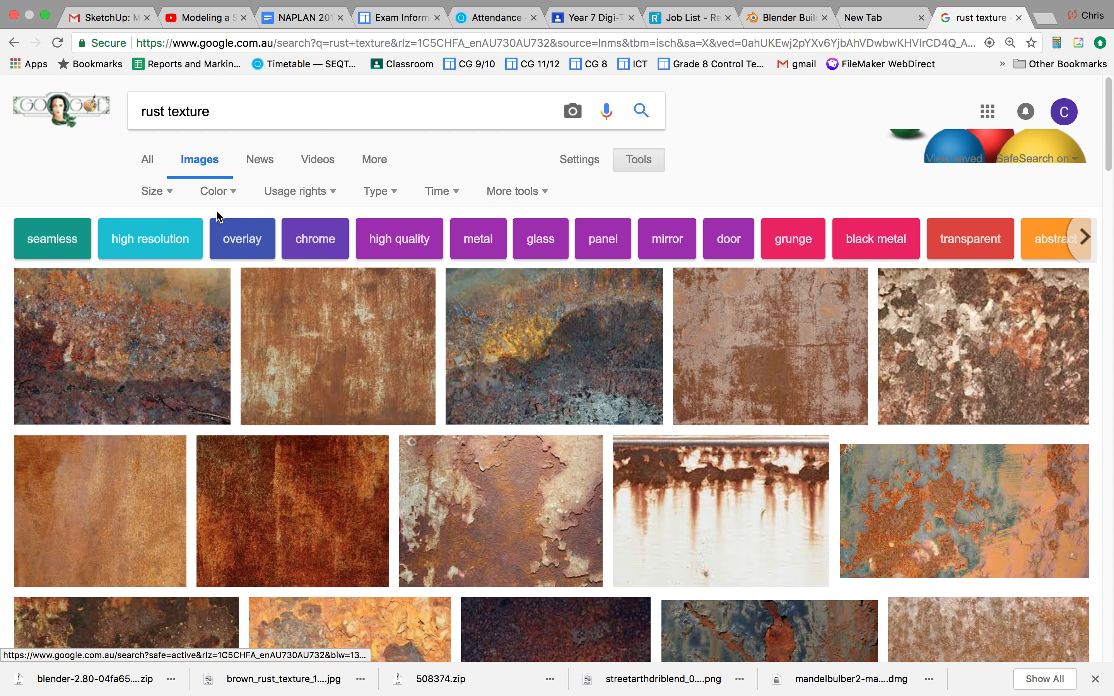
left_click(167, 191)
mouse_move(196, 317)
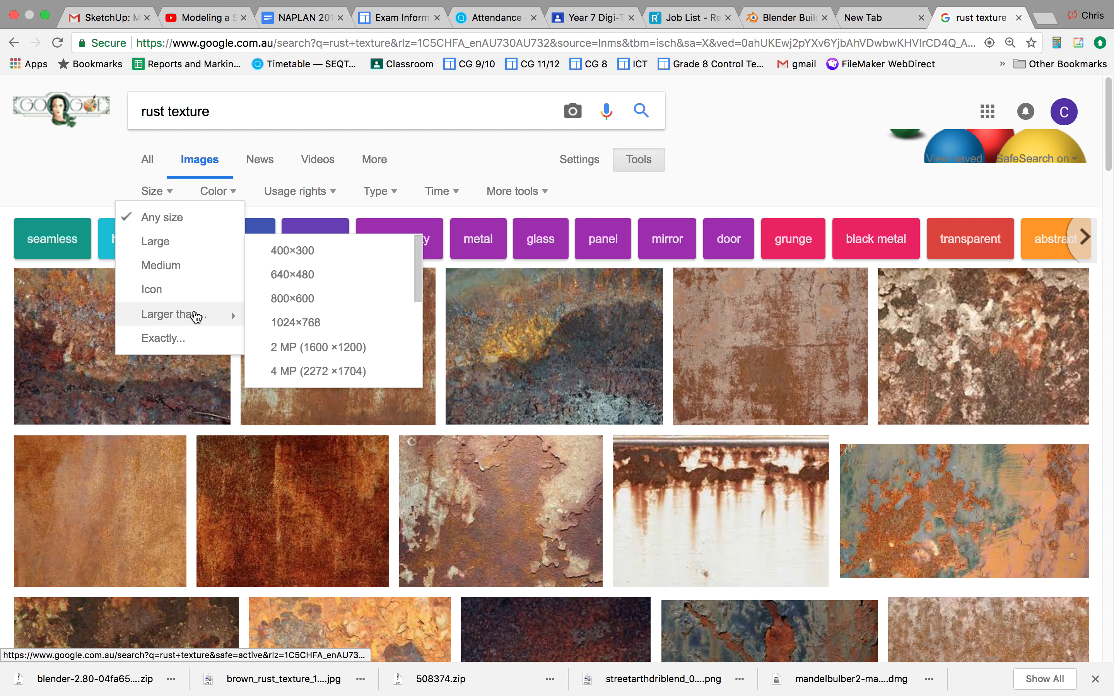
left_click(323, 372)
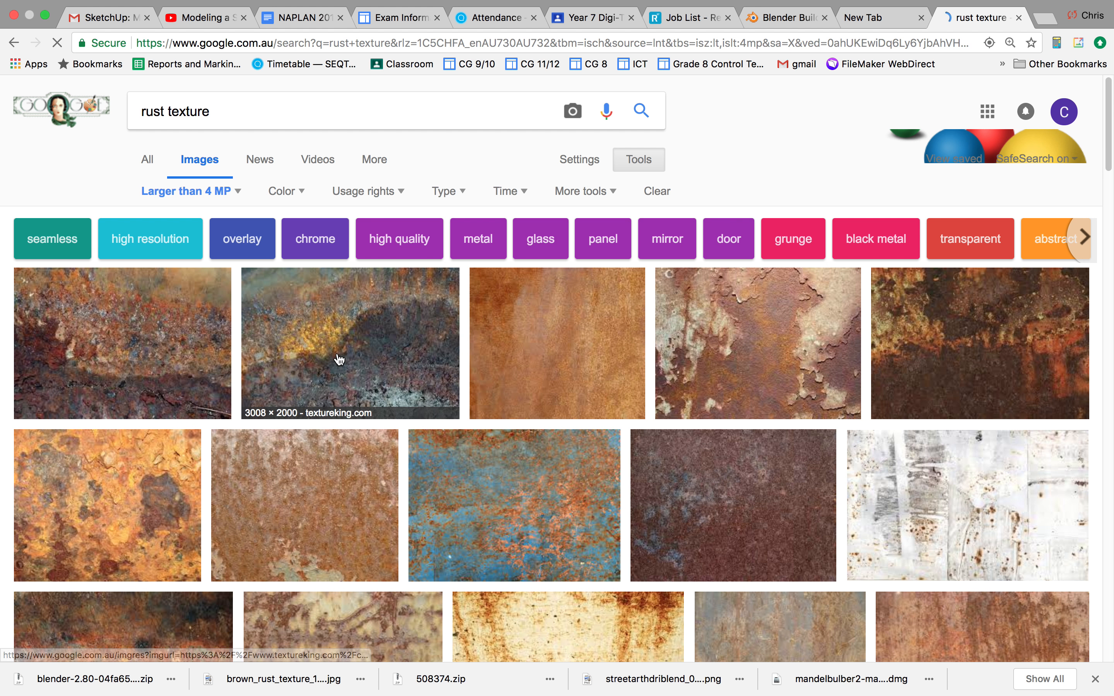
Browse the large rust texture images for one that would suit the angular post.
scroll(431, 465, "down", 5)
scroll(433, 465, "down", 12)
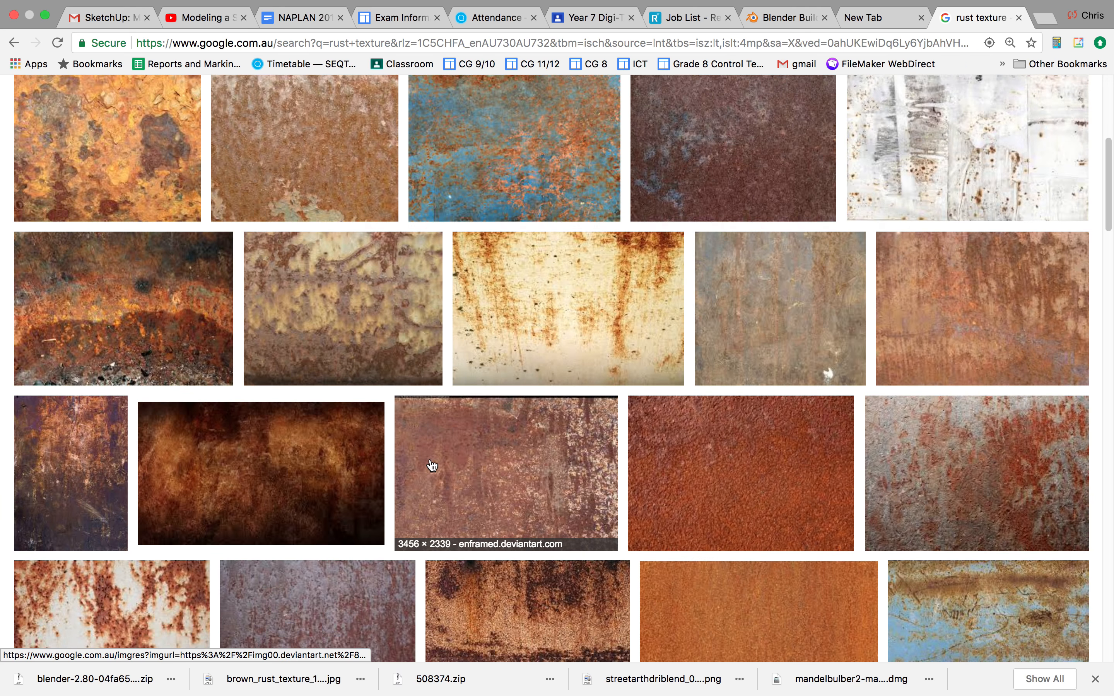
scroll(432, 465, "down", 5)
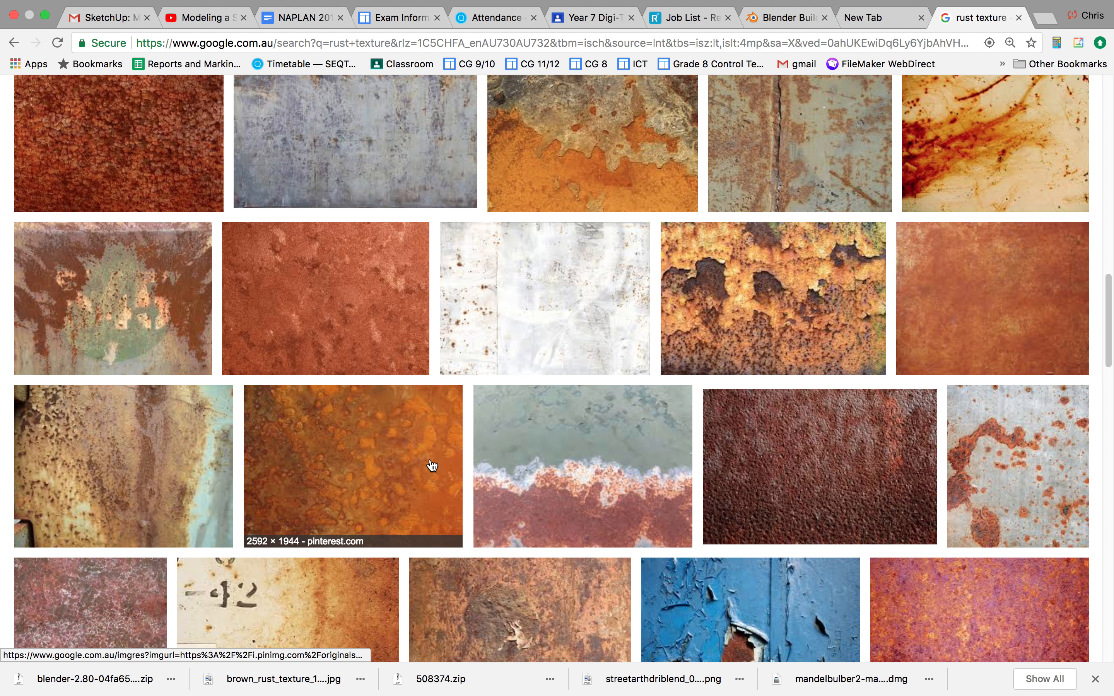
scroll(432, 465, "down", 13)
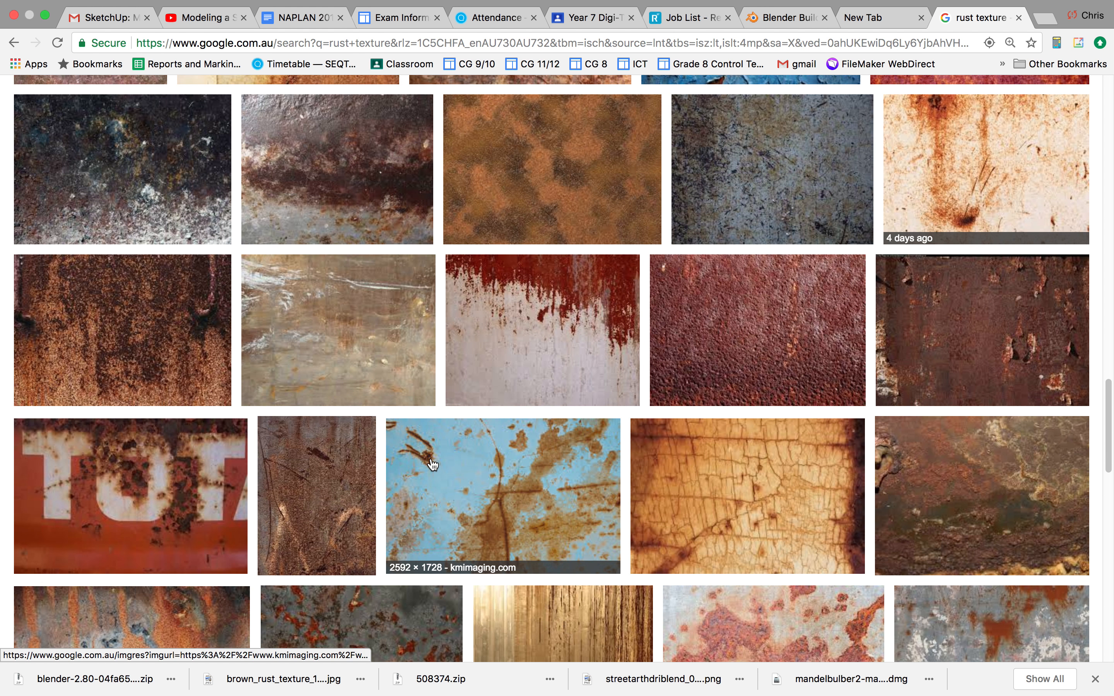
scroll(433, 465, "down", 1)
scroll(433, 465, "down", 15)
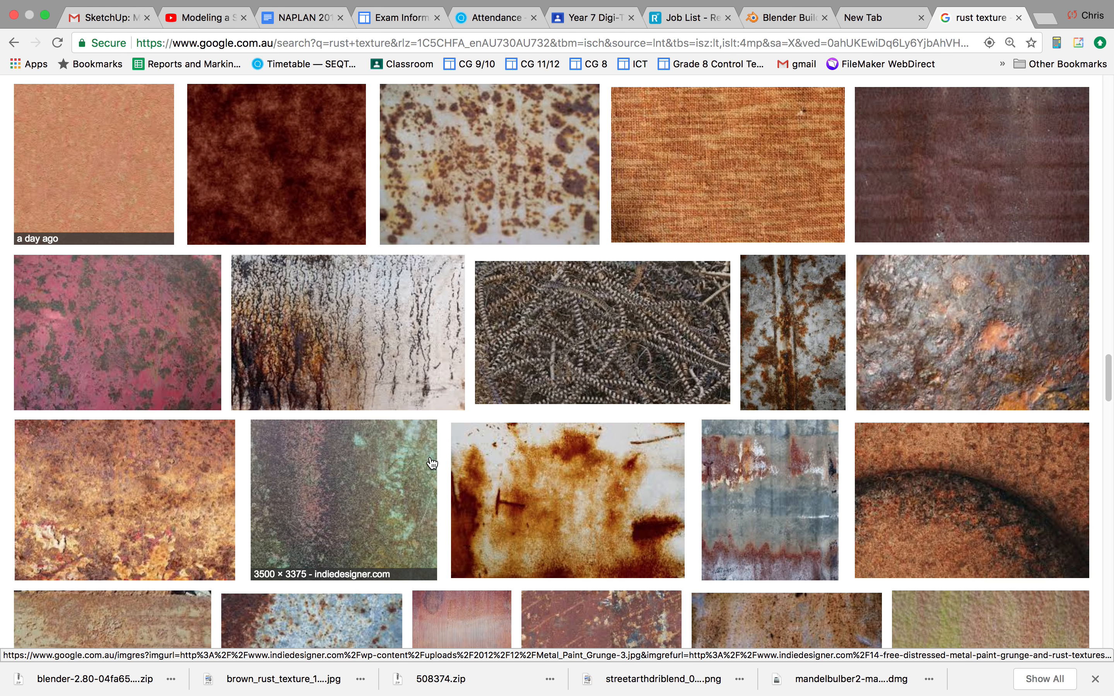
scroll(432, 459, "down", 13)
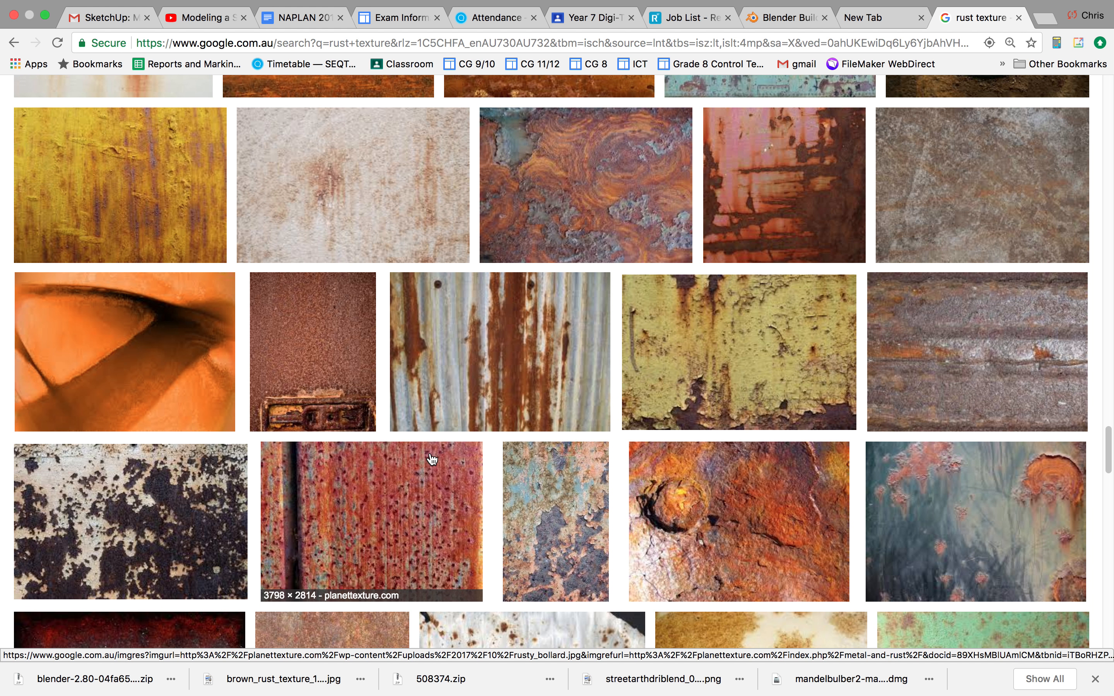
scroll(431, 460, "down", 9)
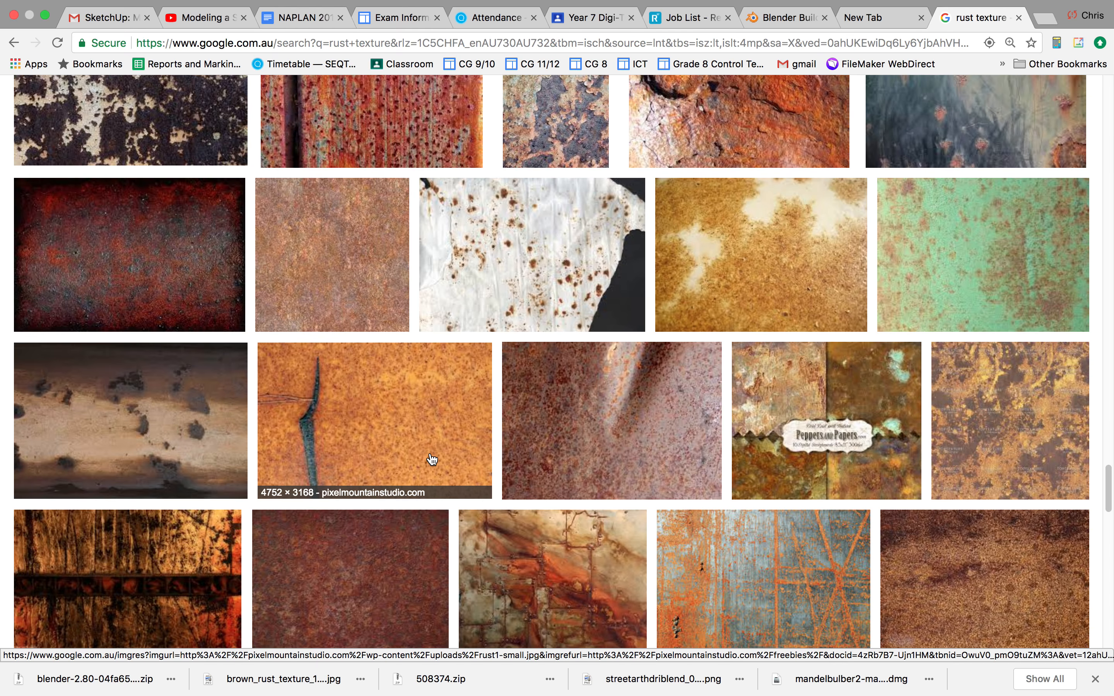
scroll(432, 459, "down", 12)
scroll(432, 459, "down", 10)
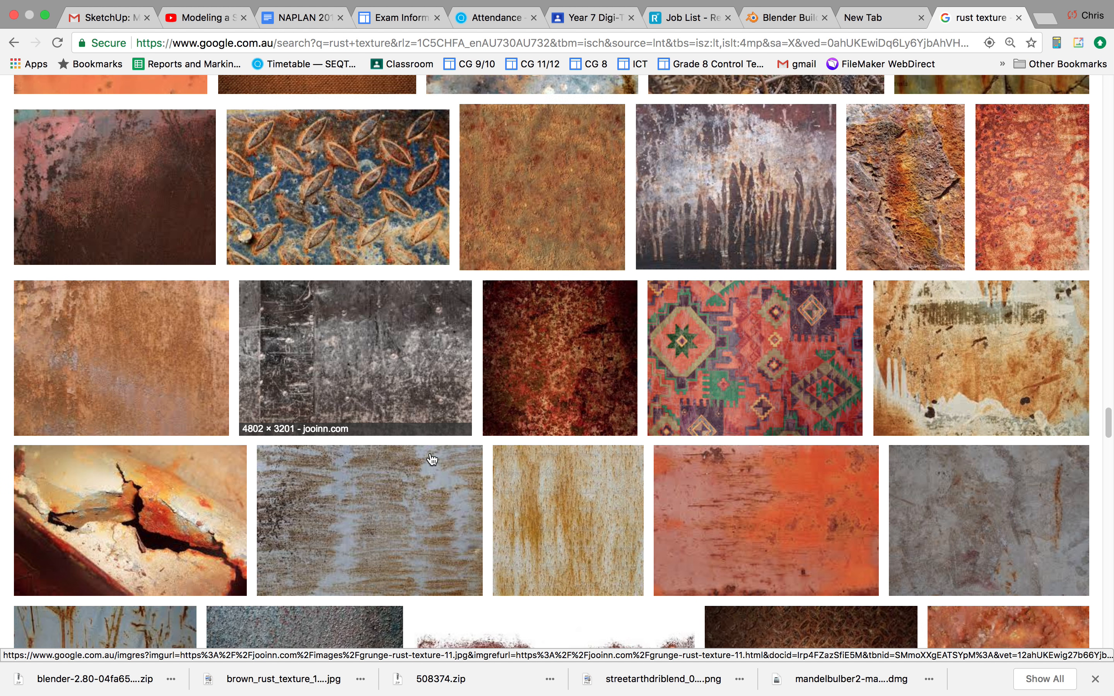
scroll(432, 459, "down", 9)
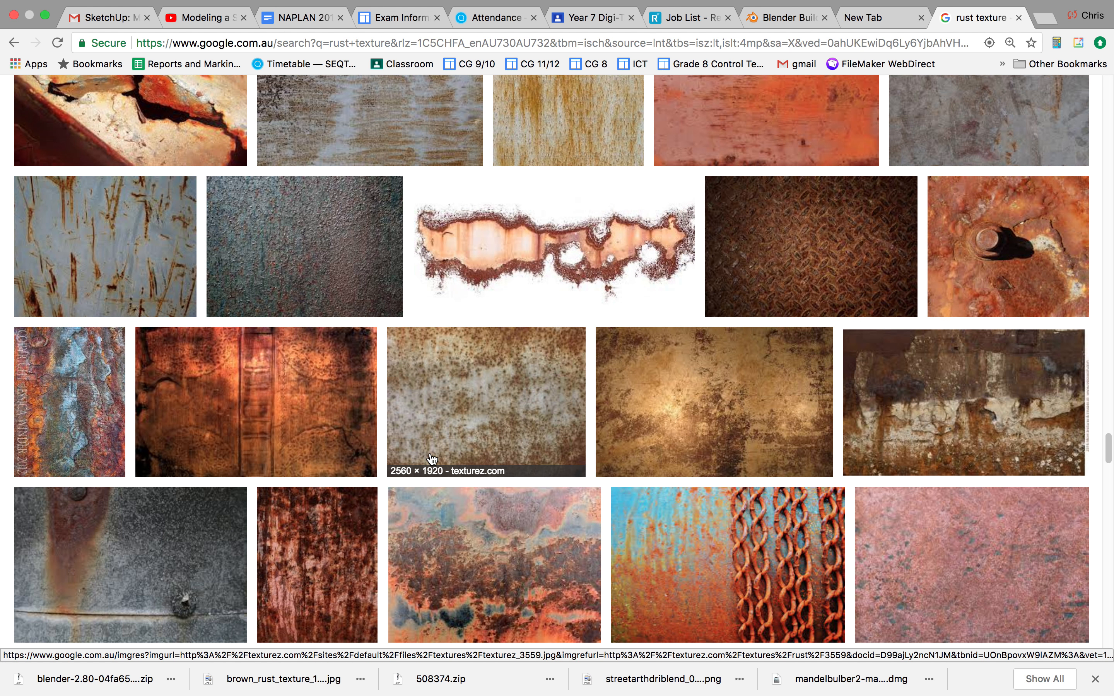
scroll(432, 459, "down", 10)
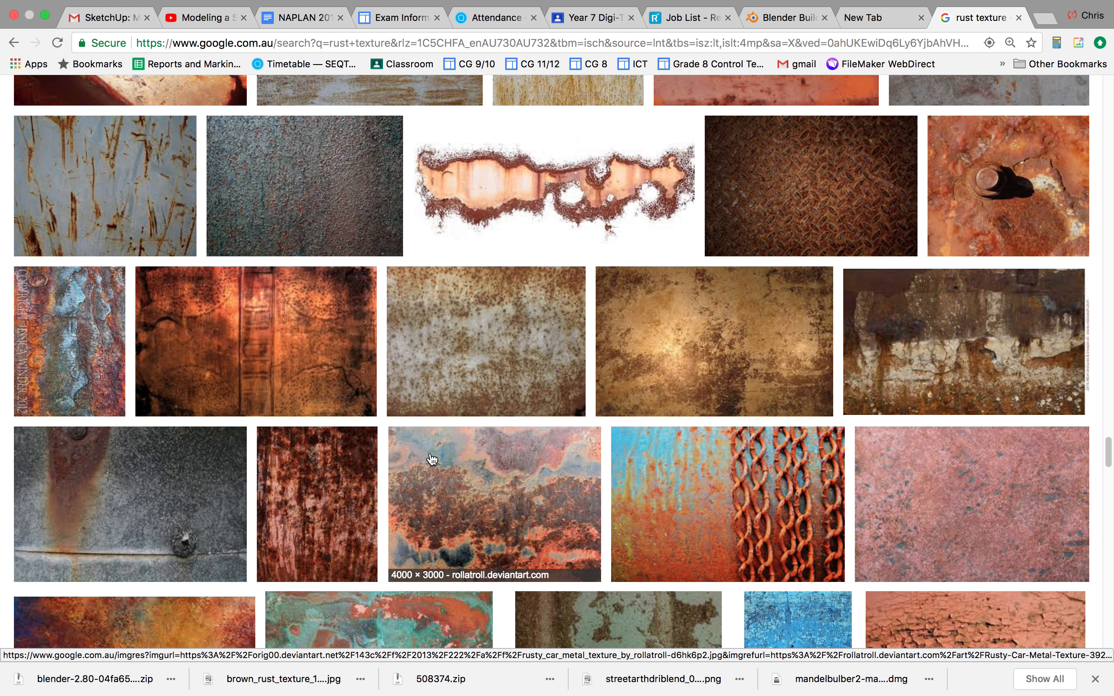
scroll(431, 459, "down", 8)
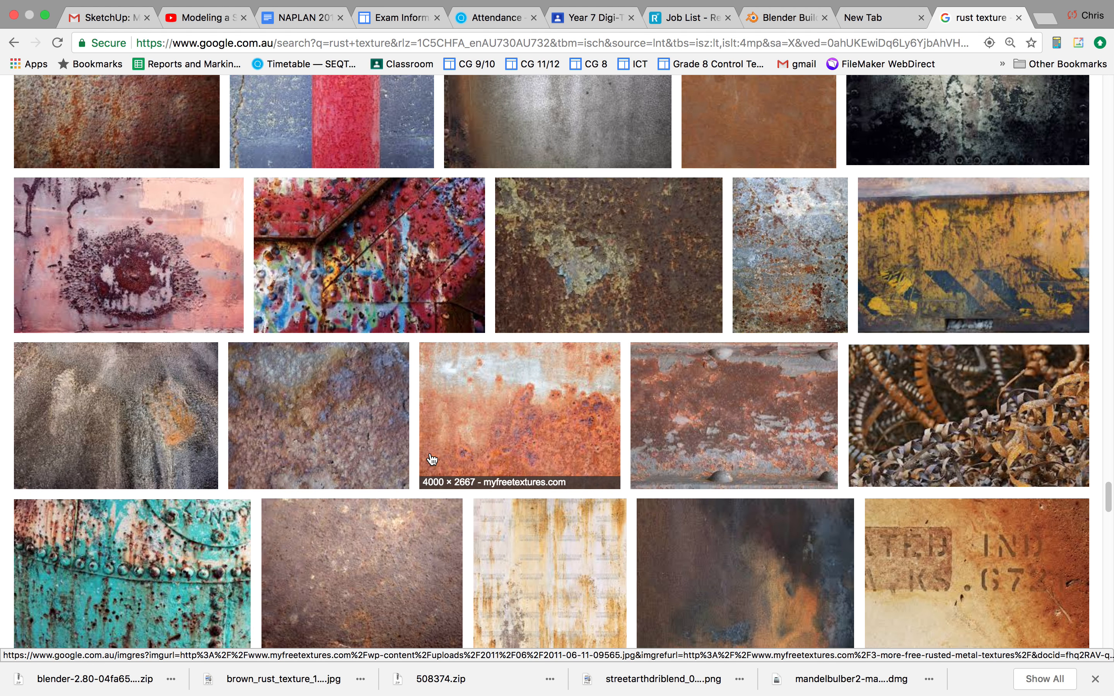
scroll(431, 460, "down", 10)
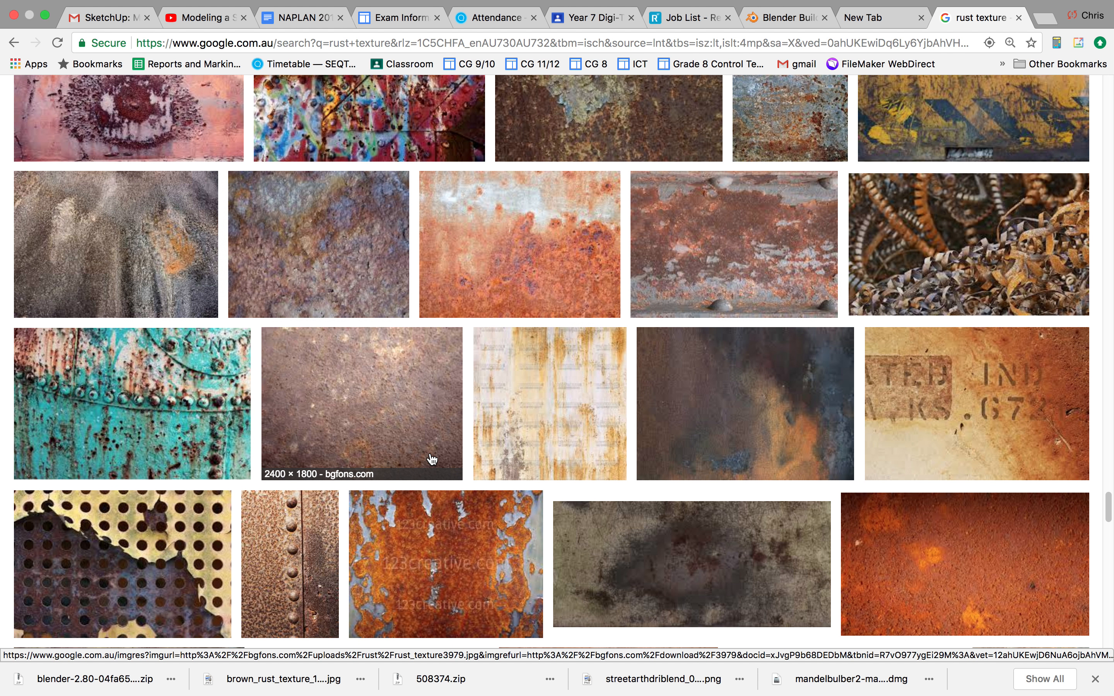
scroll(432, 459, "down", 3)
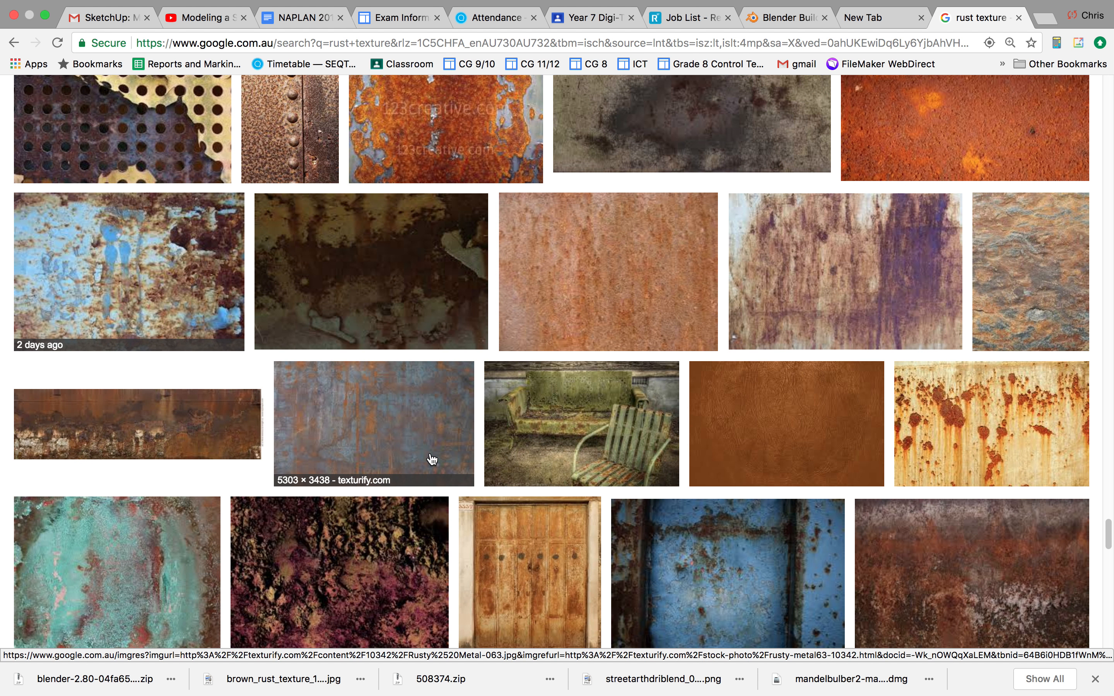
scroll(432, 459, "down", 6)
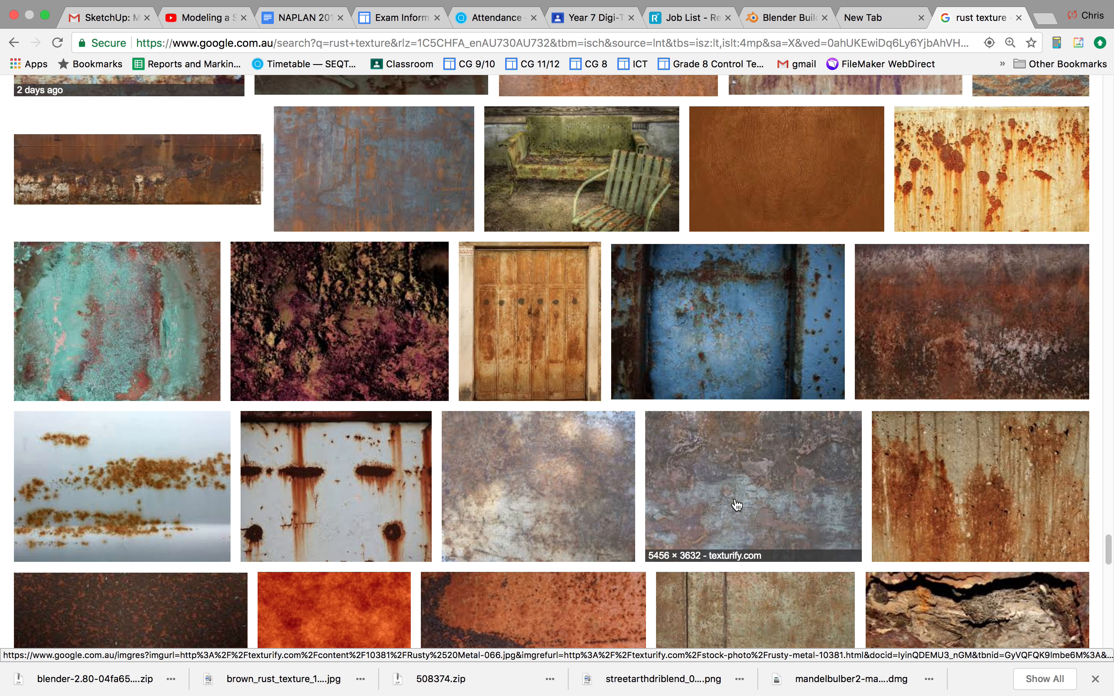
Visit the Texturify page of the mottled blue-grey Rusty Metal image and open its 5456 x 3632 px original.
left_click(737, 506)
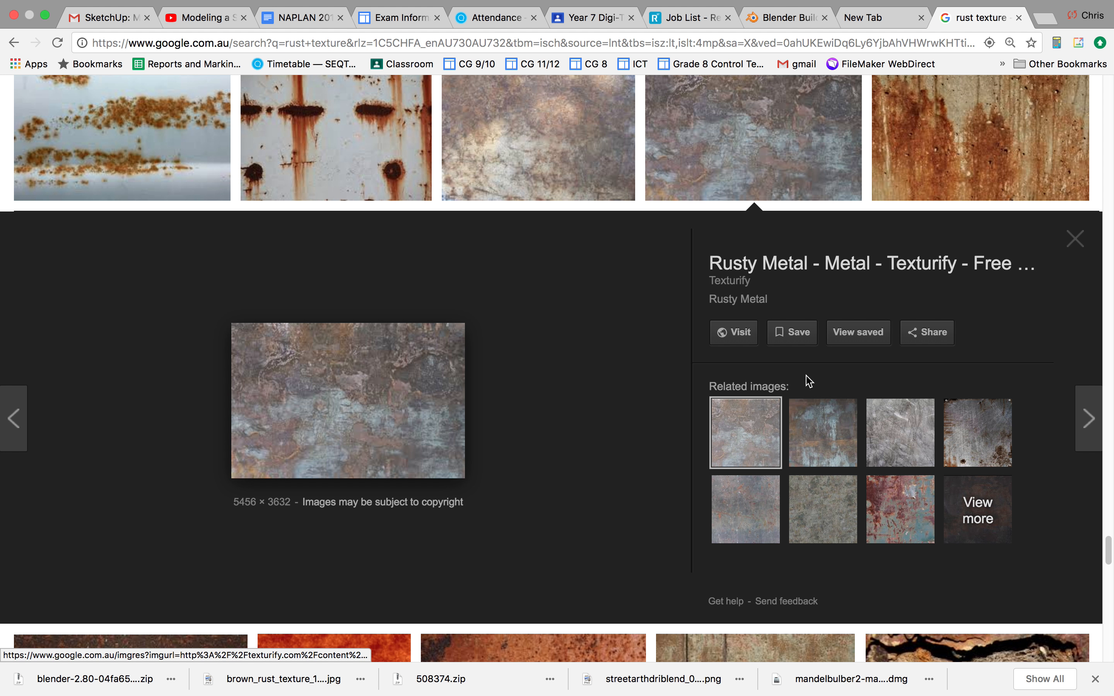
left_click(738, 335)
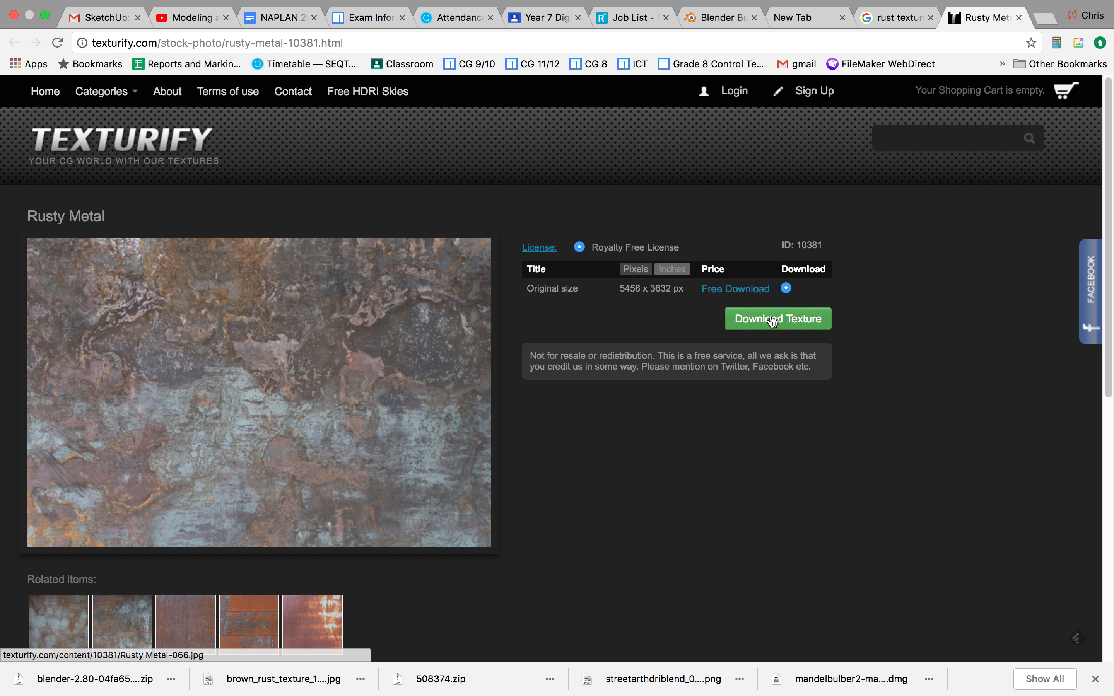
left_click(788, 320)
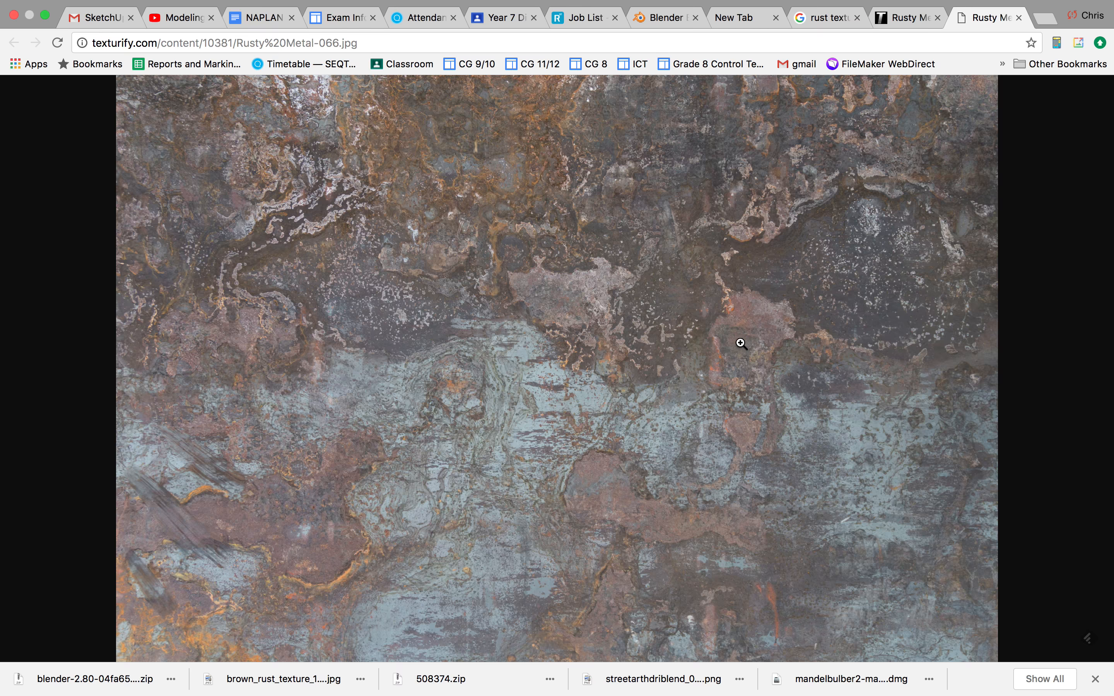
Save the full-size rust image to the Desktop as the JPEG file Rusty Metal-066.
left_click(472, 330)
right_click(472, 329)
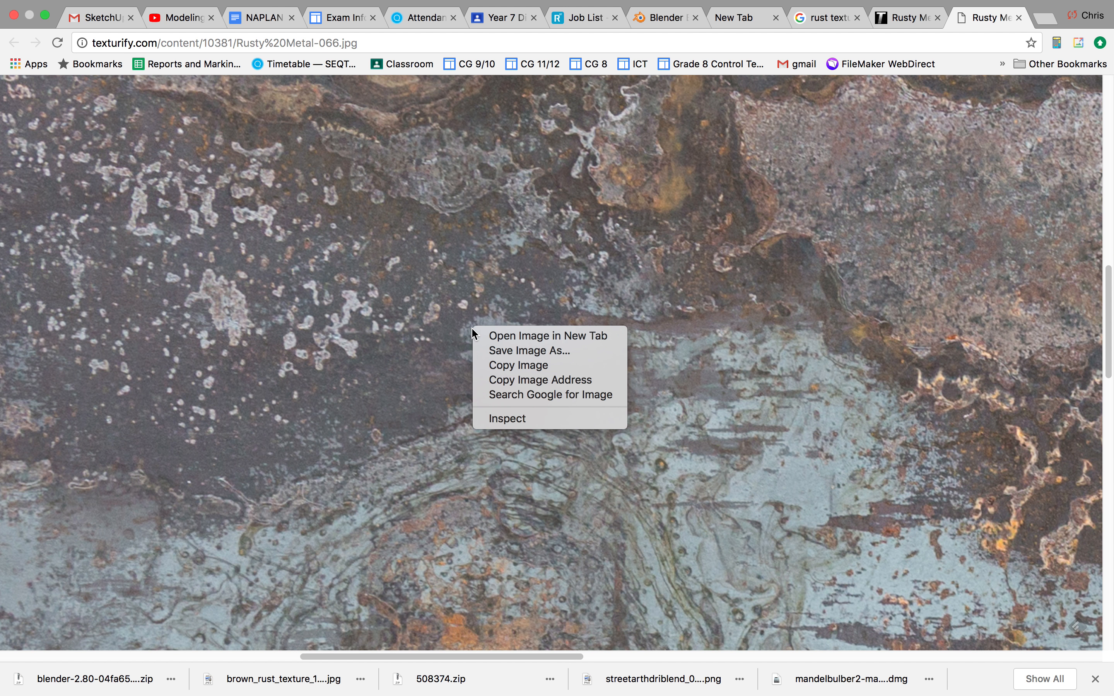
left_click(515, 353)
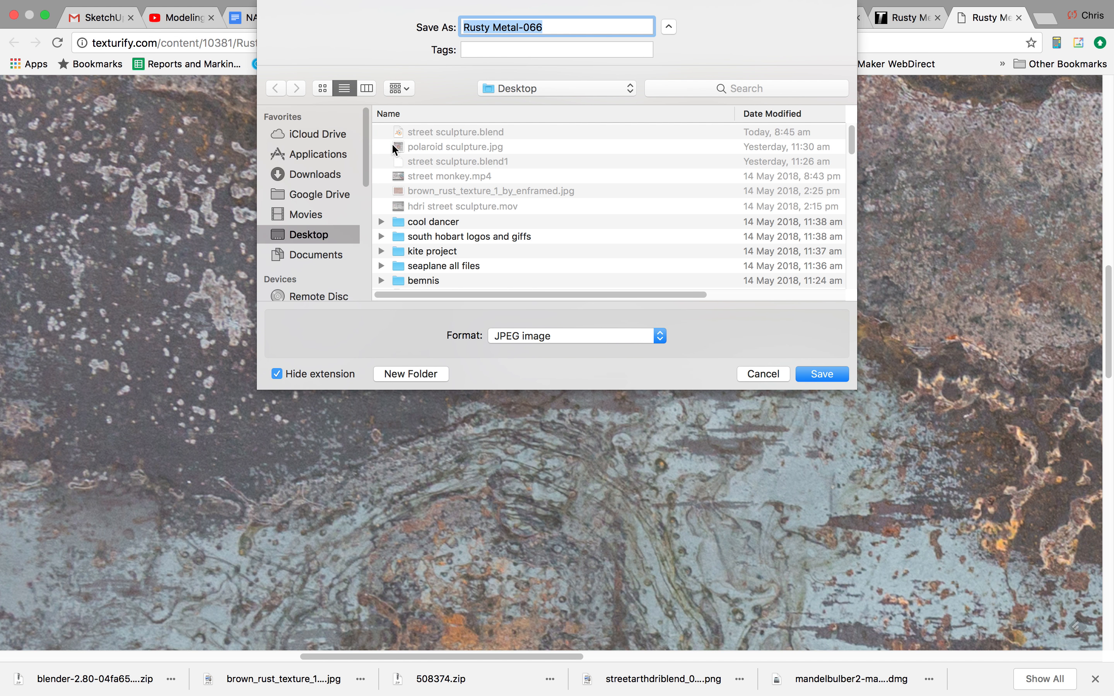
left_click(825, 374)
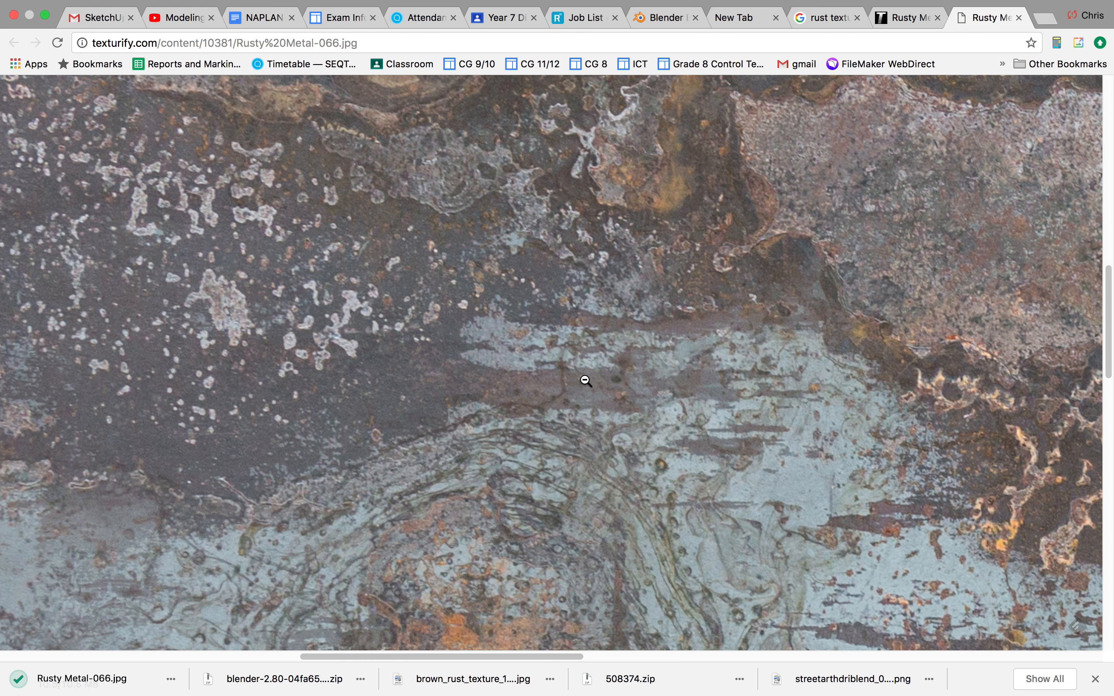
Switch to Blender and load Rusty Metal-066.jpg from the Desktop behind the angular post's UV layout.
key("super+Tab")
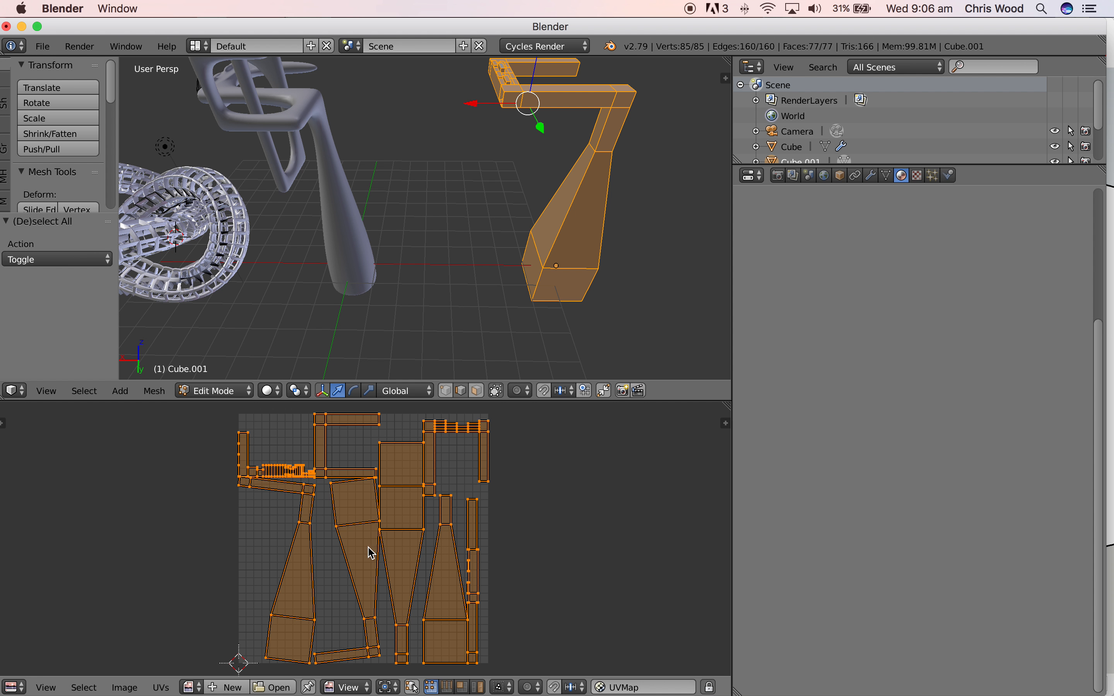
left_click(278, 688)
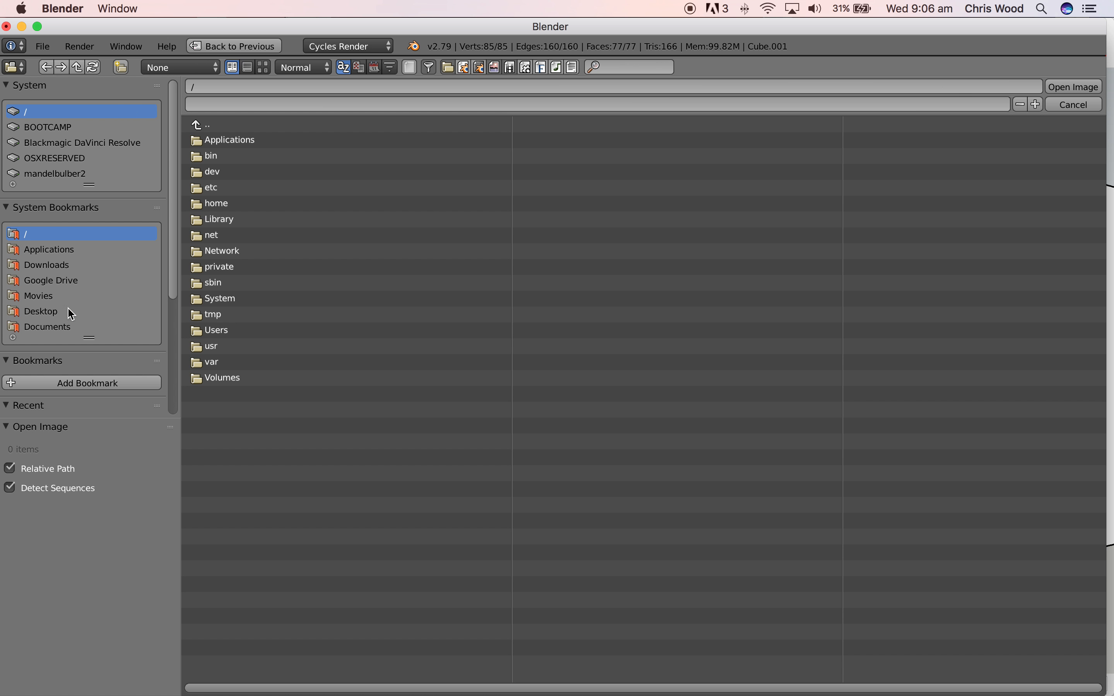
left_click(55, 313)
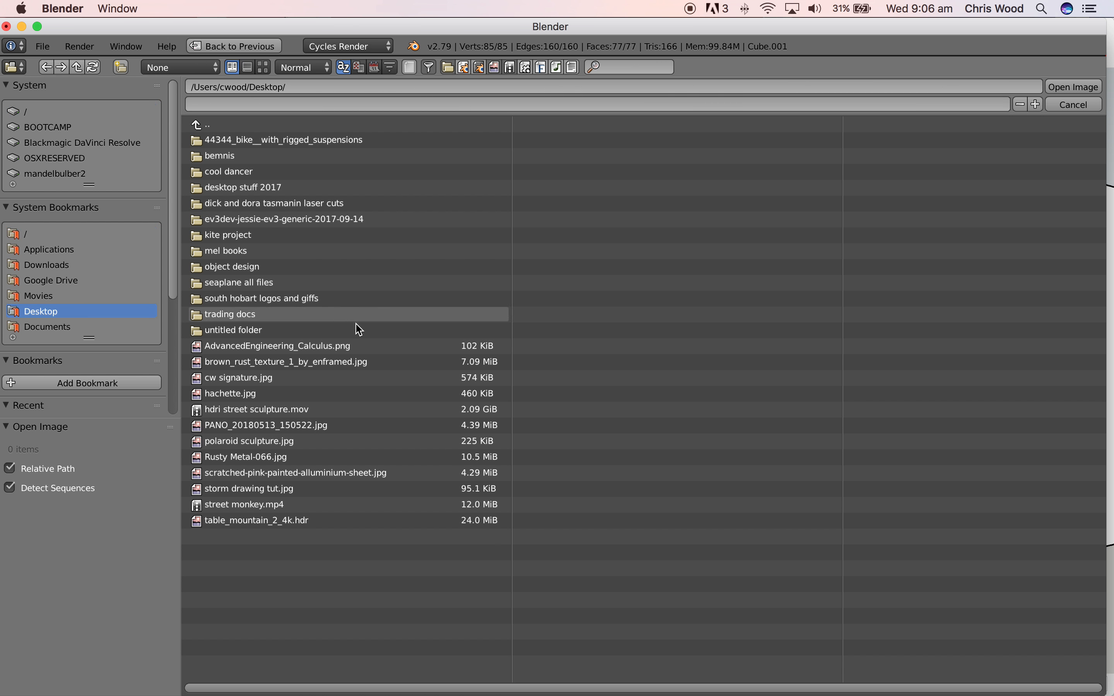
left_click(265, 459)
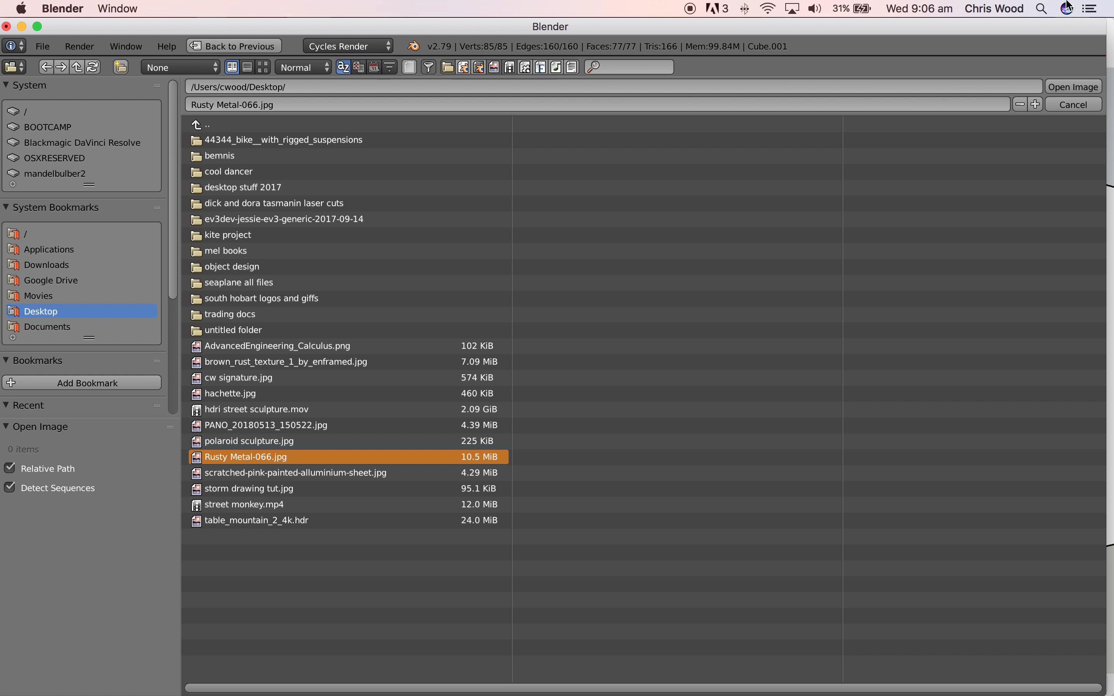
left_click(1087, 90)
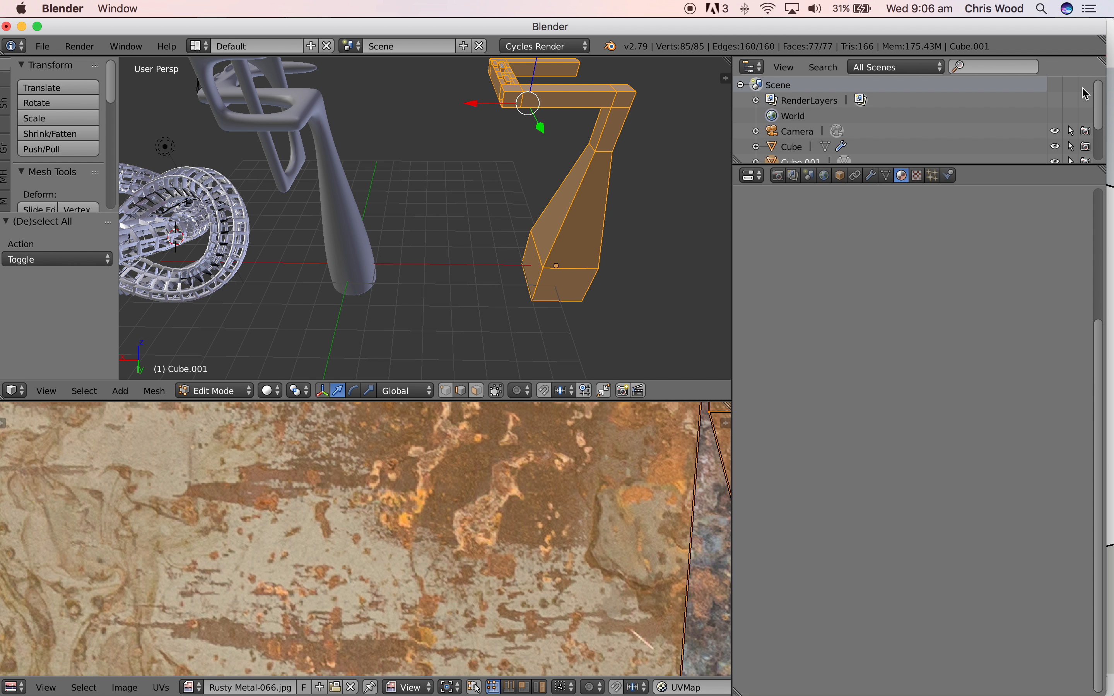
scroll(451, 532, "up", 4)
scroll(452, 534, "down", 6)
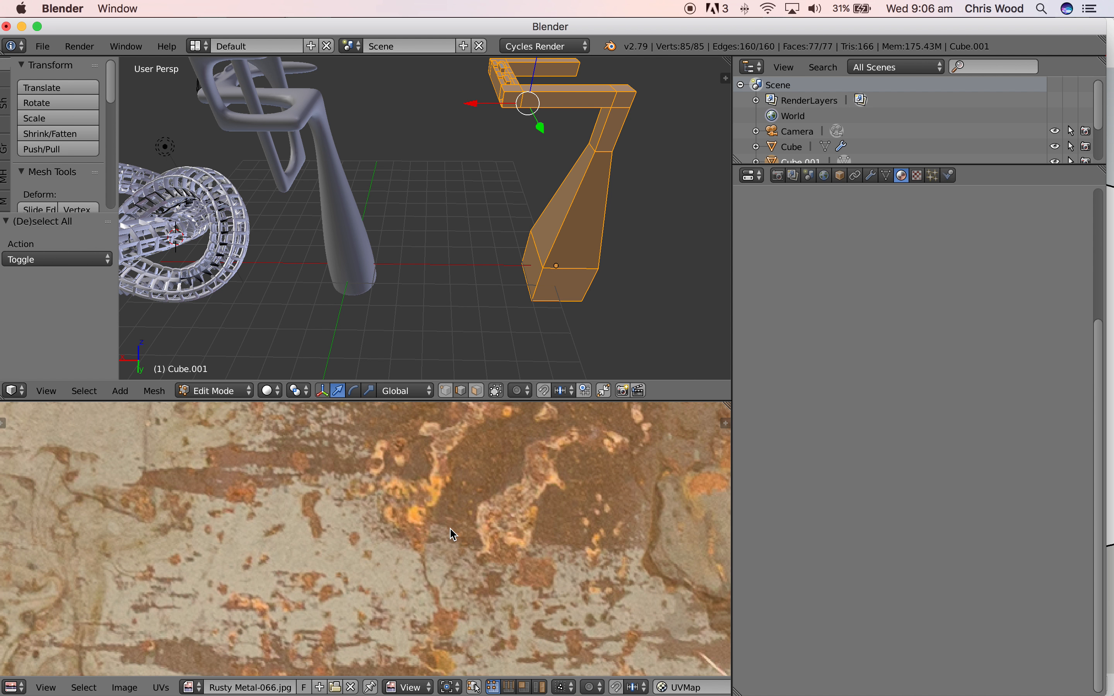
scroll(453, 533, "down", 5)
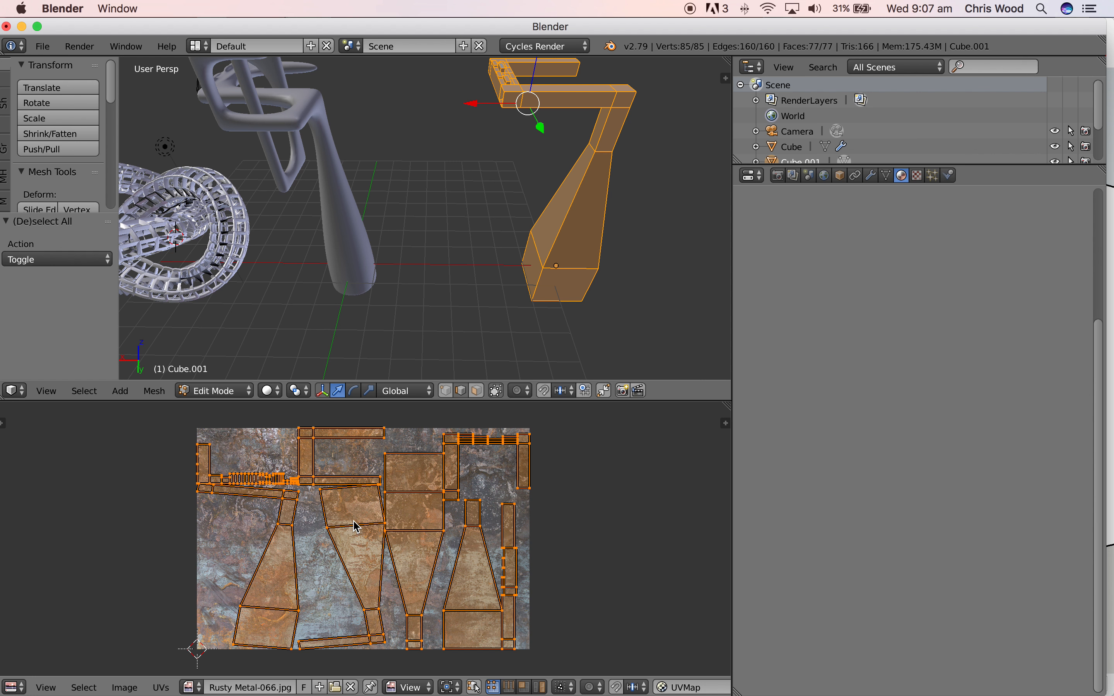
Preview the scene with Rendered viewport shading and return to Solid shading.
left_click(270, 391)
left_click(296, 287)
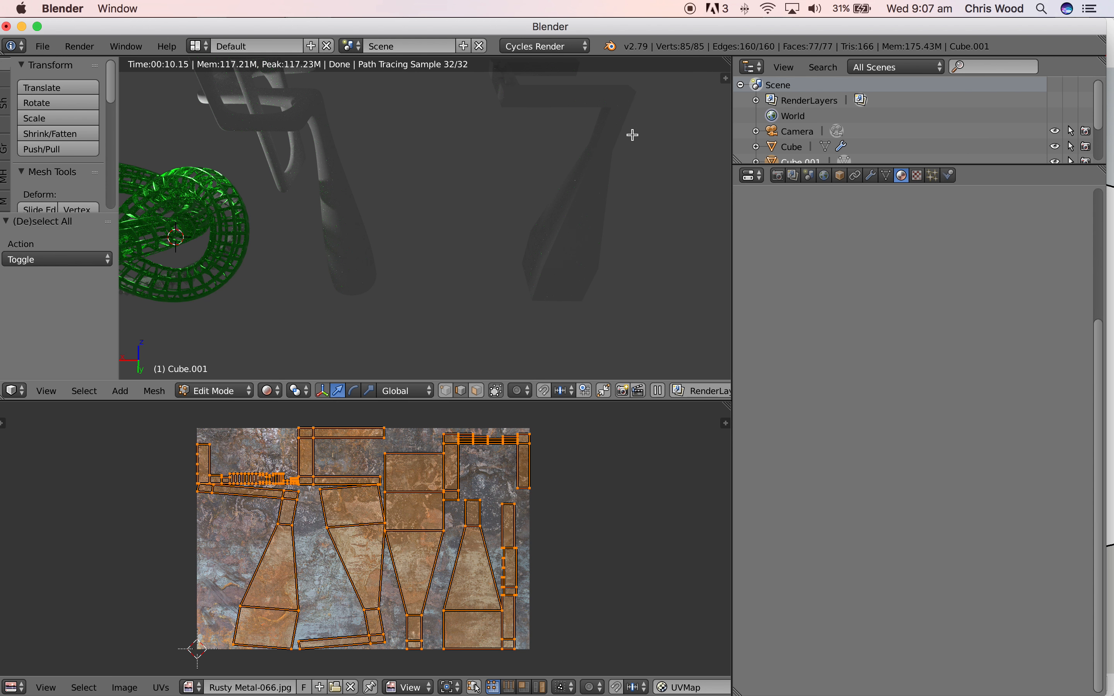
left_click(269, 390)
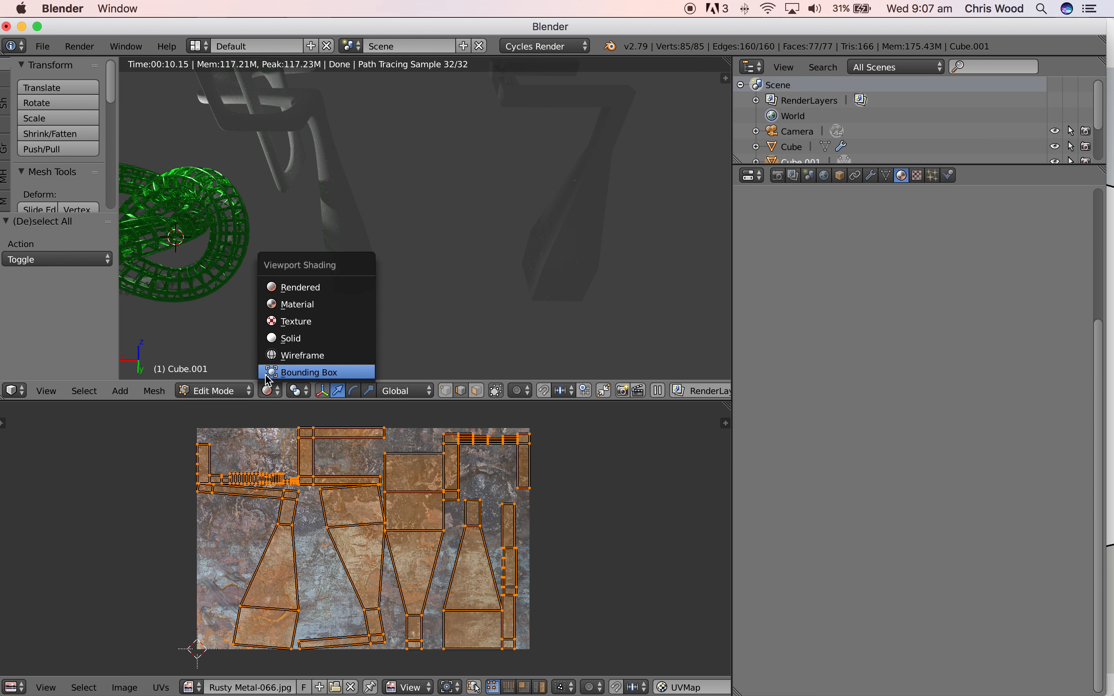
left_click(286, 338)
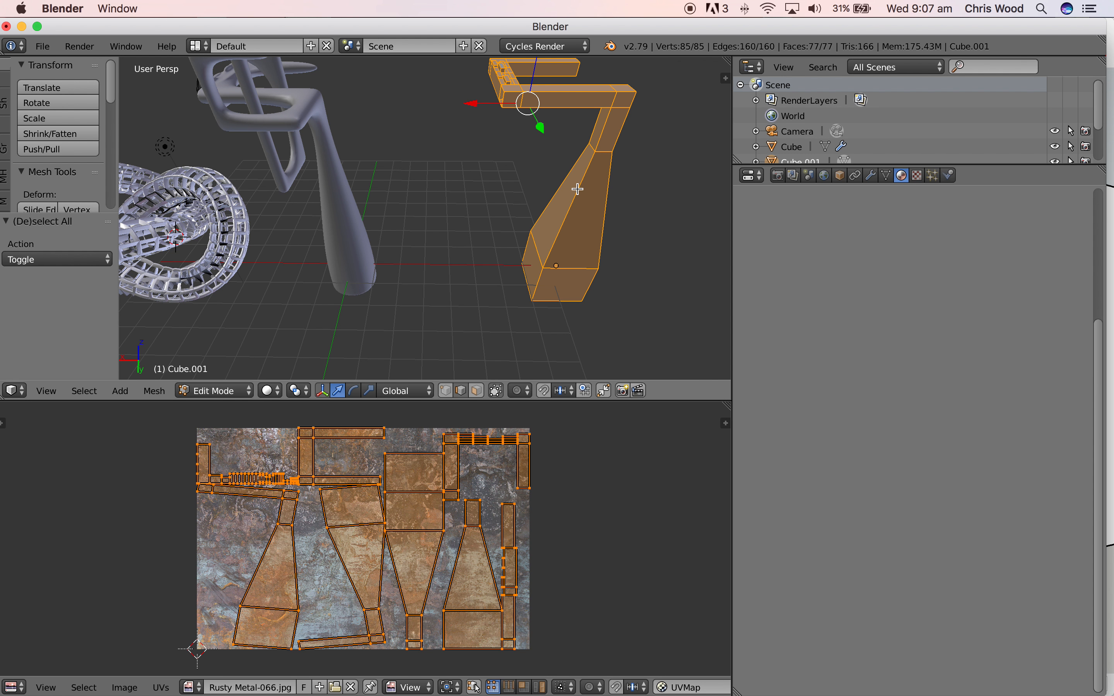
Return the angular post to Object Mode and give it a new material.
key("Tab")
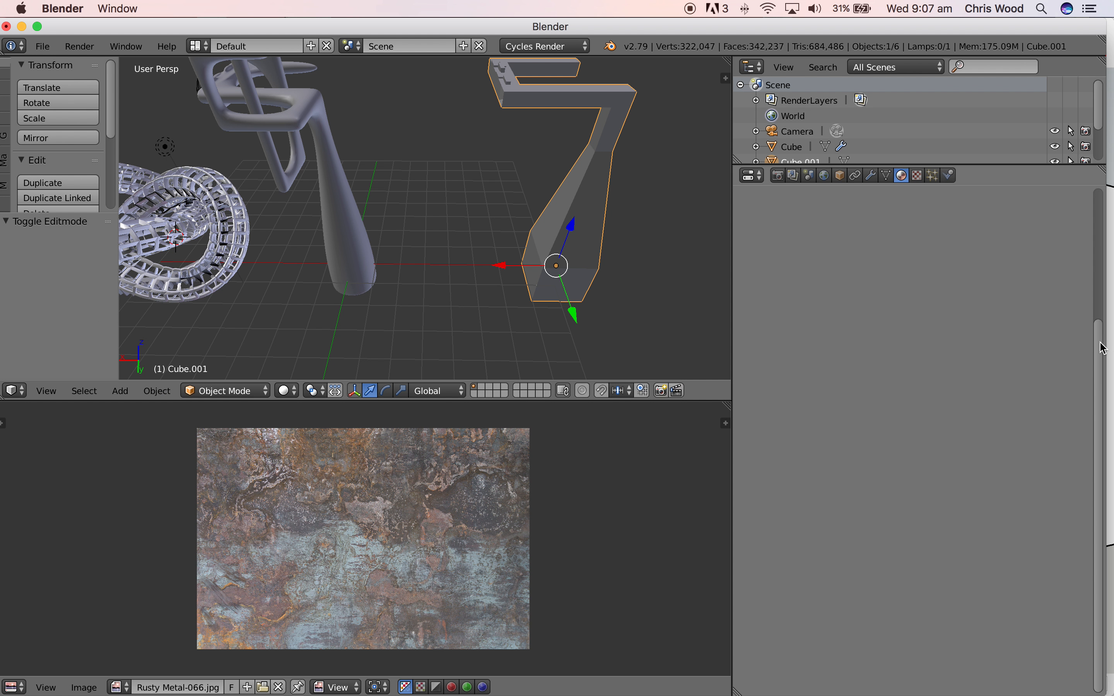
left_click_drag(1104, 348, 1111, 195)
left_click(814, 277)
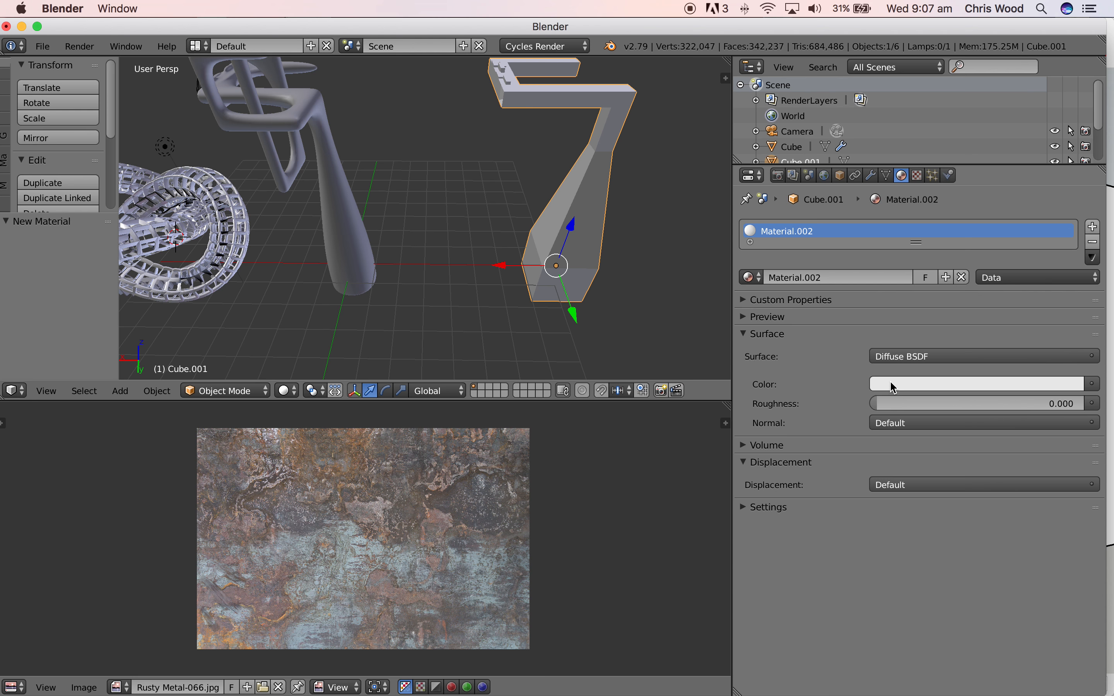
Change the UV/Image Editor area to the Node Editor to show the post's material nodes.
left_click(14, 687)
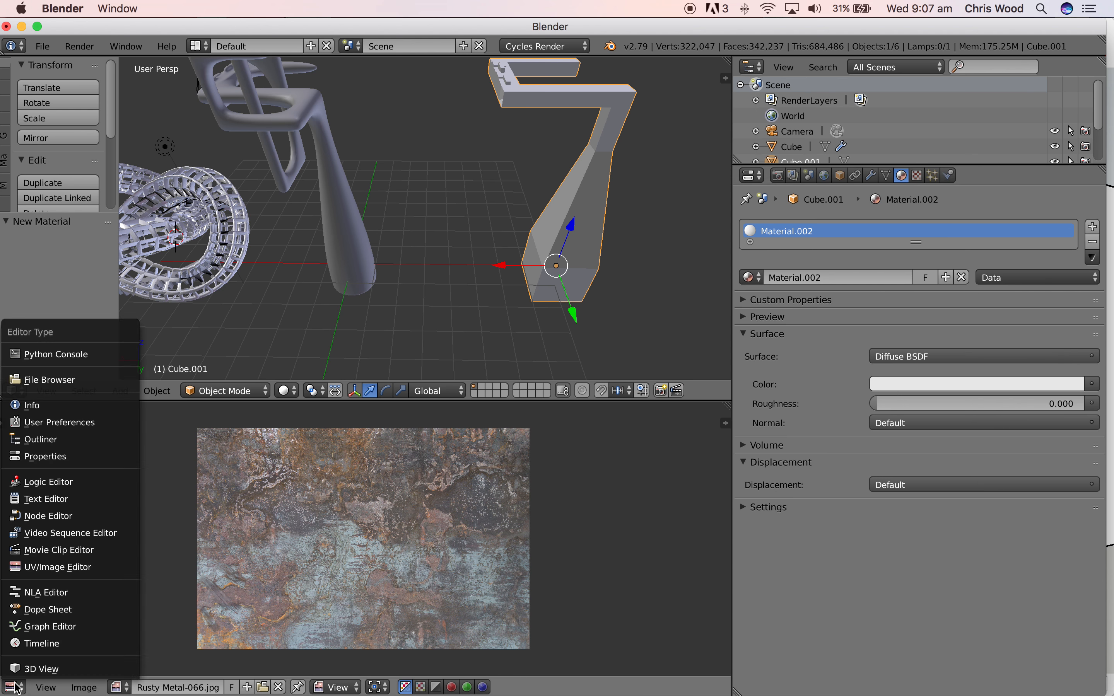
left_click(41, 517)
middle_click_drag(476, 643, 490, 543, "ctrl")
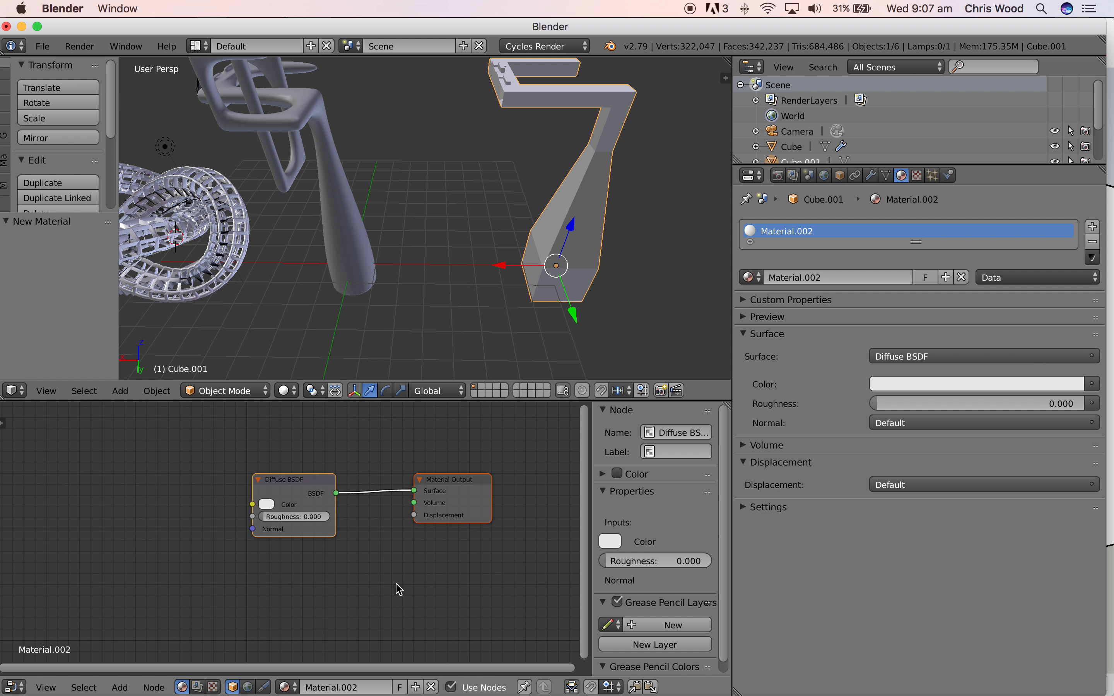
Add an Image Texture node before the Diffuse BSDF and link its Color output to the shader's Color input.
left_click(121, 690)
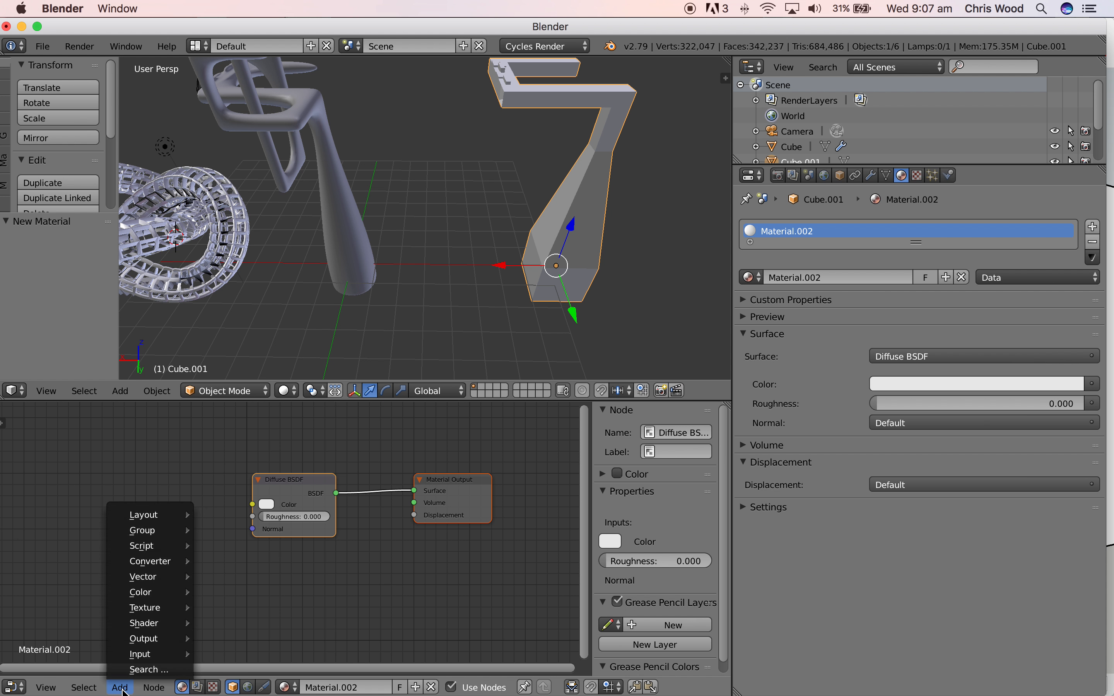
mouse_move(153, 608)
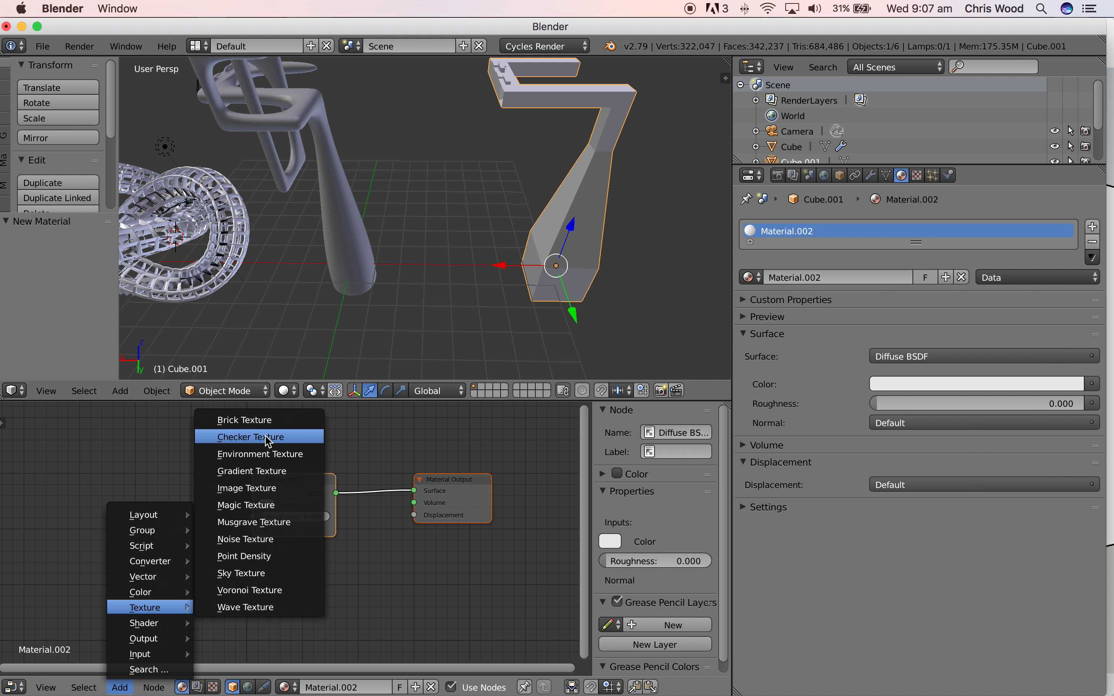
left_click(255, 494)
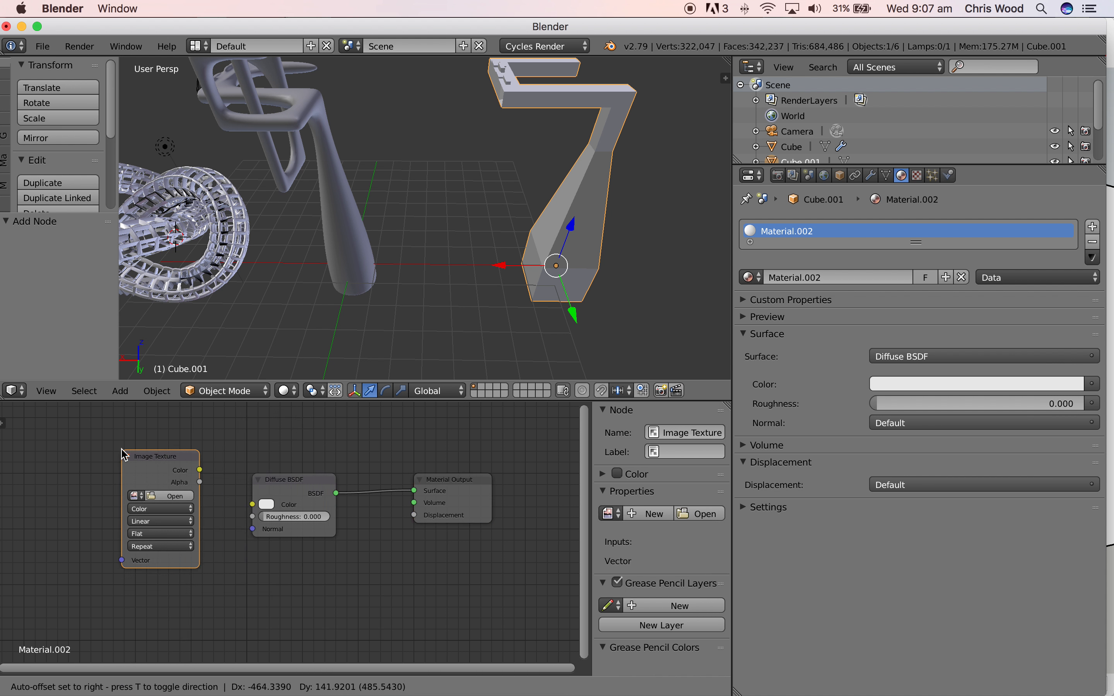
left_click(127, 454)
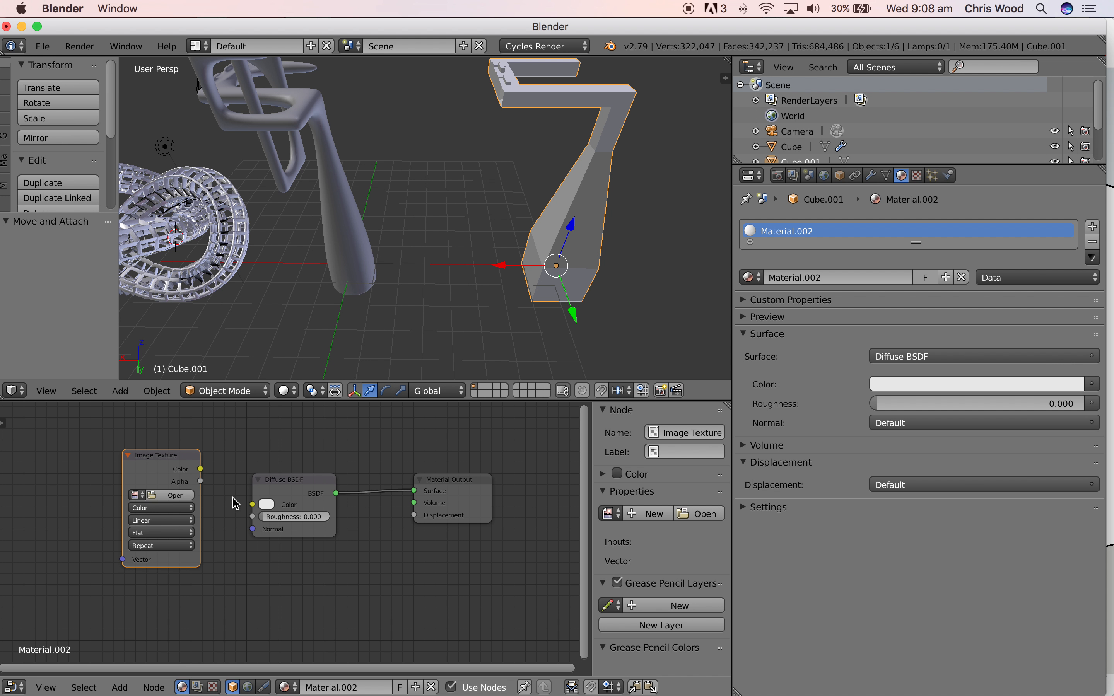
left_click_drag(200, 470, 253, 506)
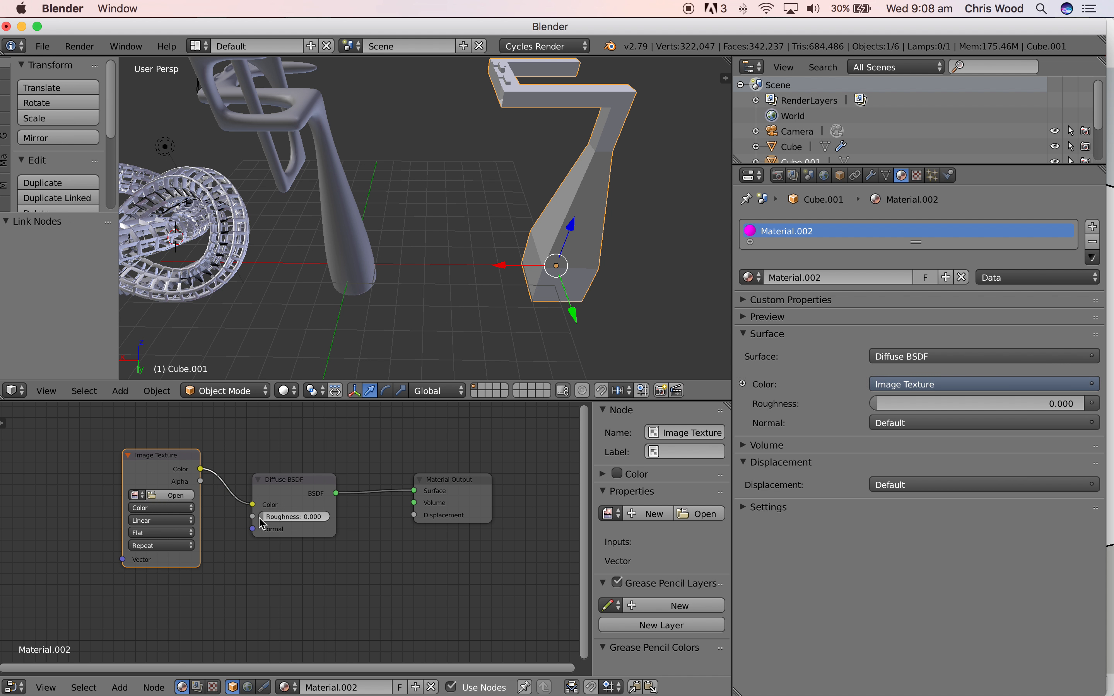